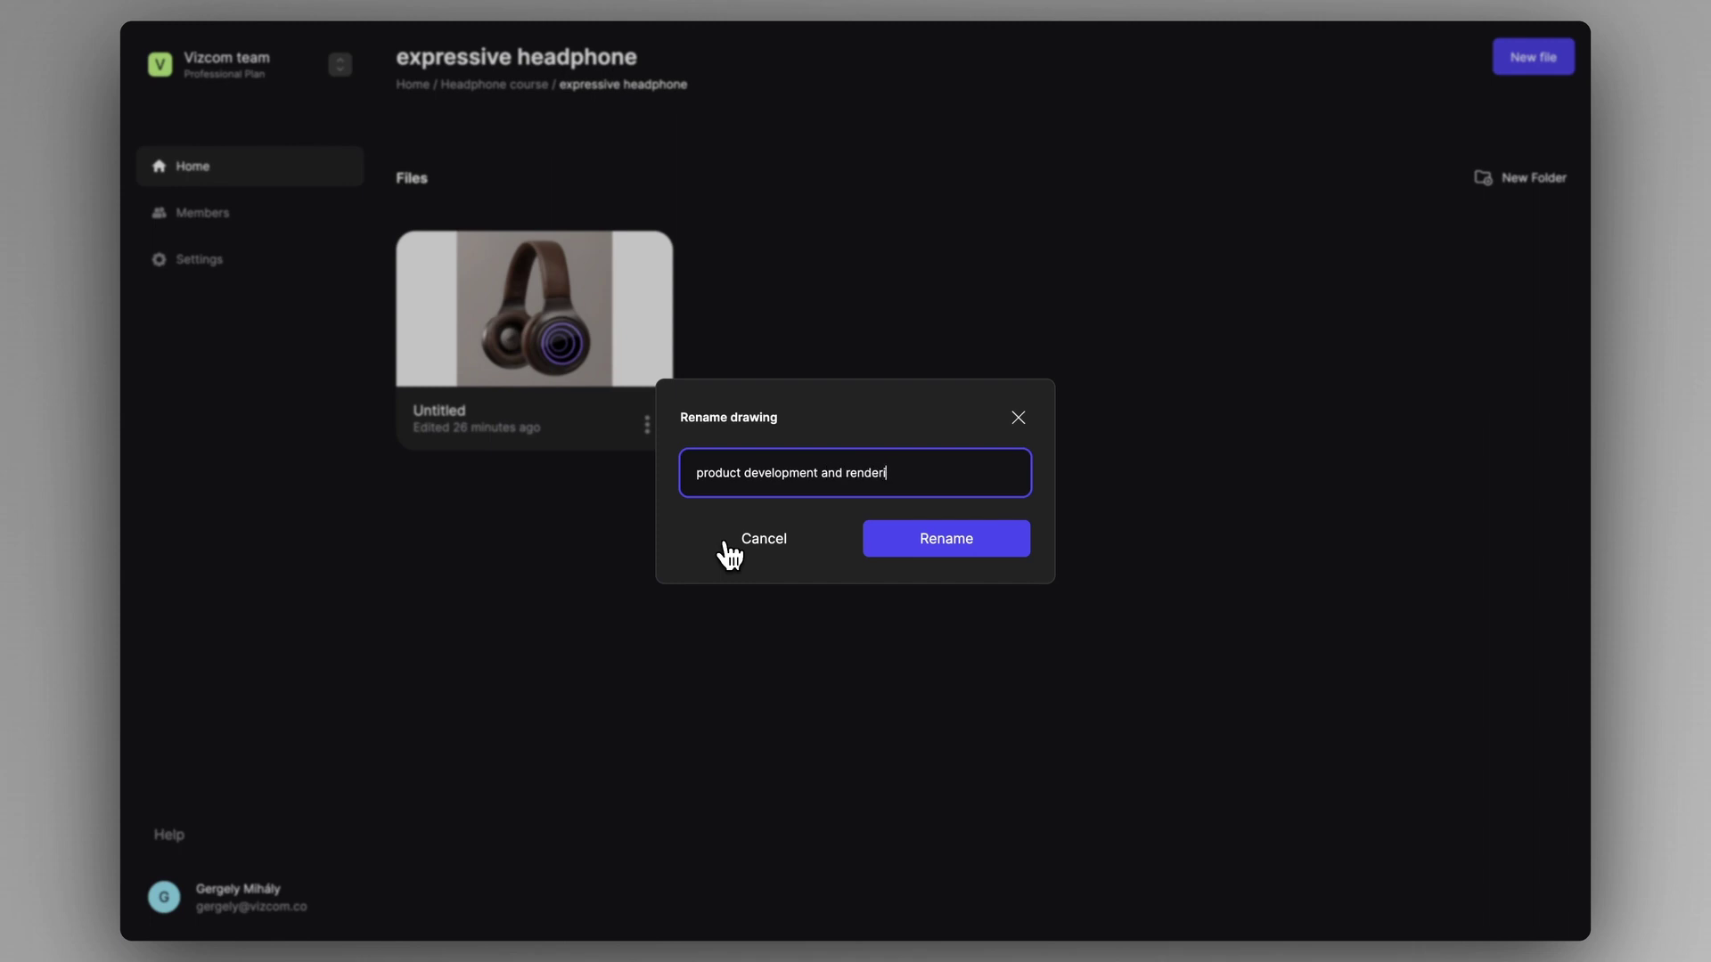
# - Confirm renaming the drawing to "product development and renderings" and create a new square 1080 × 1080 px file
pyautogui.press('Return')
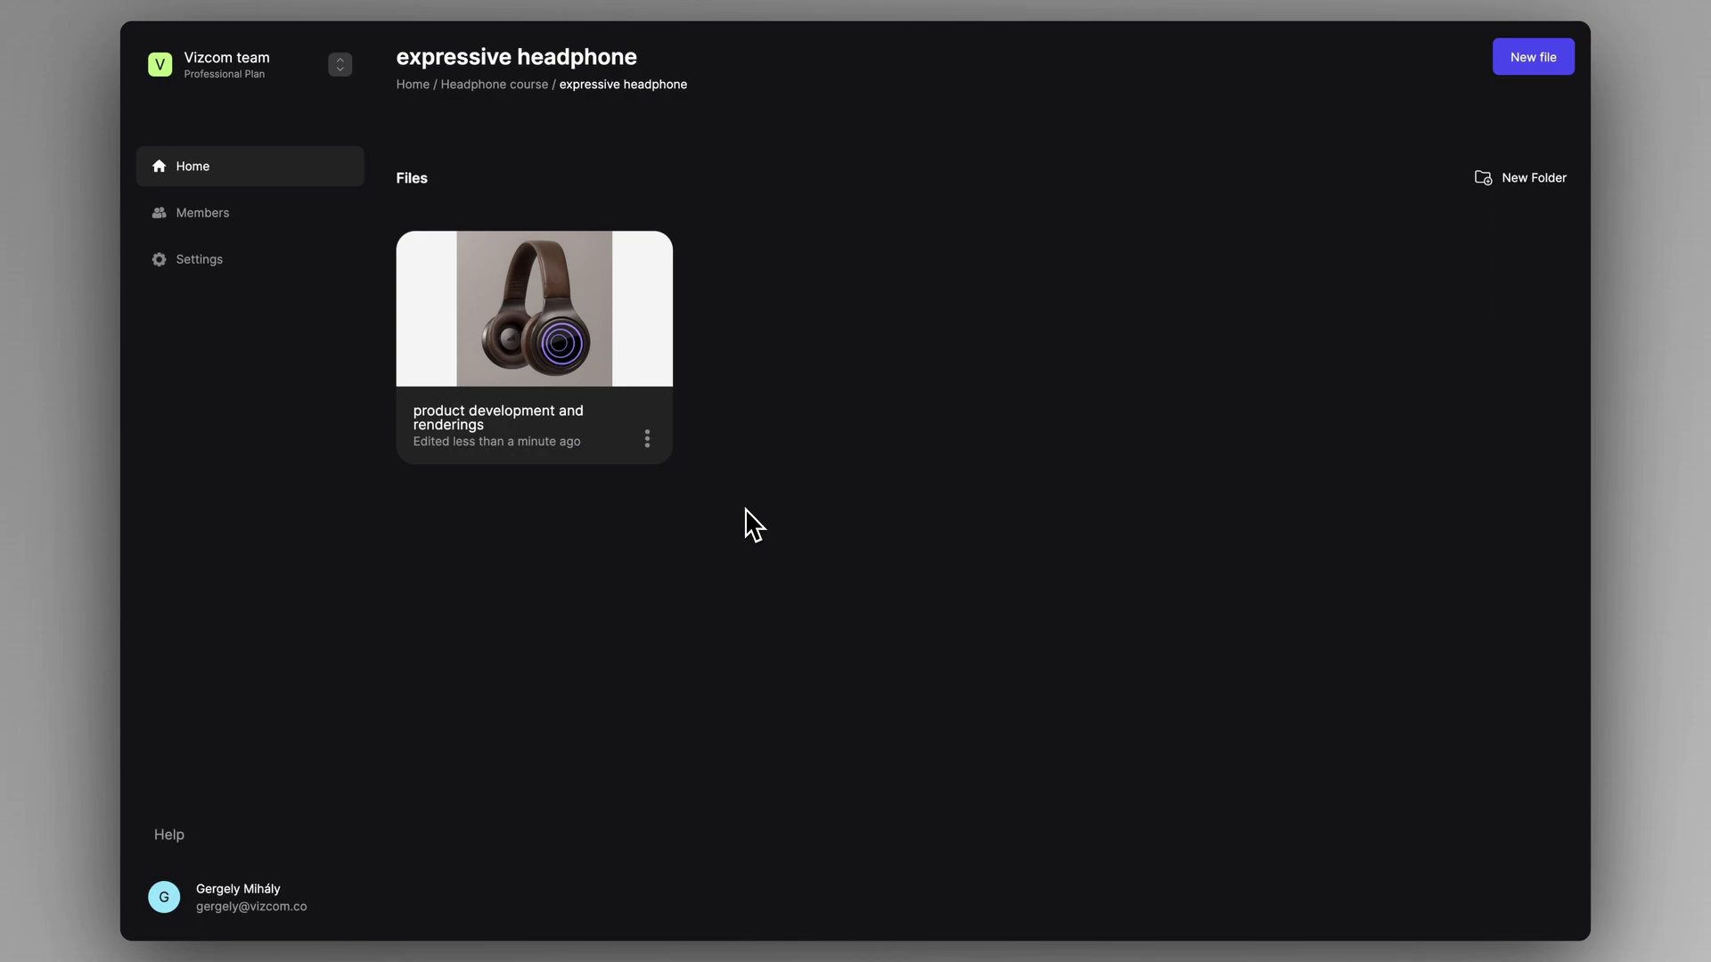
pyautogui.click(1528, 59)
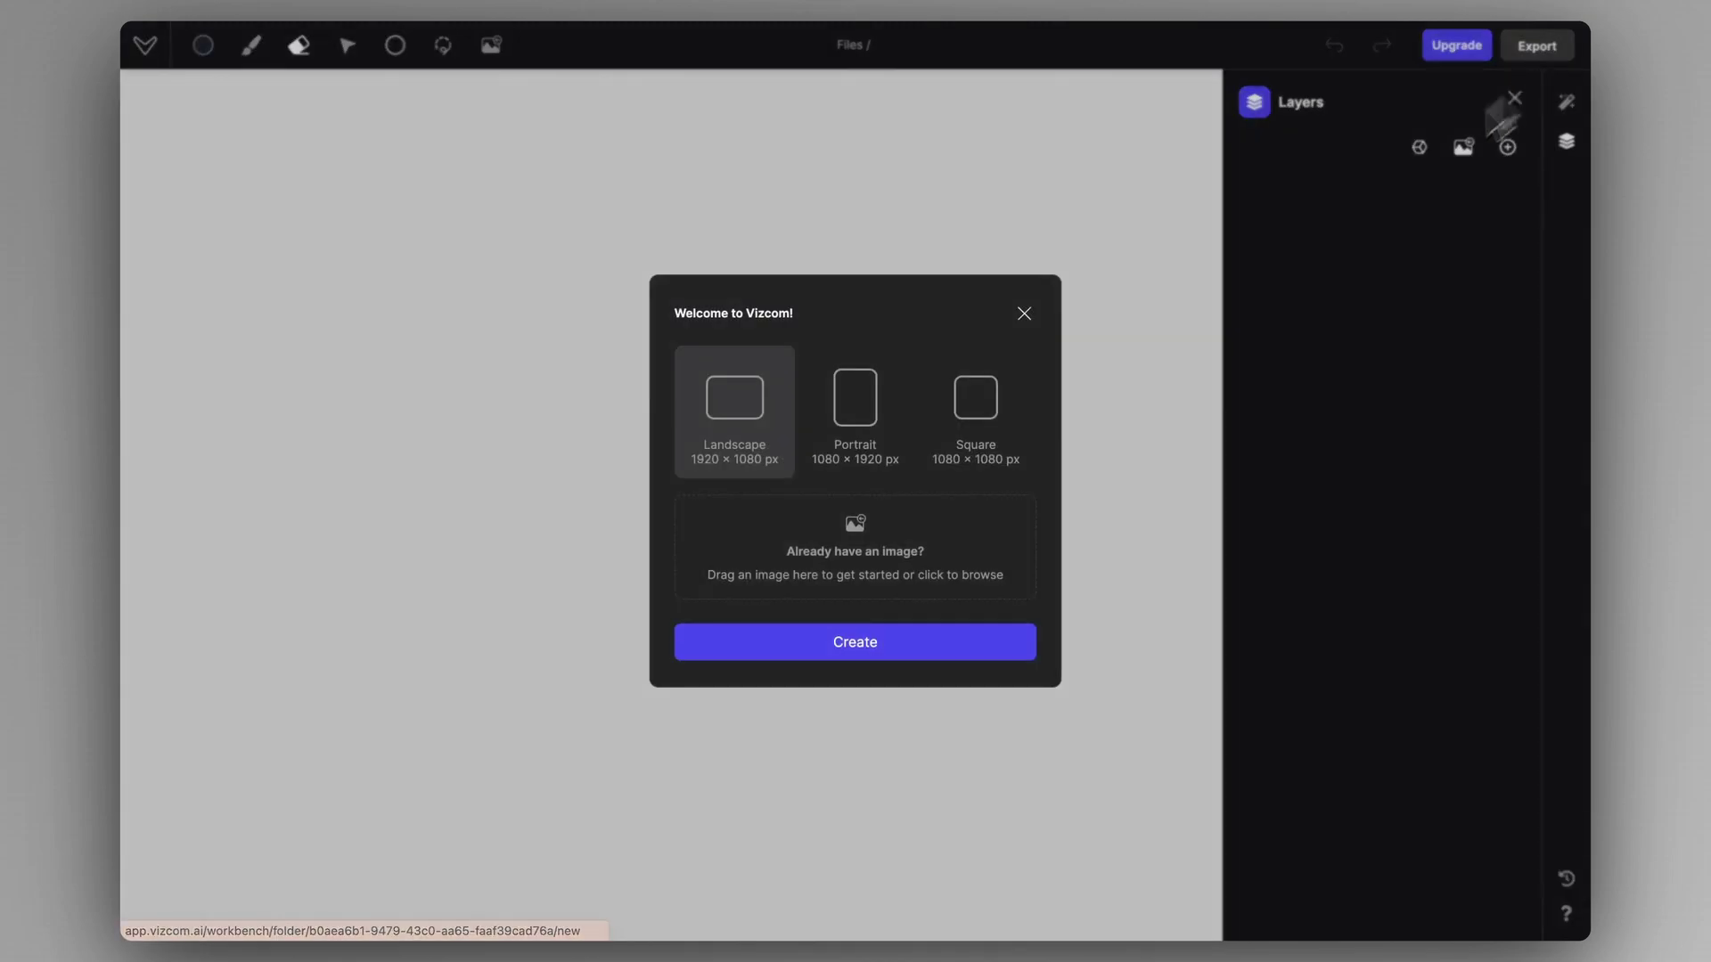
pyautogui.click(989, 456)
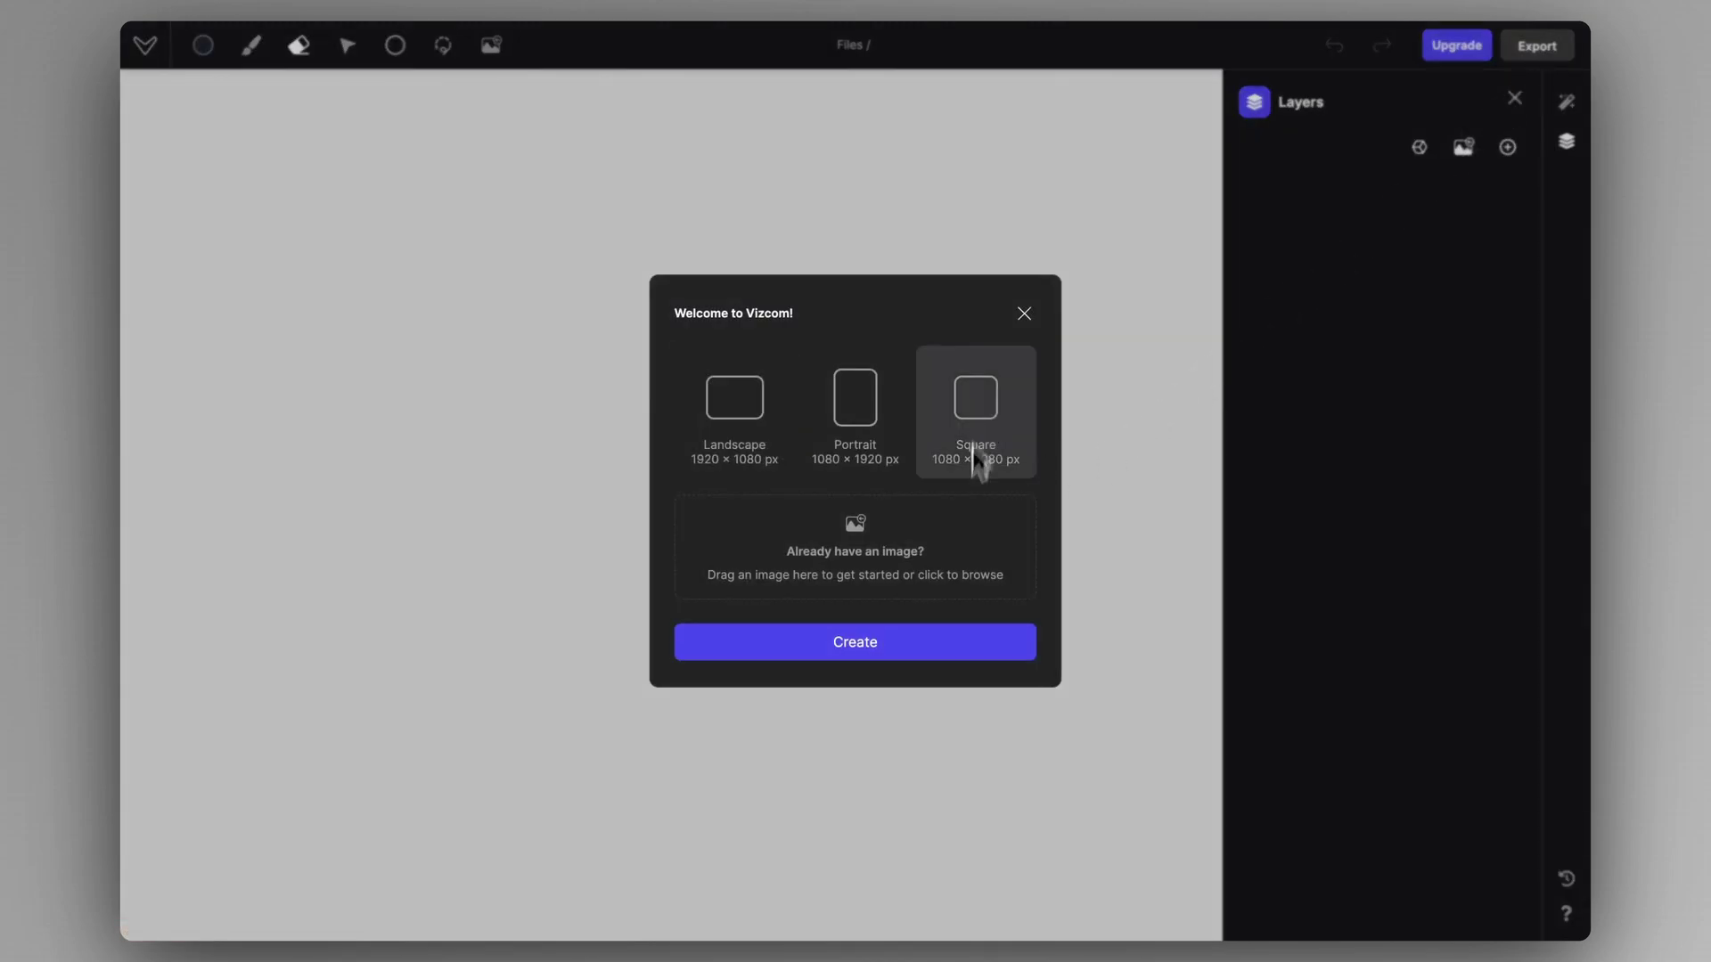
pyautogui.click(901, 638)
# - Place the headphone line sketch from the Downloads folder onto the blank canvas
pyautogui.click(176, 909)
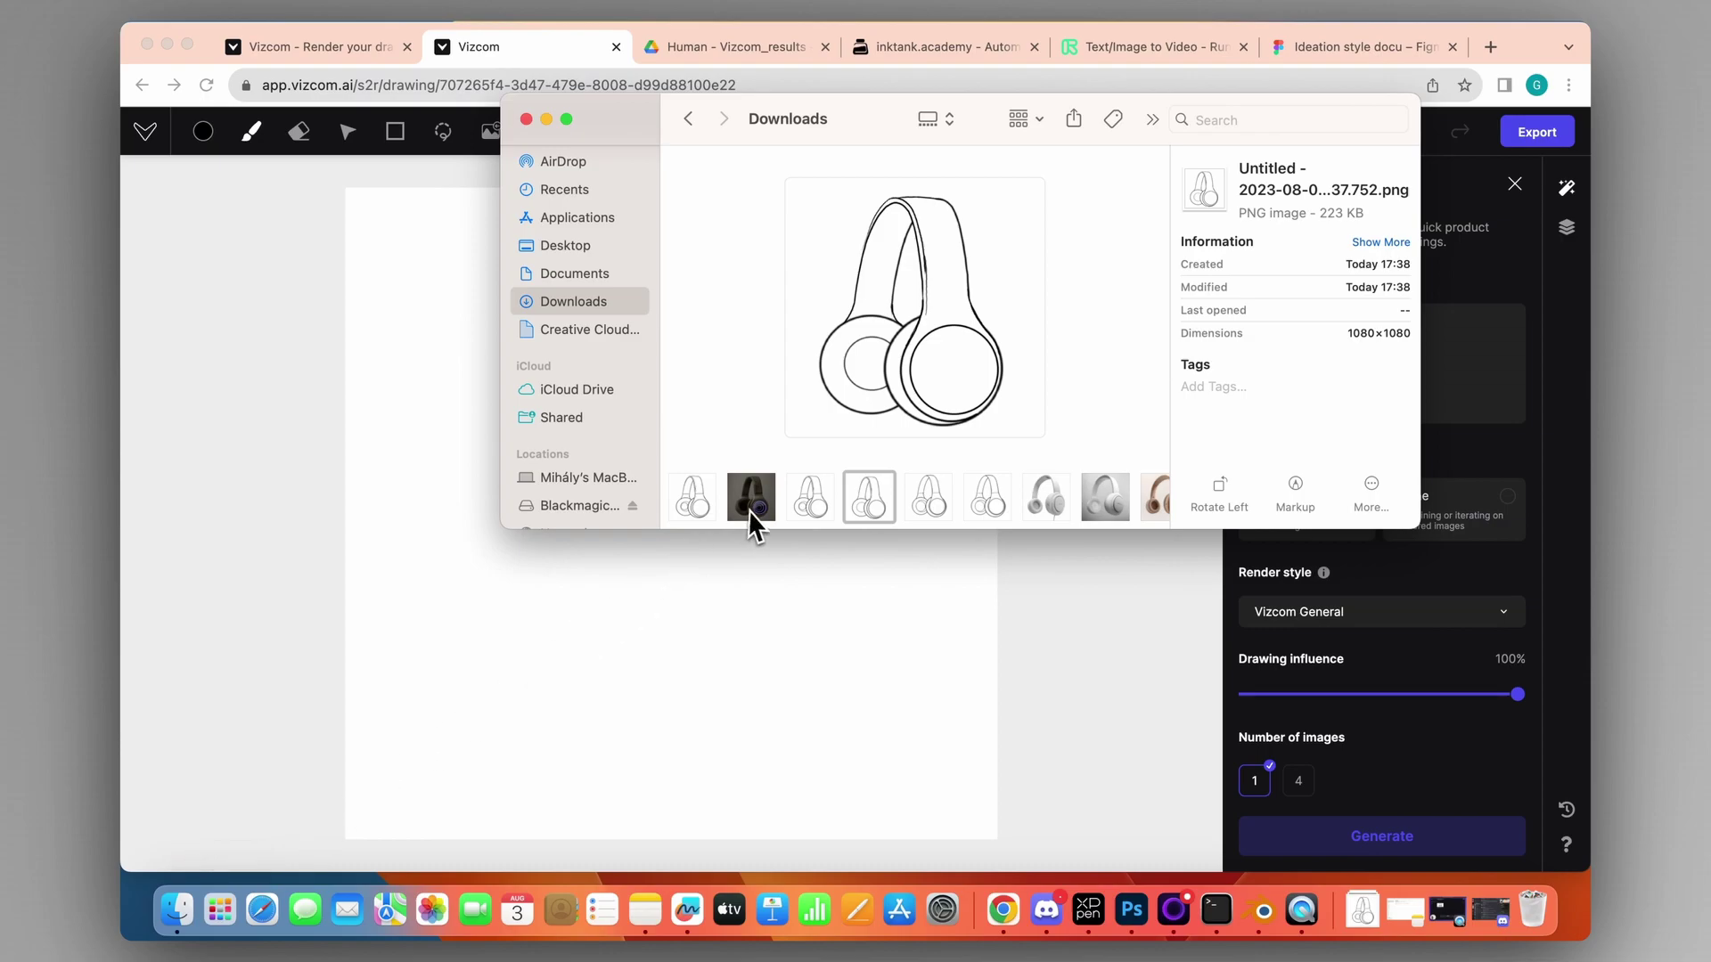
pyautogui.click(702, 495)
pyautogui.moveTo(702, 495); pyautogui.dragTo(670, 686)
pyautogui.click(188, 44)
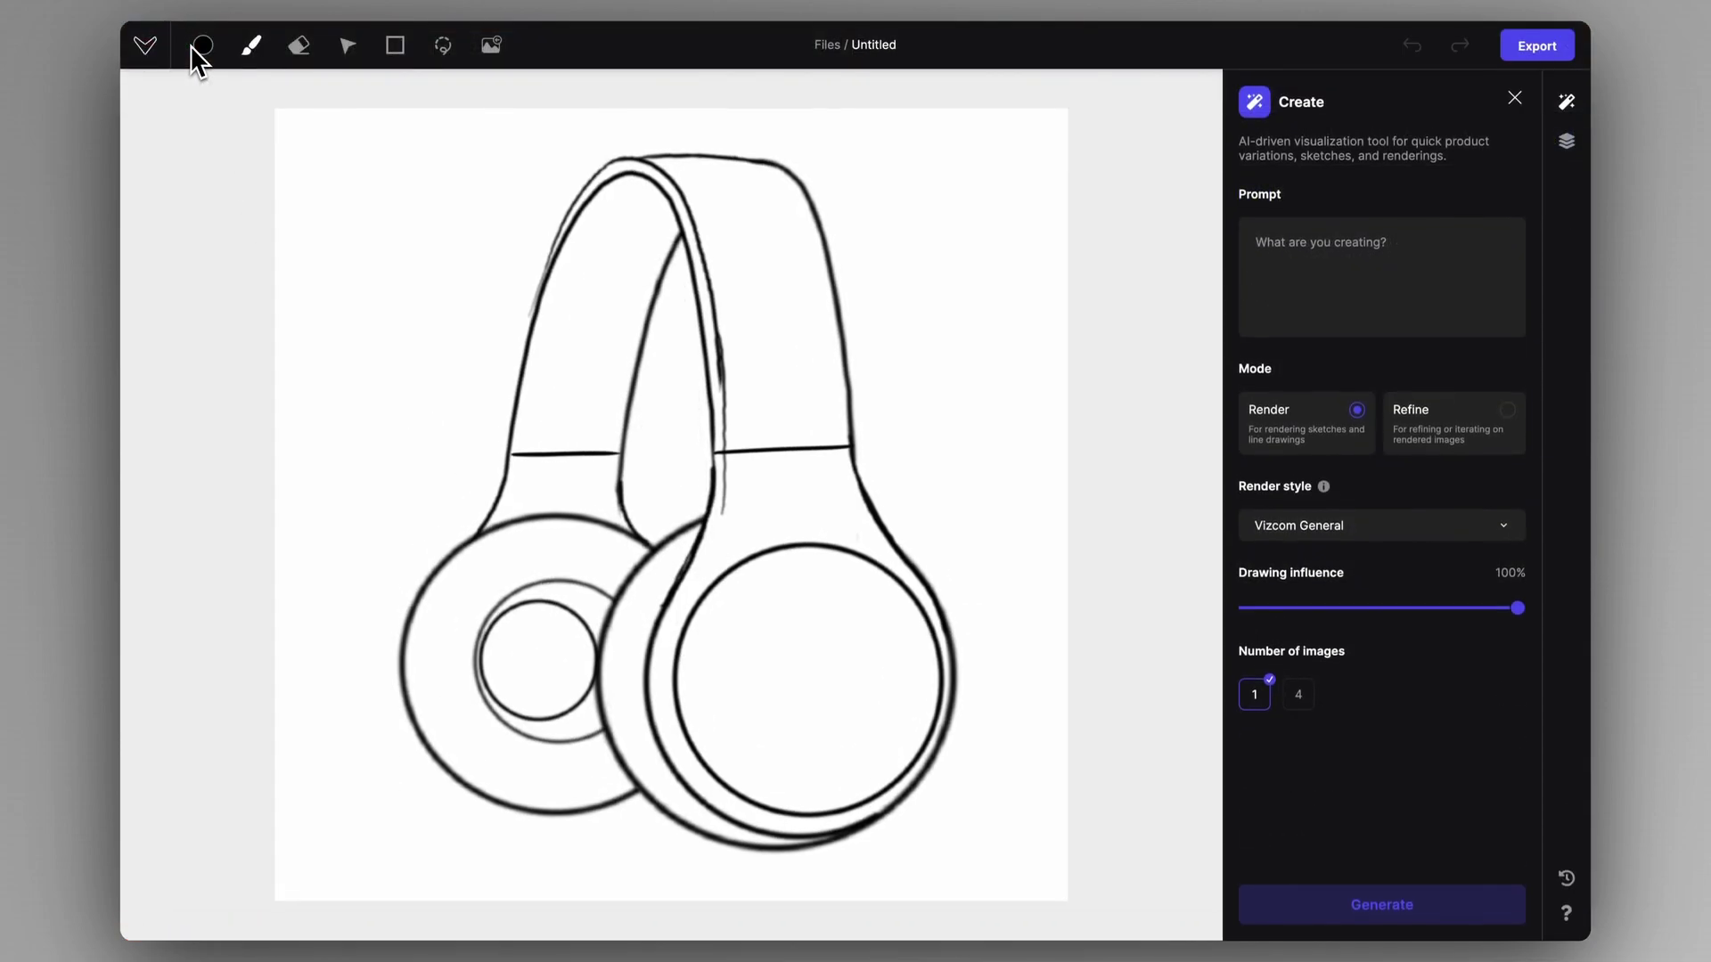
pyautogui.moveTo(722, 484)
pyautogui.mouseDown()
pyautogui.moveTo(622, 497)
pyautogui.moveTo(702, 486)
pyautogui.mouseUp()
# - Start a 3D layer and choose the human head bust as its model
pyautogui.click(1566, 142)
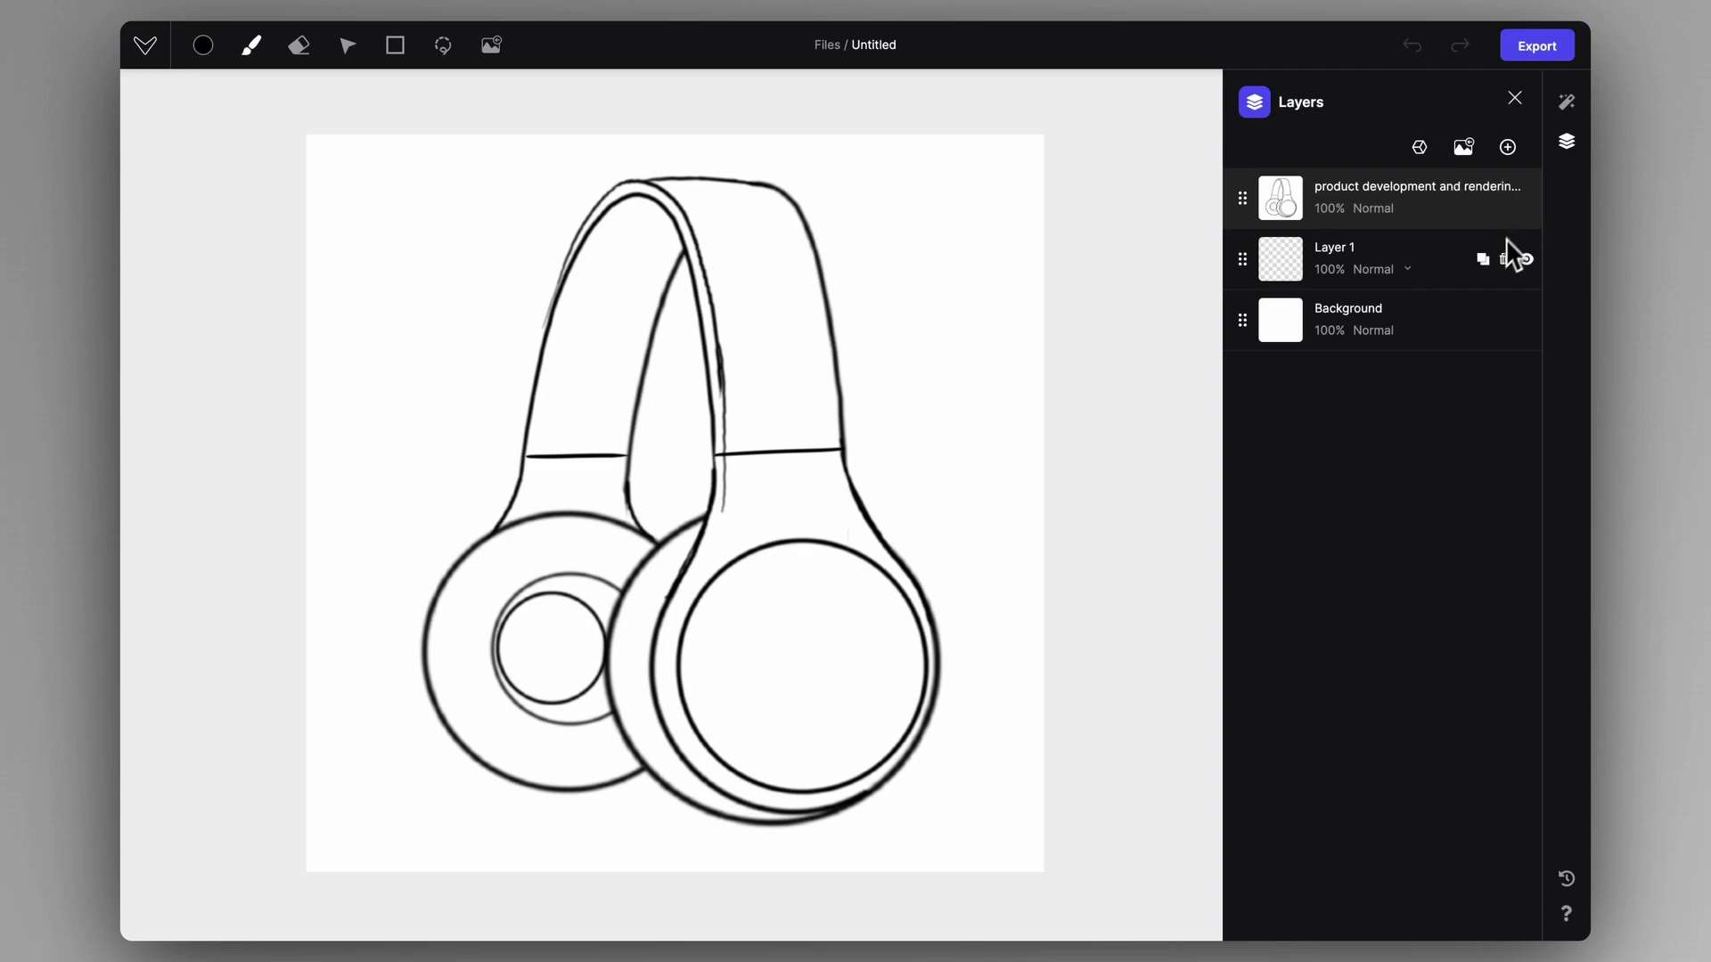
pyautogui.click(1419, 148)
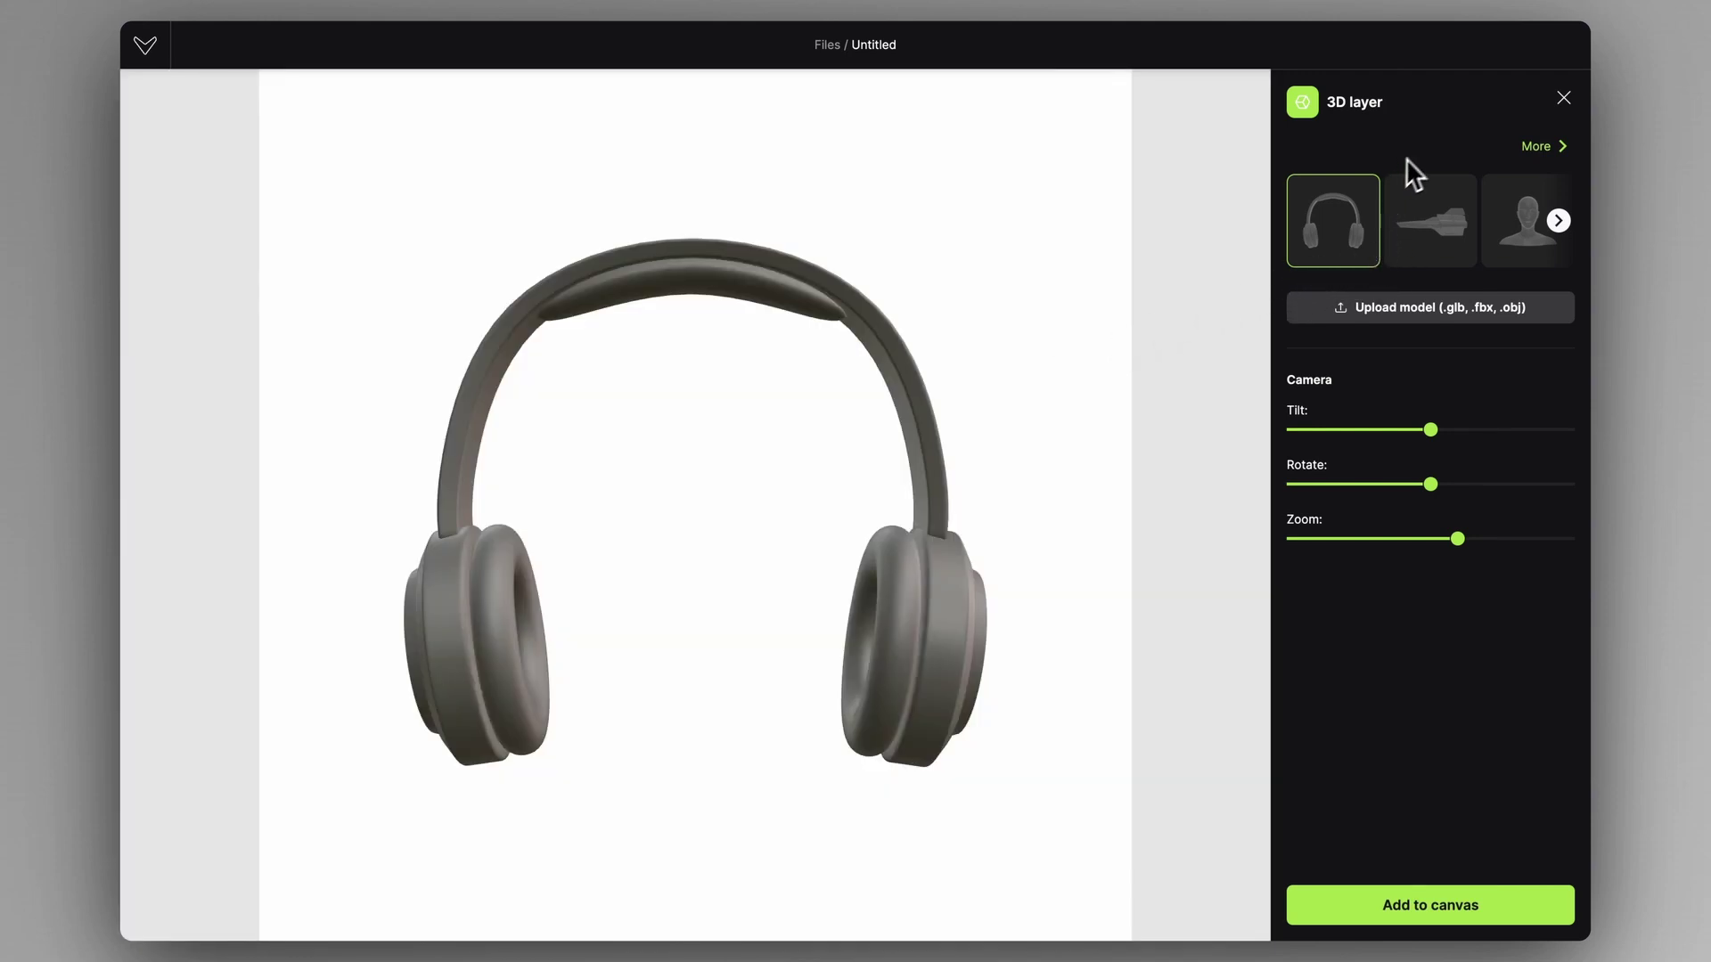
pyautogui.click(1423, 239)
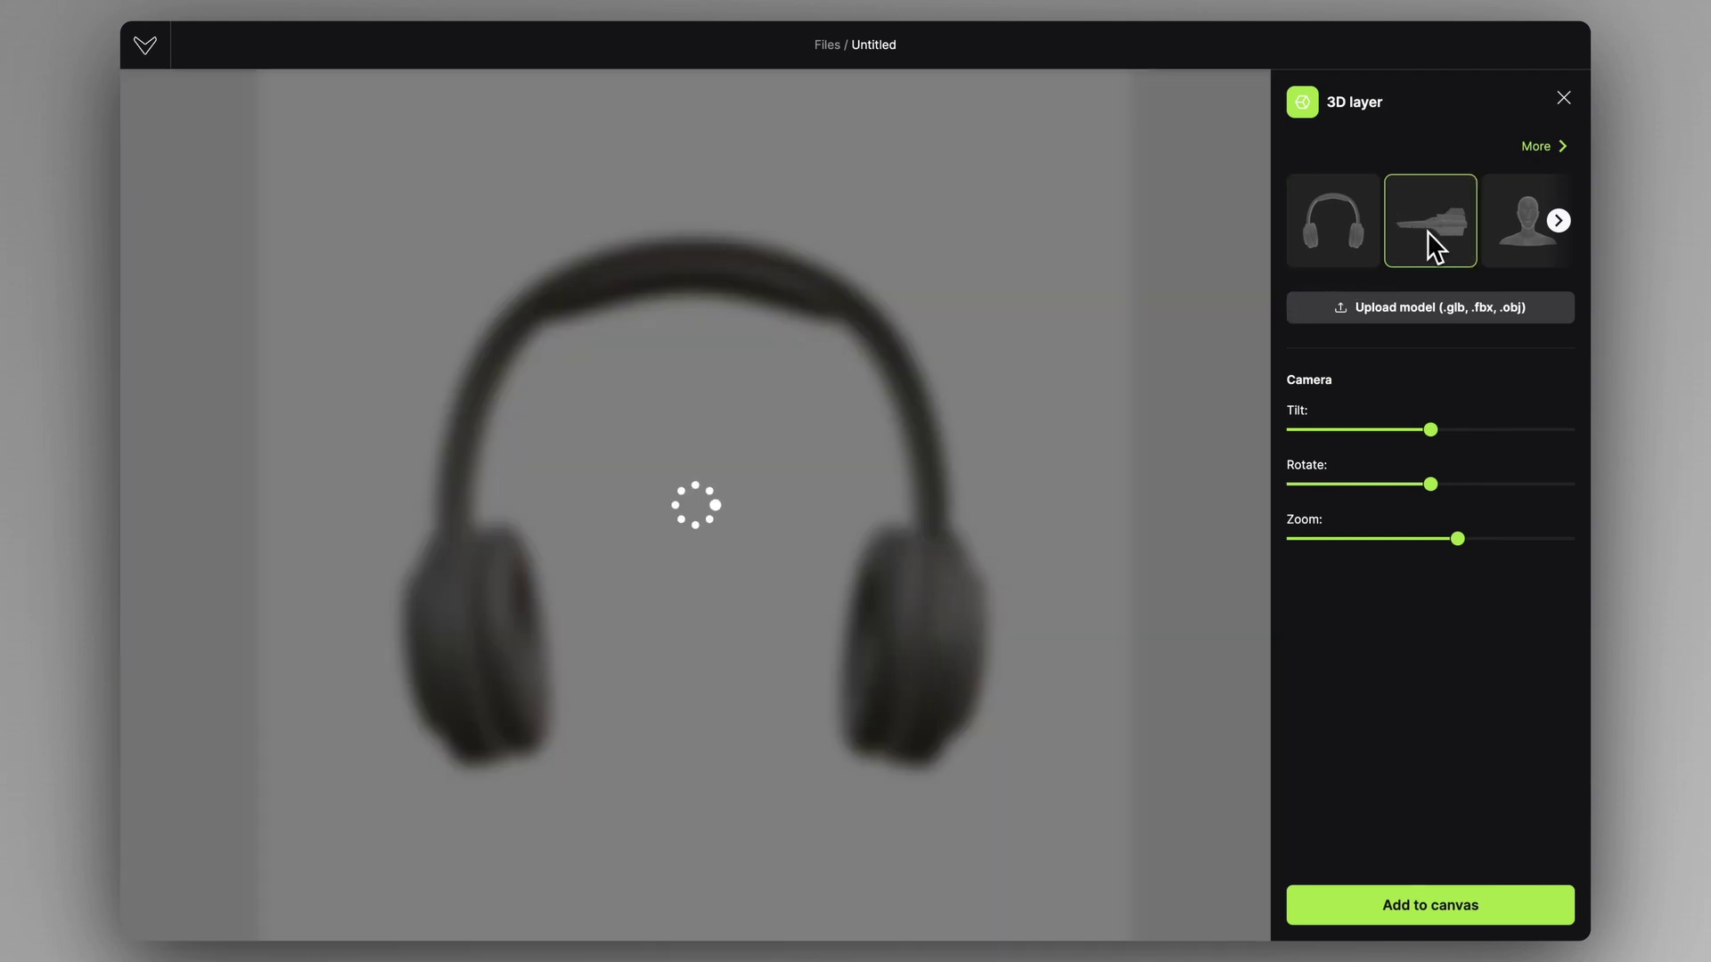
pyautogui.click(1494, 249)
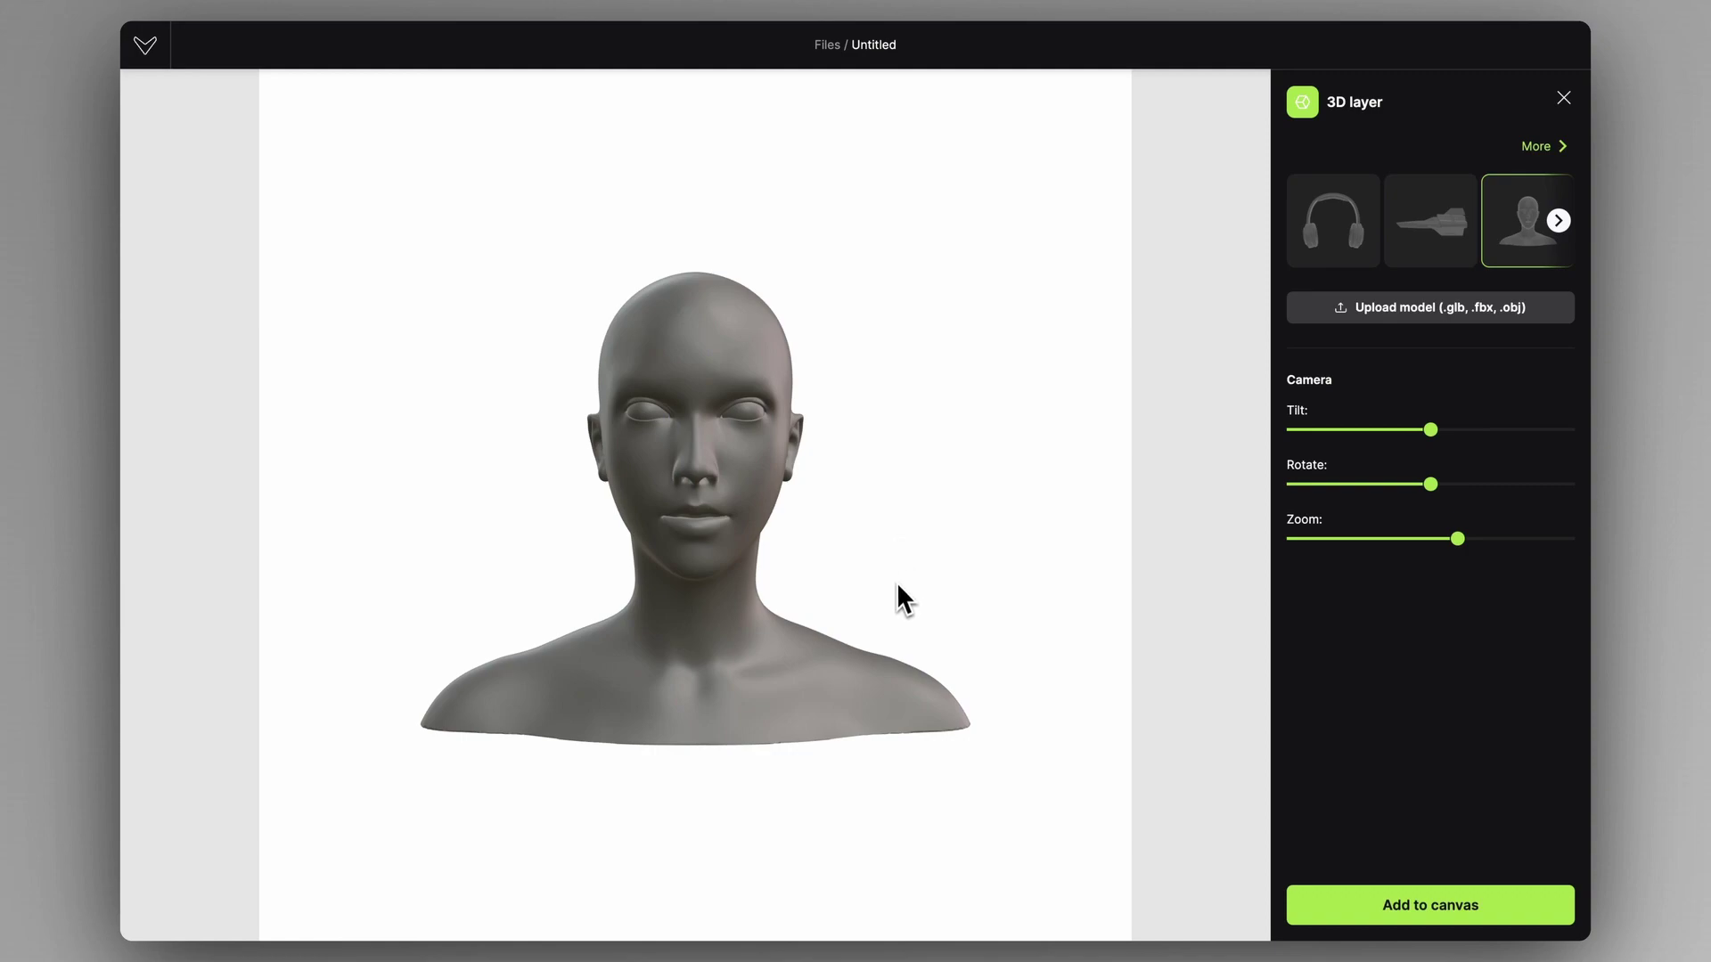
# - Rotate the bust to a left-facing side profile, enlarge it until the head fills the frame, and add it to the canvas
pyautogui.moveTo(896, 583); pyautogui.dragTo(686, 611)
pyautogui.click(1508, 539)
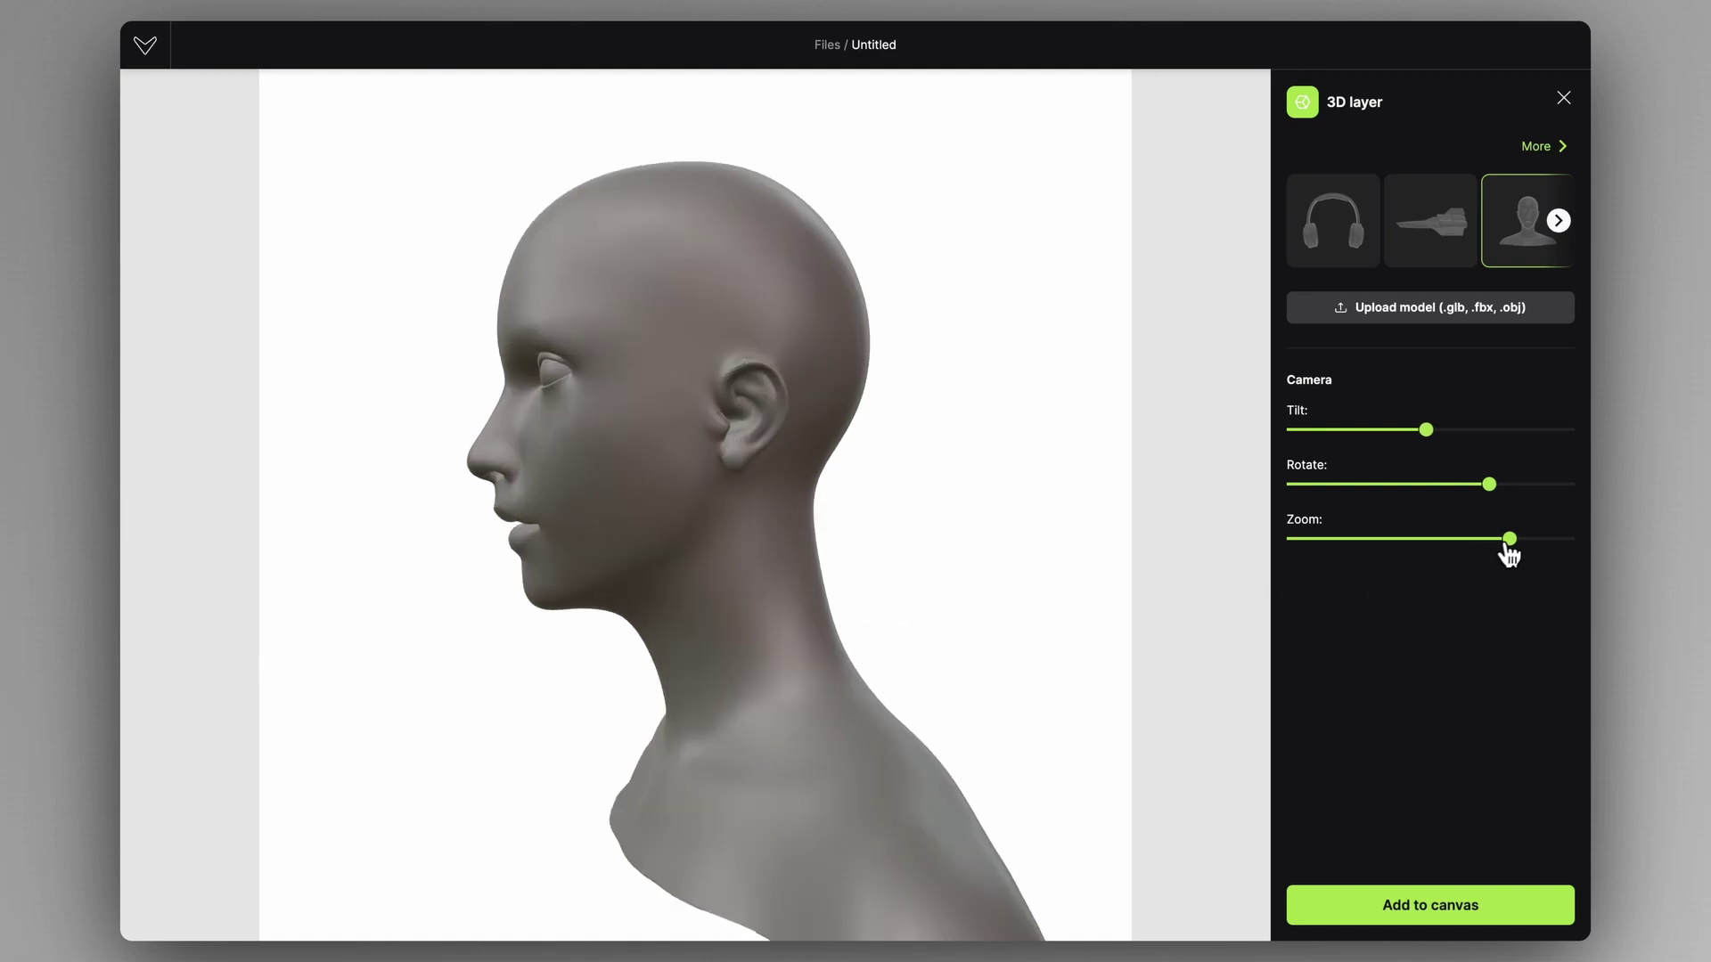
pyautogui.click(1521, 542)
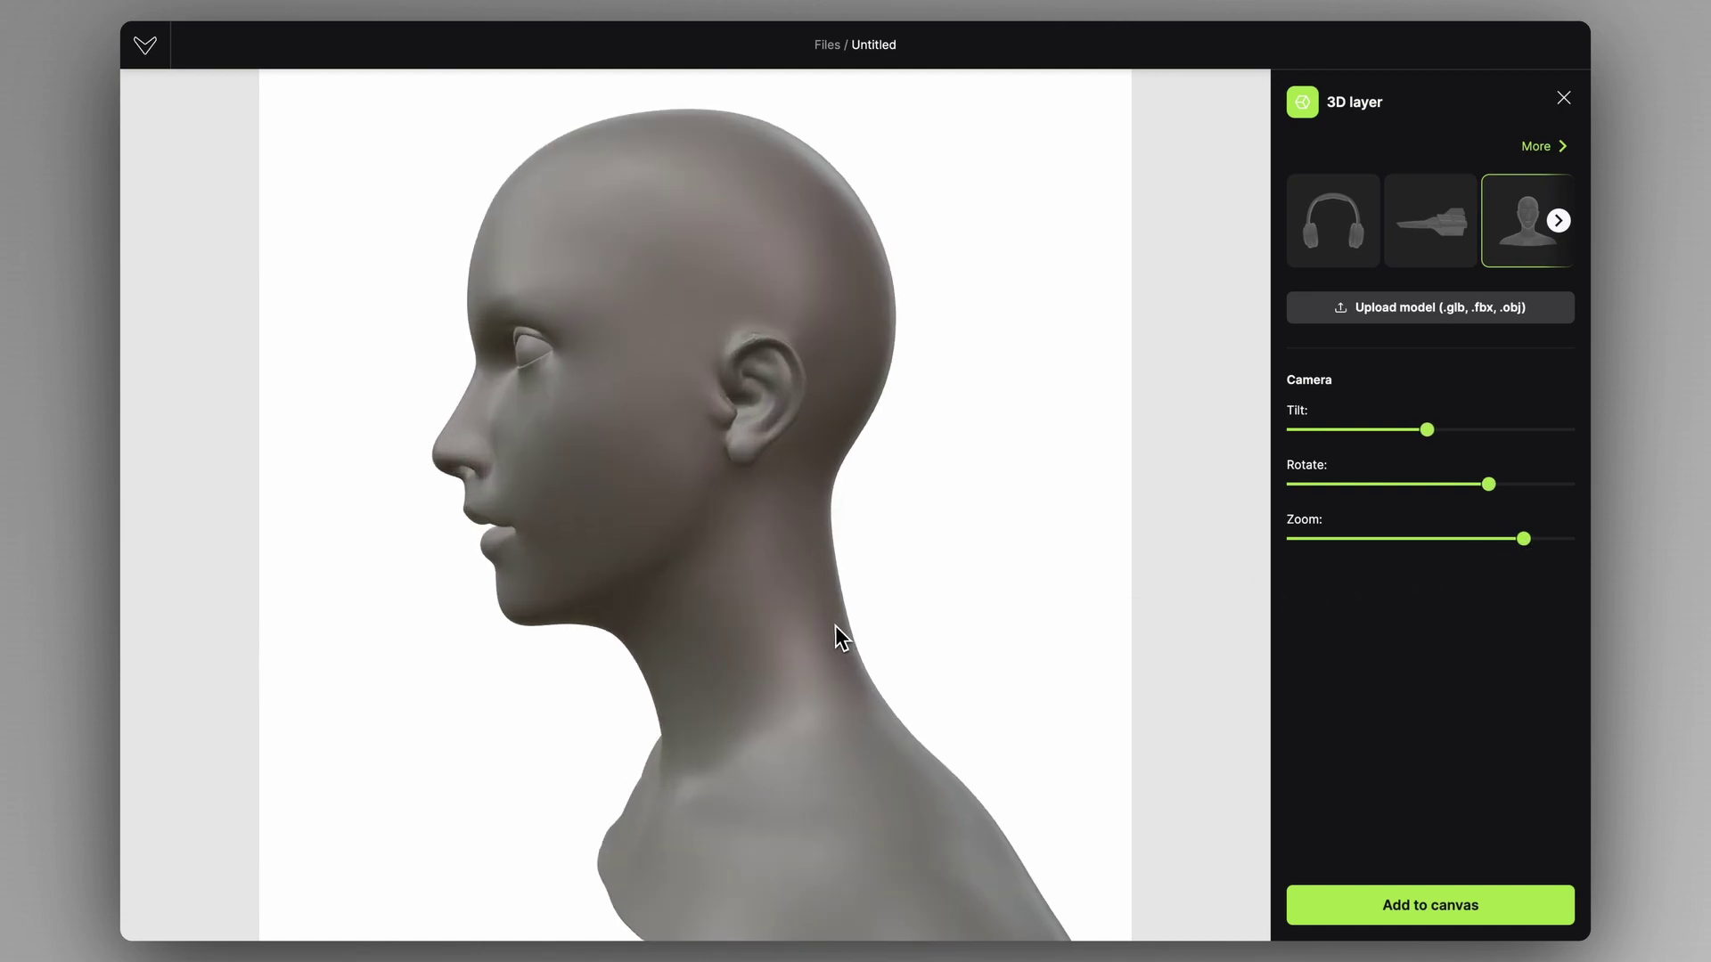
pyautogui.moveTo(836, 633)
pyautogui.mouseDown()
pyautogui.moveTo(900, 639)
pyautogui.moveTo(824, 628)
pyautogui.moveTo(842, 629)
pyautogui.mouseUp()
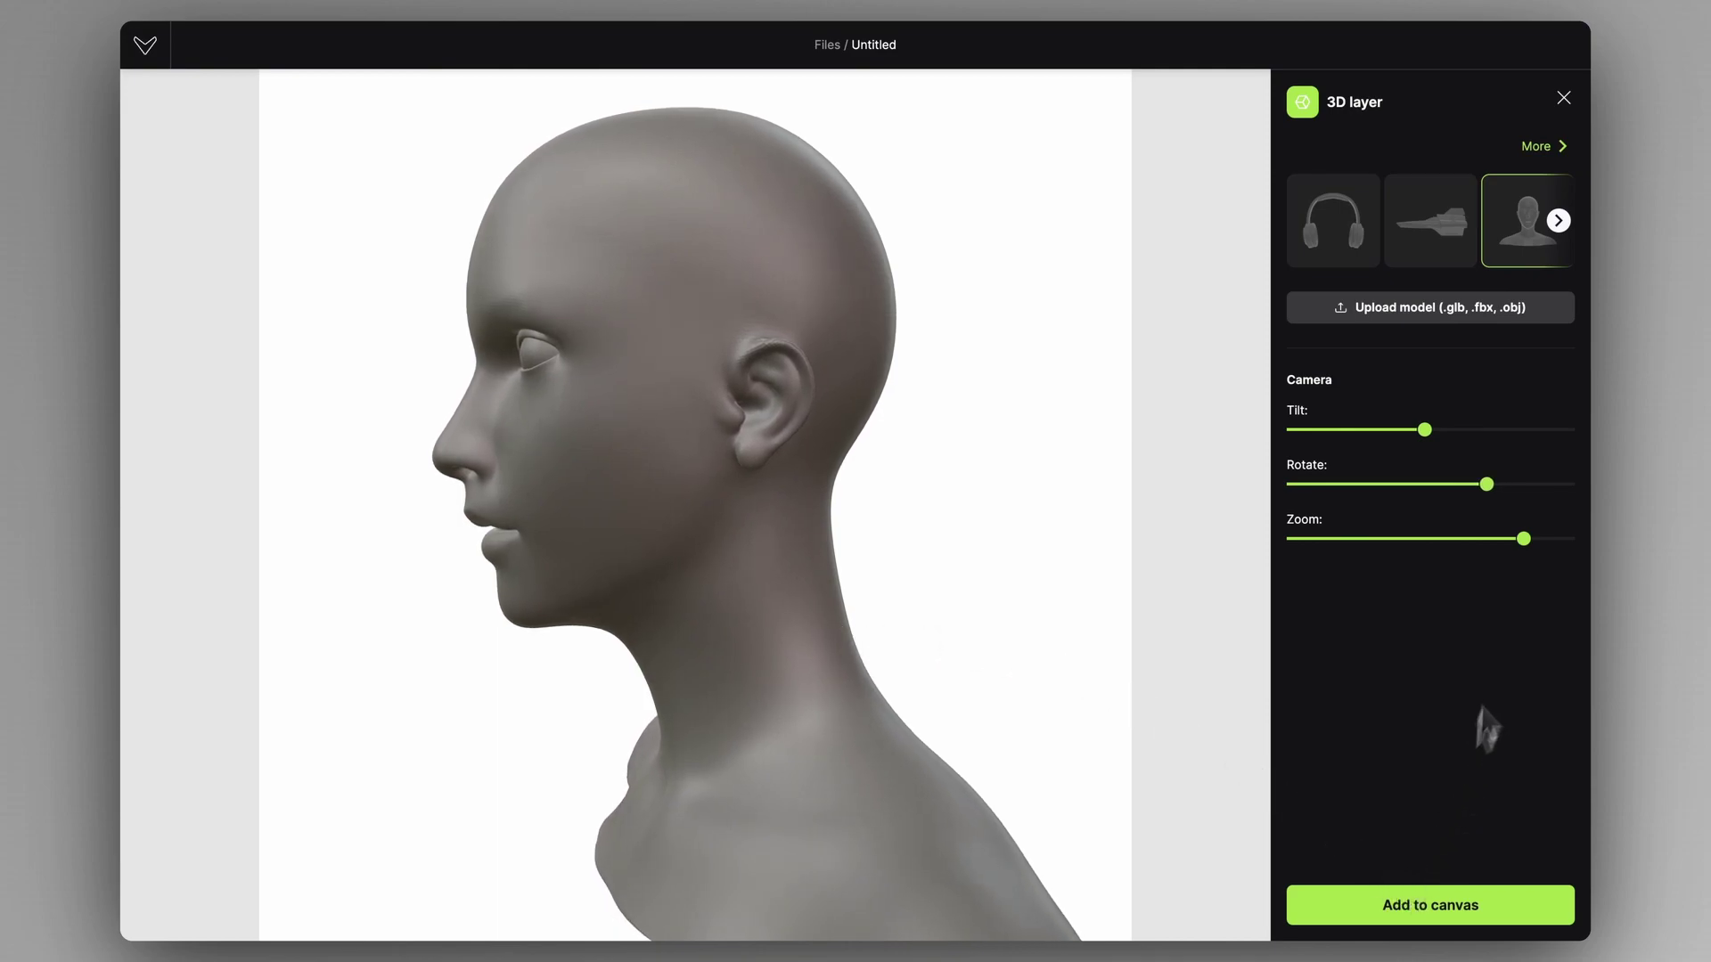
pyautogui.moveTo(1526, 540); pyautogui.dragTo(1529, 542)
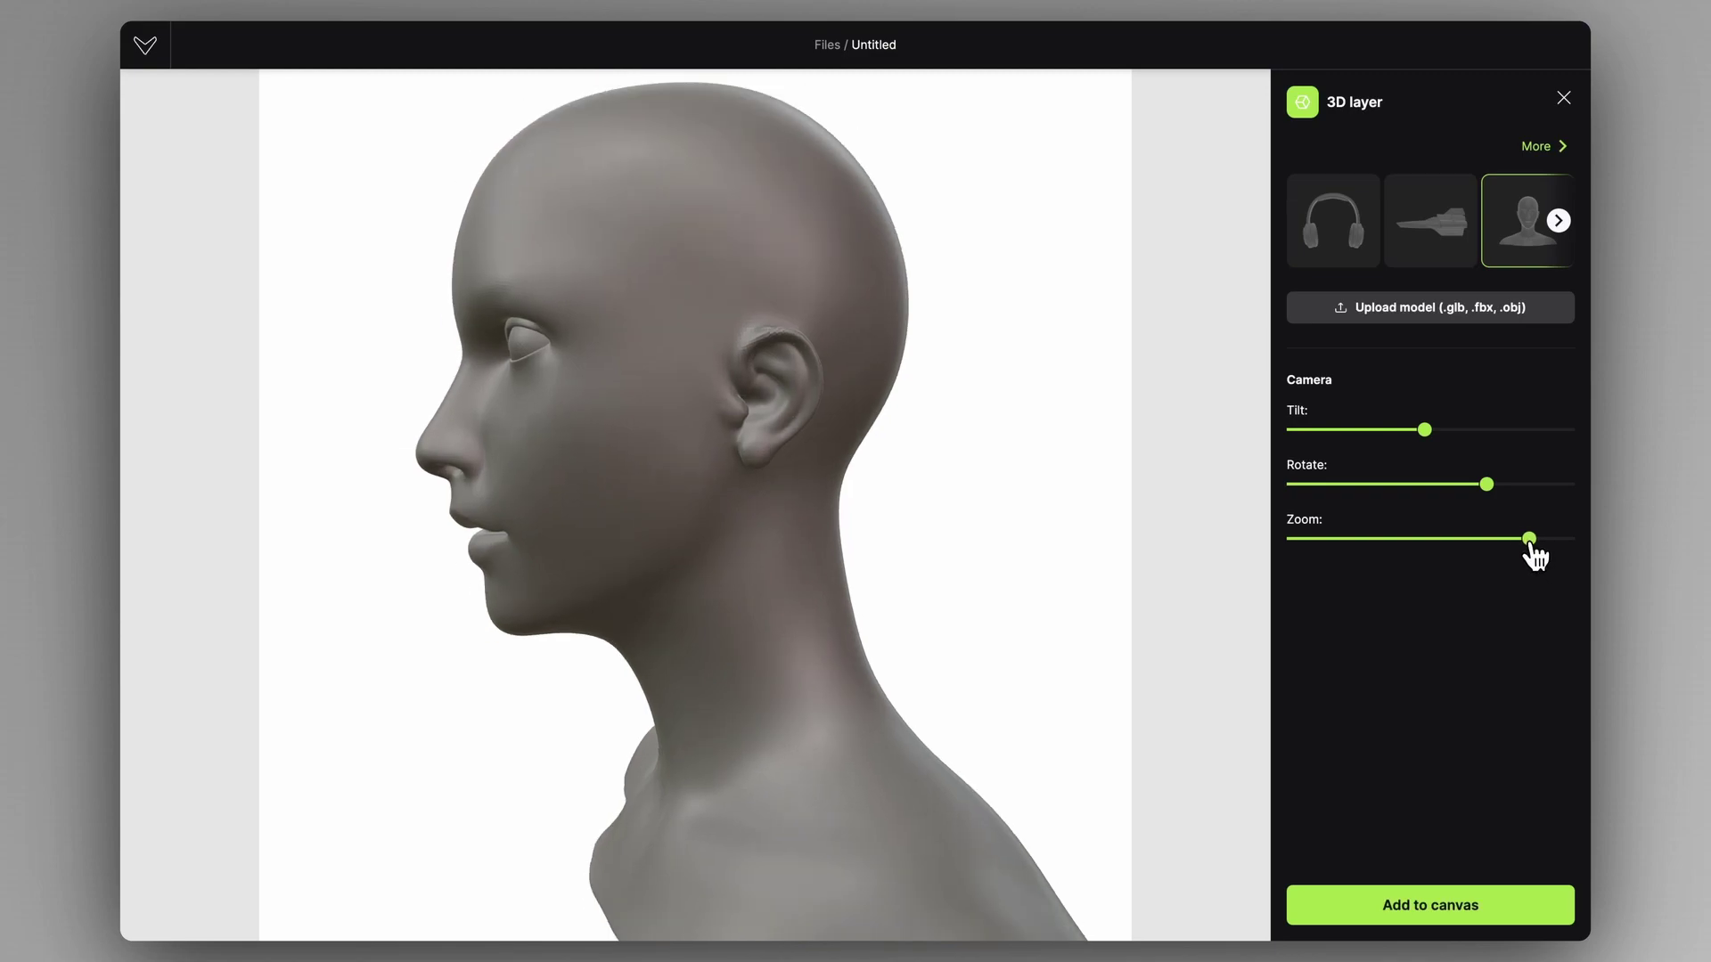
pyautogui.click(1430, 907)
pyautogui.scroll(-3, 790, 538)
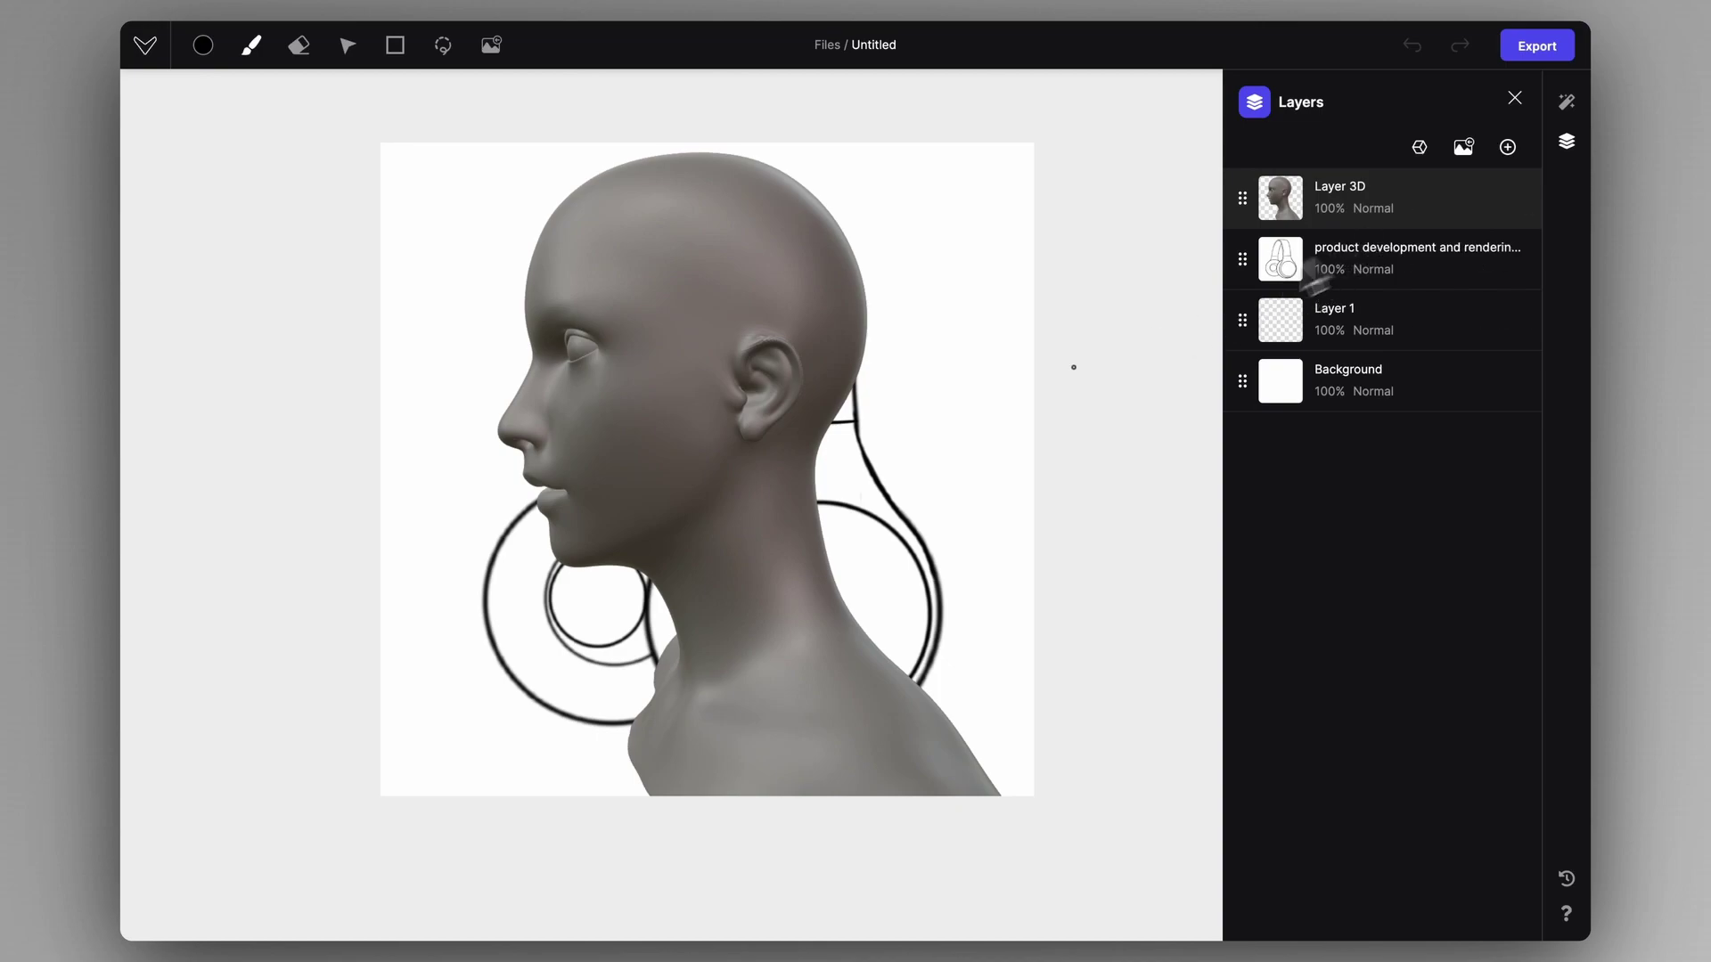
# - Move the headphone sketch layer above the 3D head layer and set its blend mode to Multiply
pyautogui.moveTo(1258, 291); pyautogui.dragTo(1244, 178)
pyautogui.click(1383, 223)
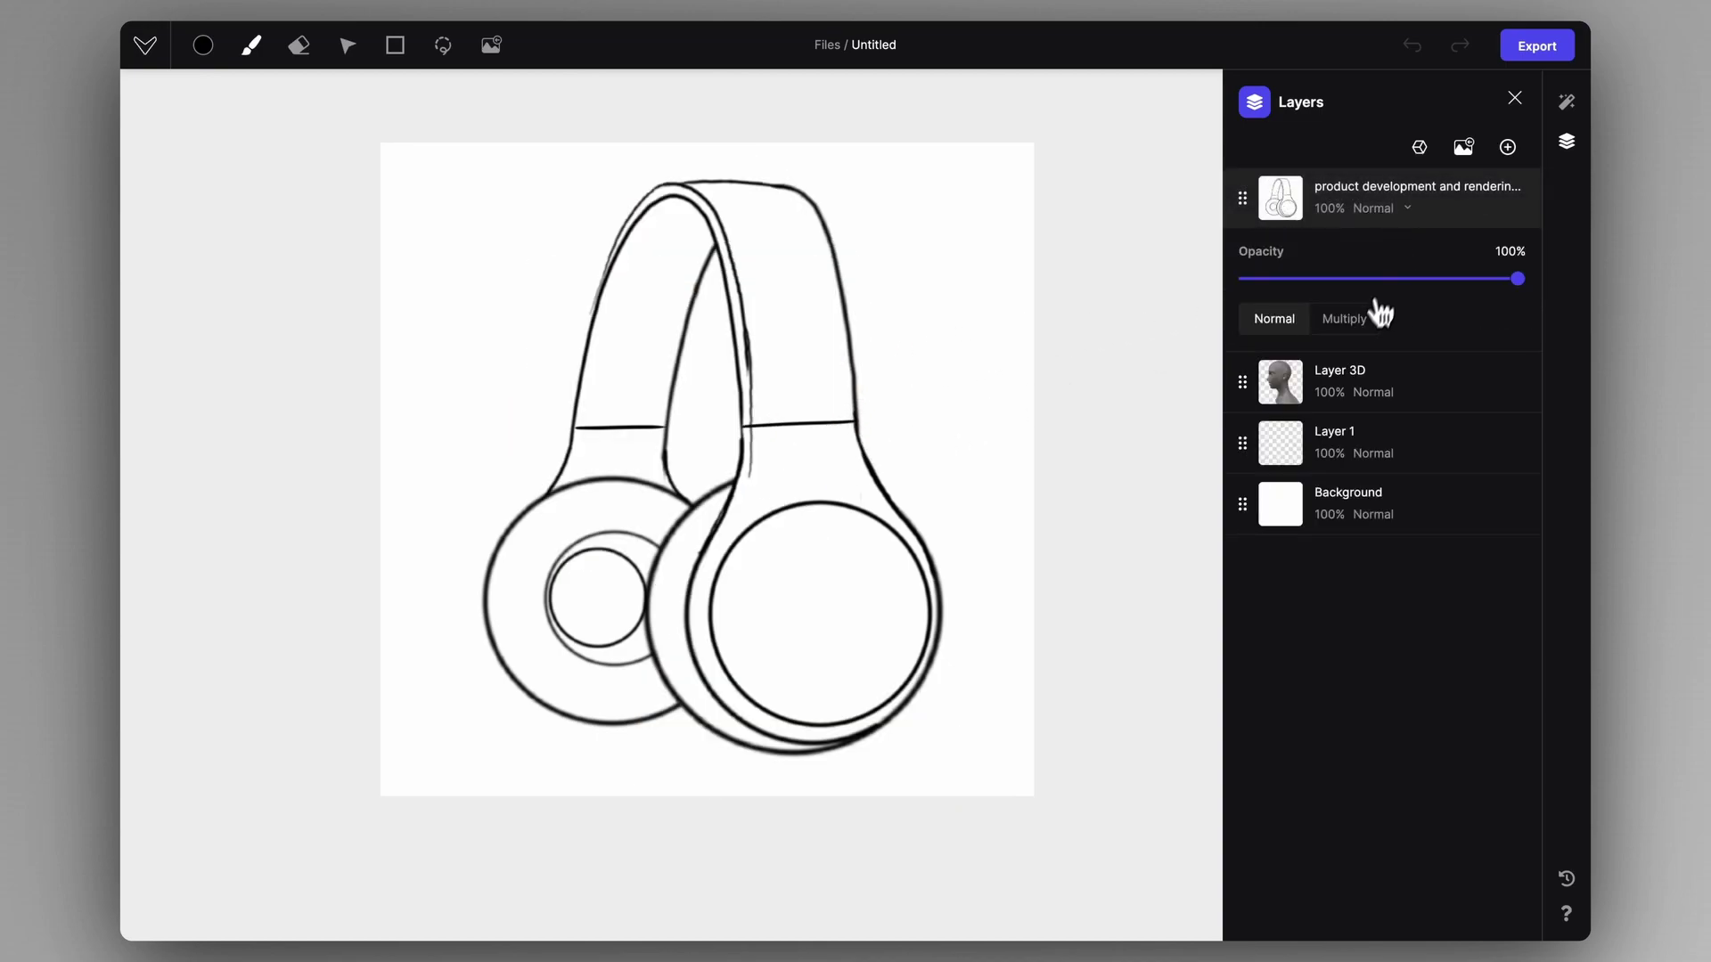
pyautogui.click(1347, 321)
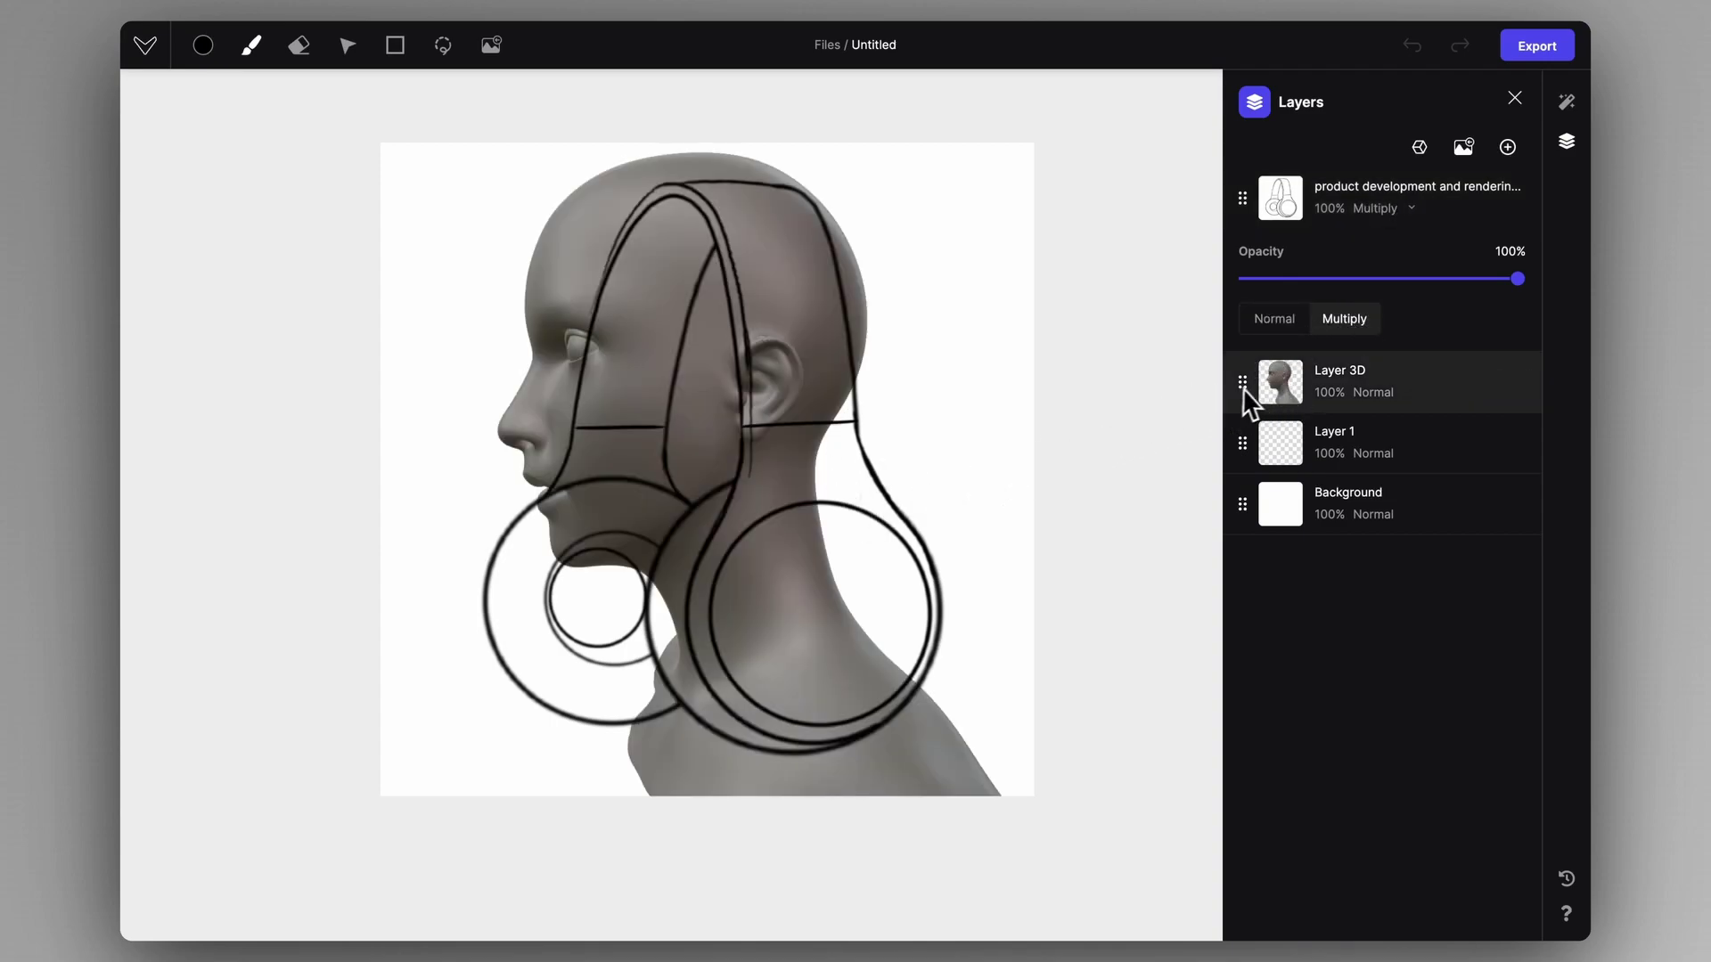
# - Enlarge and reposition the 3D head so its crown sits just below the headband and the neck reaches the canvas's lower edge
pyautogui.press('v')
pyautogui.moveTo(844, 463); pyautogui.dragTo(819, 531)
pyautogui.moveTo(936, 231); pyautogui.dragTo(932, 190)
pyautogui.moveTo(845, 388); pyautogui.dragTo(851, 409)
pyautogui.moveTo(839, 337); pyautogui.dragTo(834, 326)
pyautogui.moveTo(887, 206); pyautogui.dragTo(927, 181)
pyautogui.moveTo(851, 278); pyautogui.dragTo(837, 336)
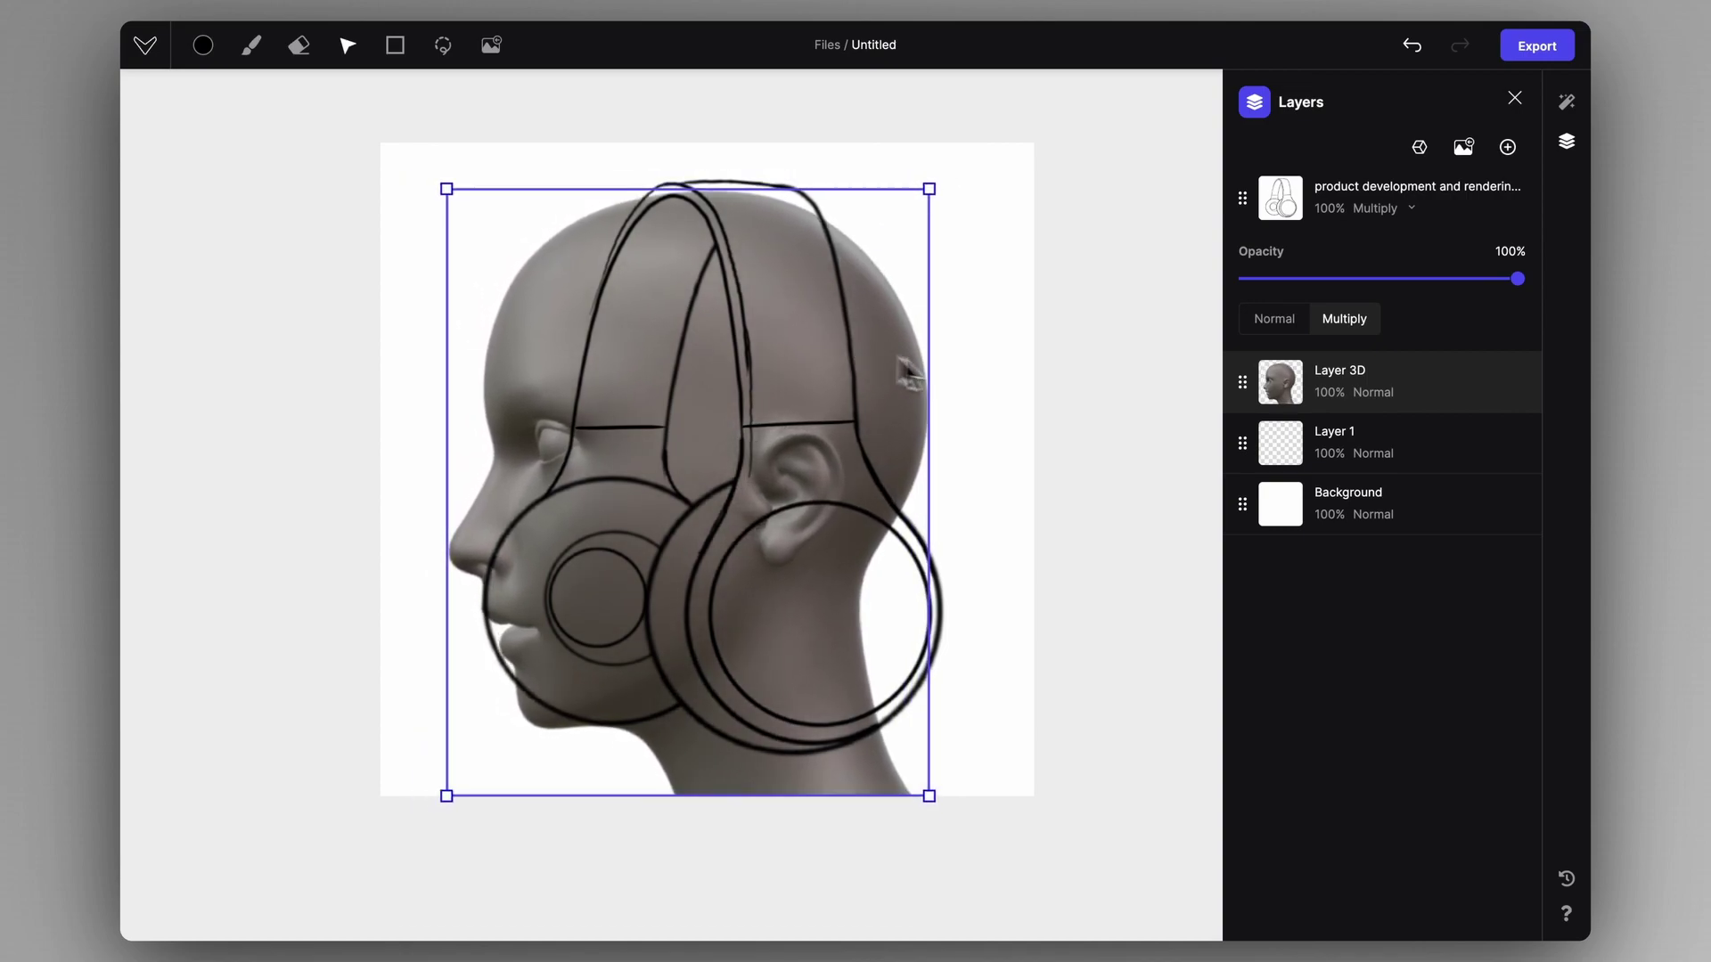
# - Shrink the headphone sketch and position it so the near ear cup covers the ear and the band crosses the crown
pyautogui.click(1283, 221)
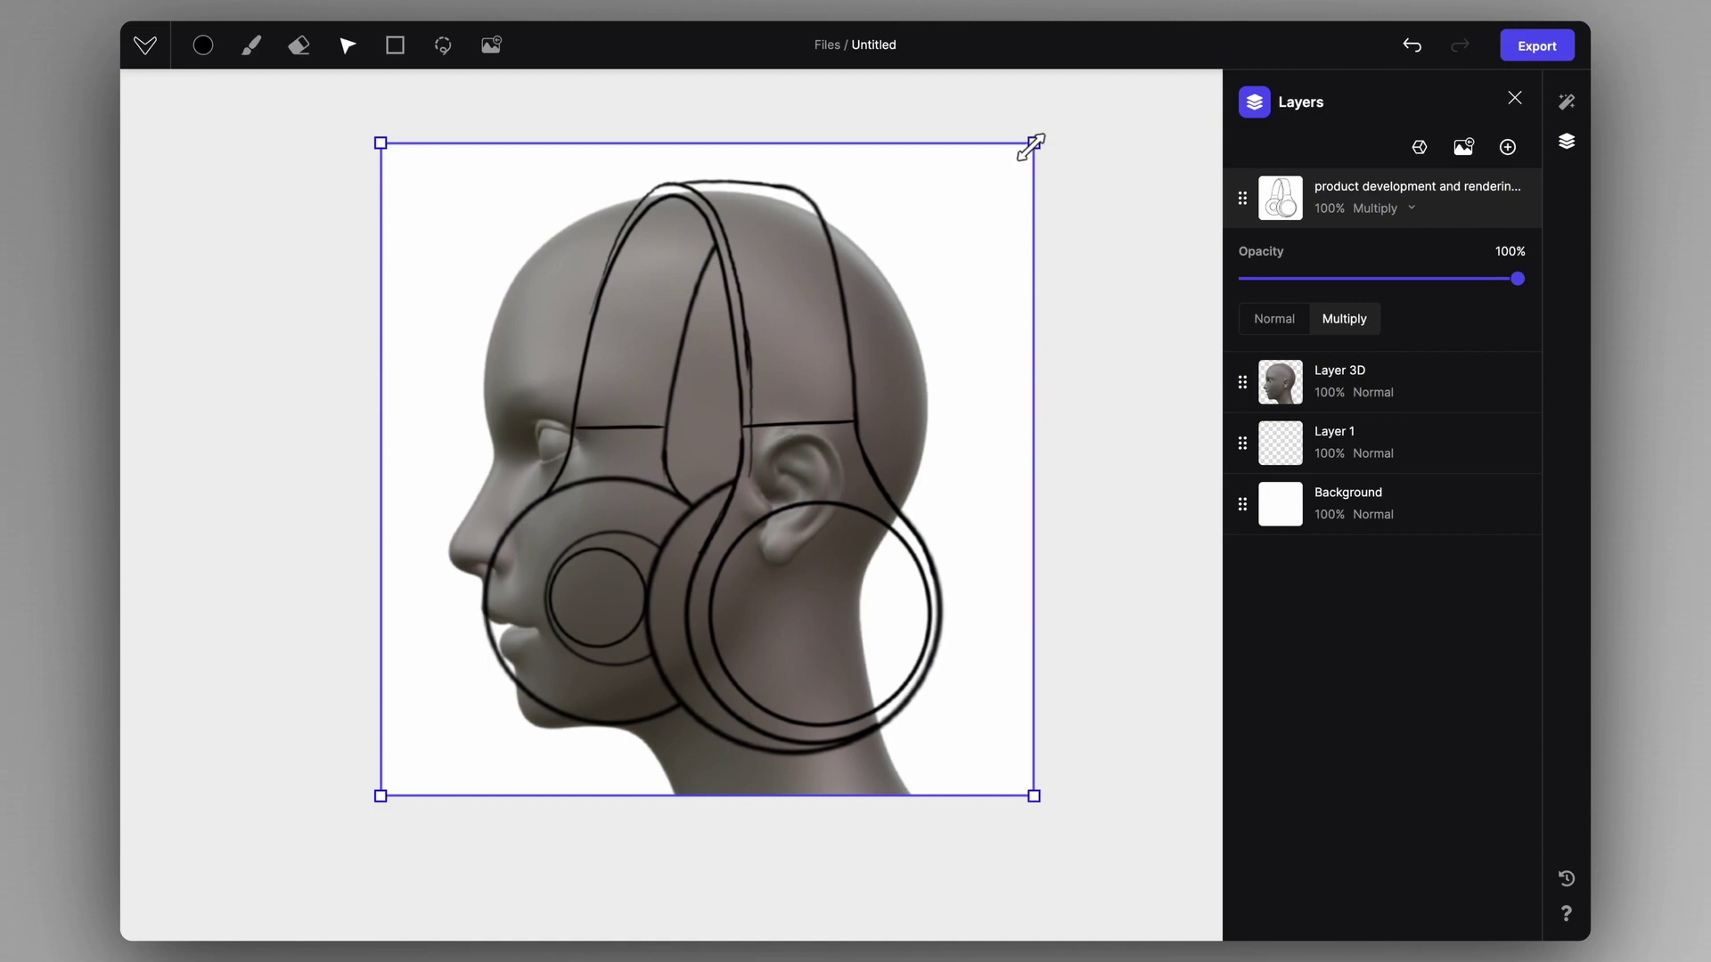
pyautogui.moveTo(1031, 145); pyautogui.dragTo(978, 191)
pyautogui.moveTo(901, 326); pyautogui.dragTo(904, 235)
pyautogui.moveTo(976, 141); pyautogui.dragTo(954, 180)
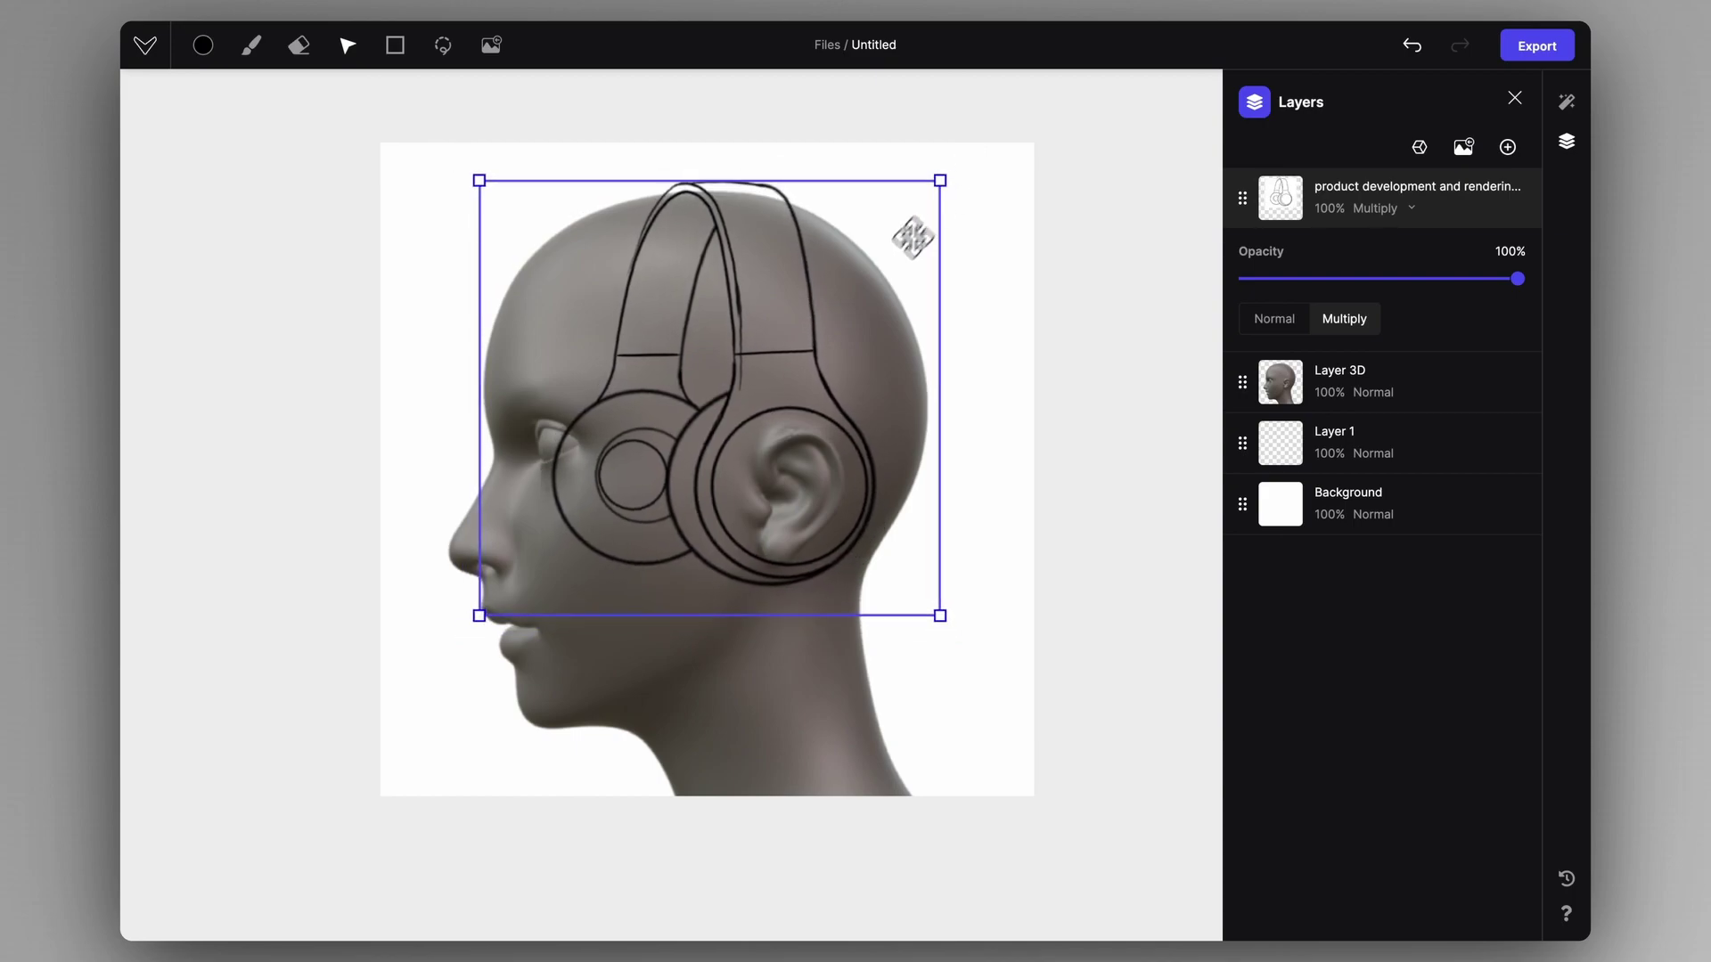
pyautogui.moveTo(908, 240)
pyautogui.mouseDown()
pyautogui.moveTo(882, 264)
pyautogui.moveTo(908, 243)
pyautogui.mouseUp()
pyautogui.moveTo(949, 177)
pyautogui.mouseDown()
pyautogui.moveTo(974, 164)
pyautogui.moveTo(950, 174)
pyautogui.mouseUp()
# - Erase the far ear cup and the inner far-side headband lines from the headphone sketch
pyautogui.scroll(2, 713, 446)
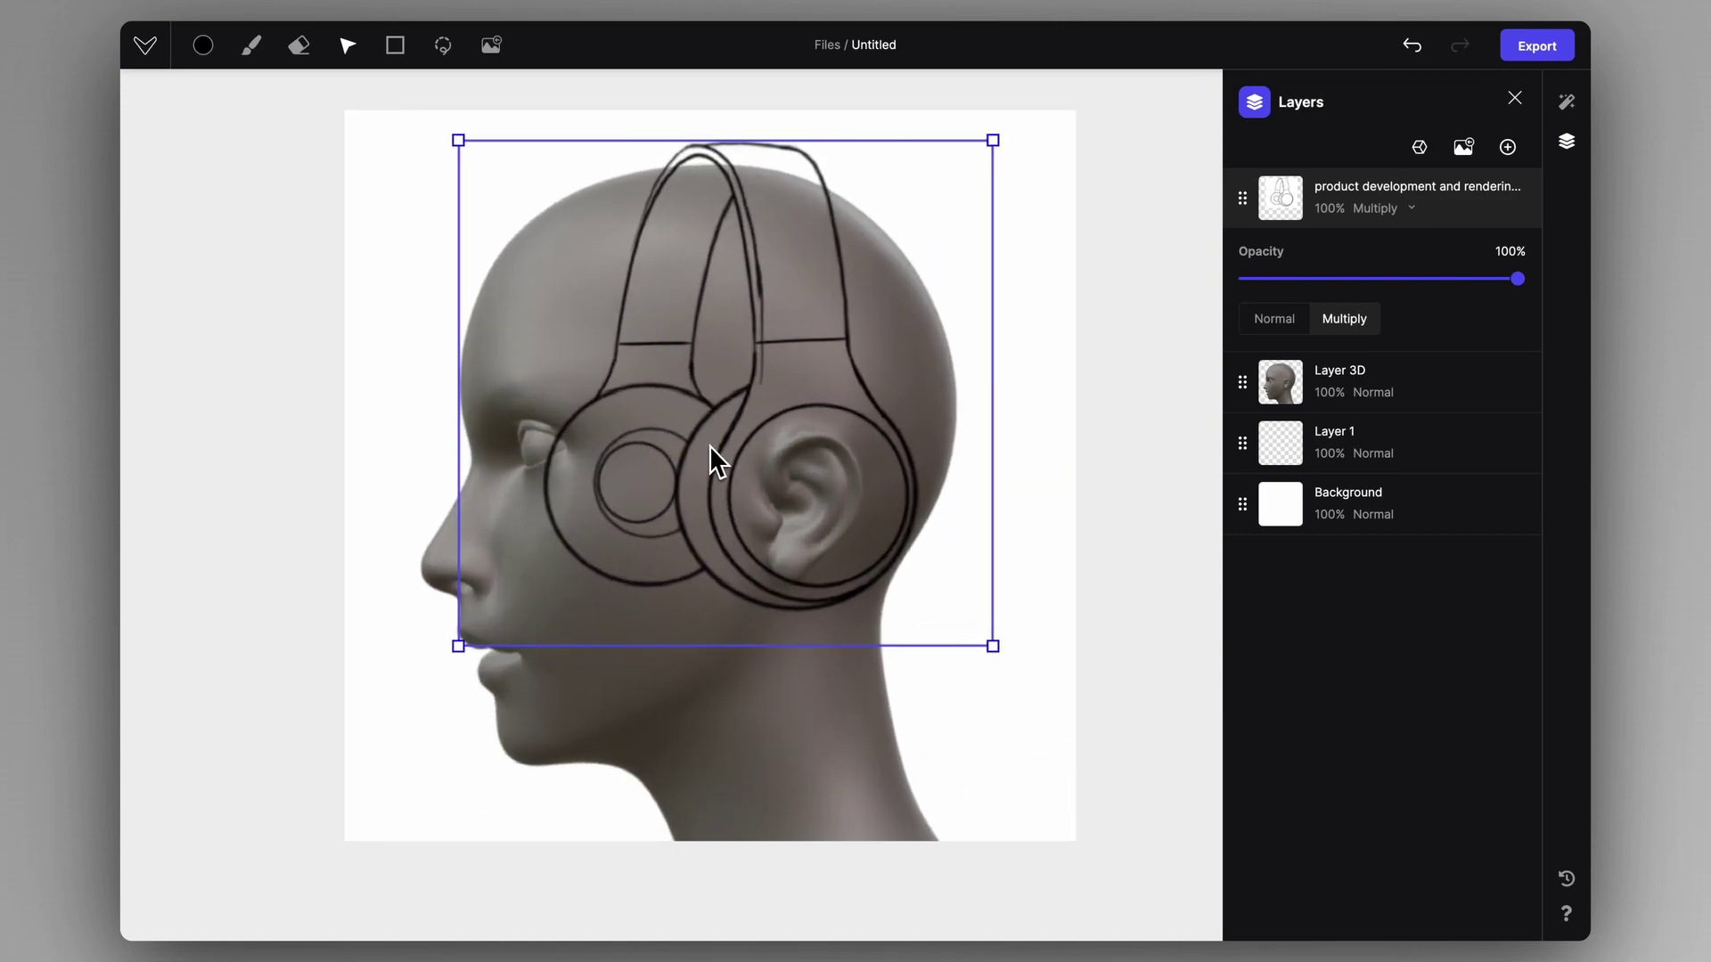
pyautogui.press('e')
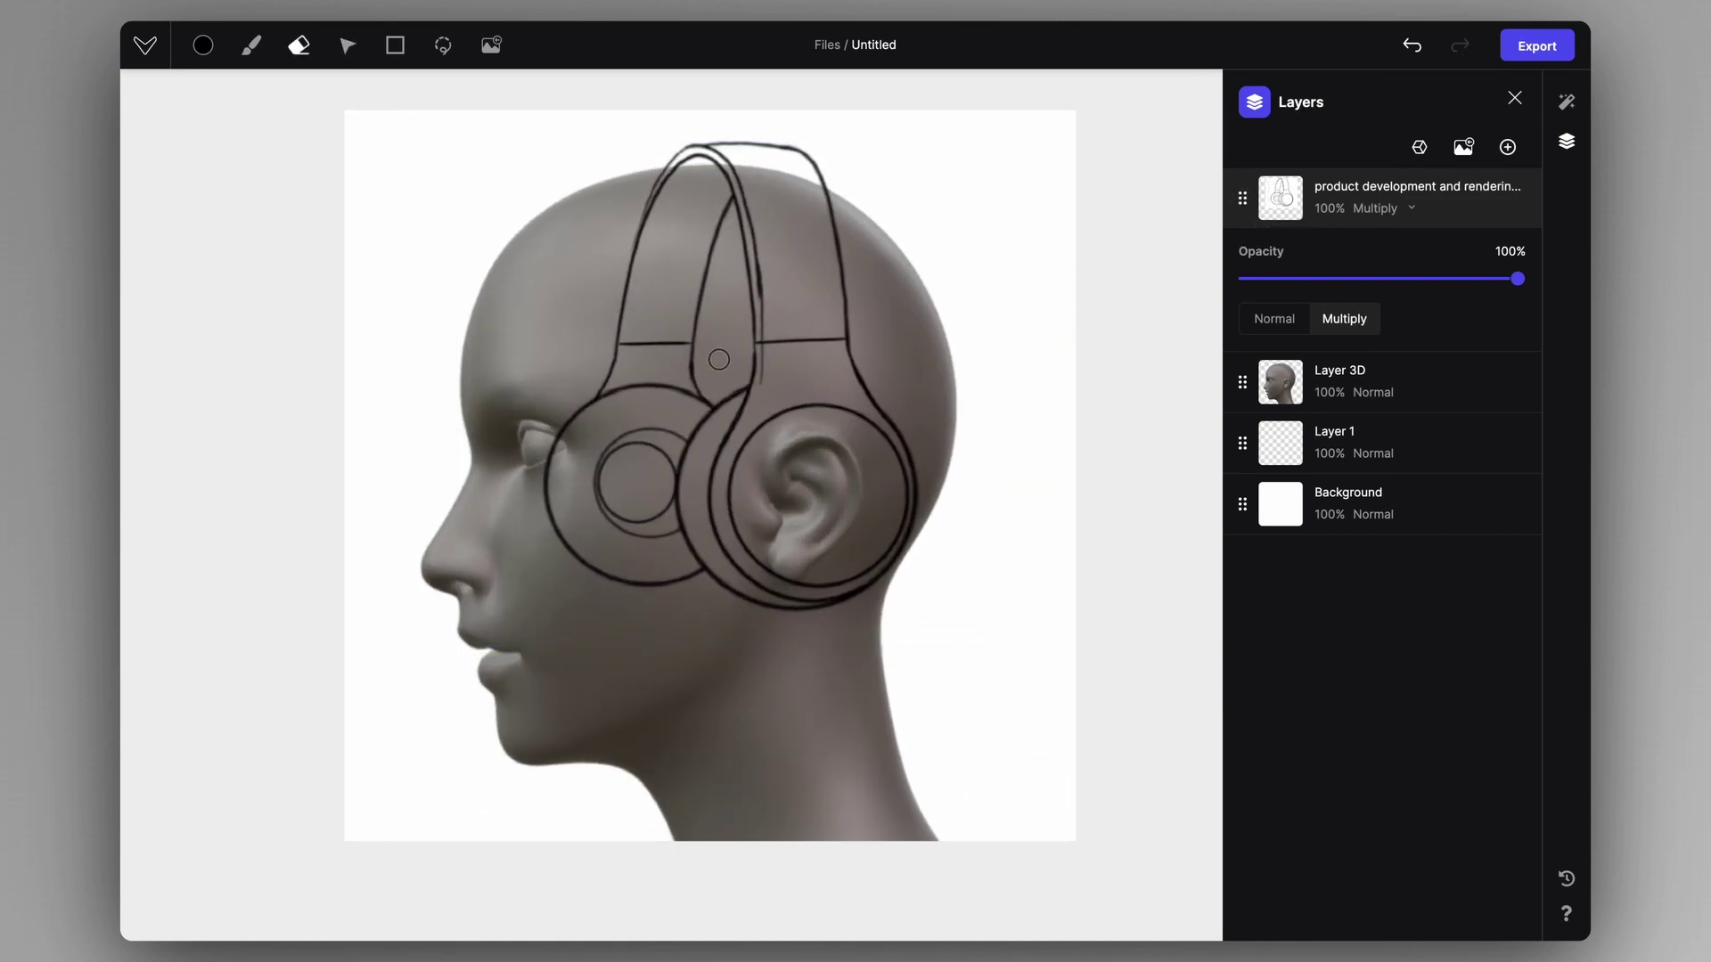
pyautogui.scroll(3, 675, 400)
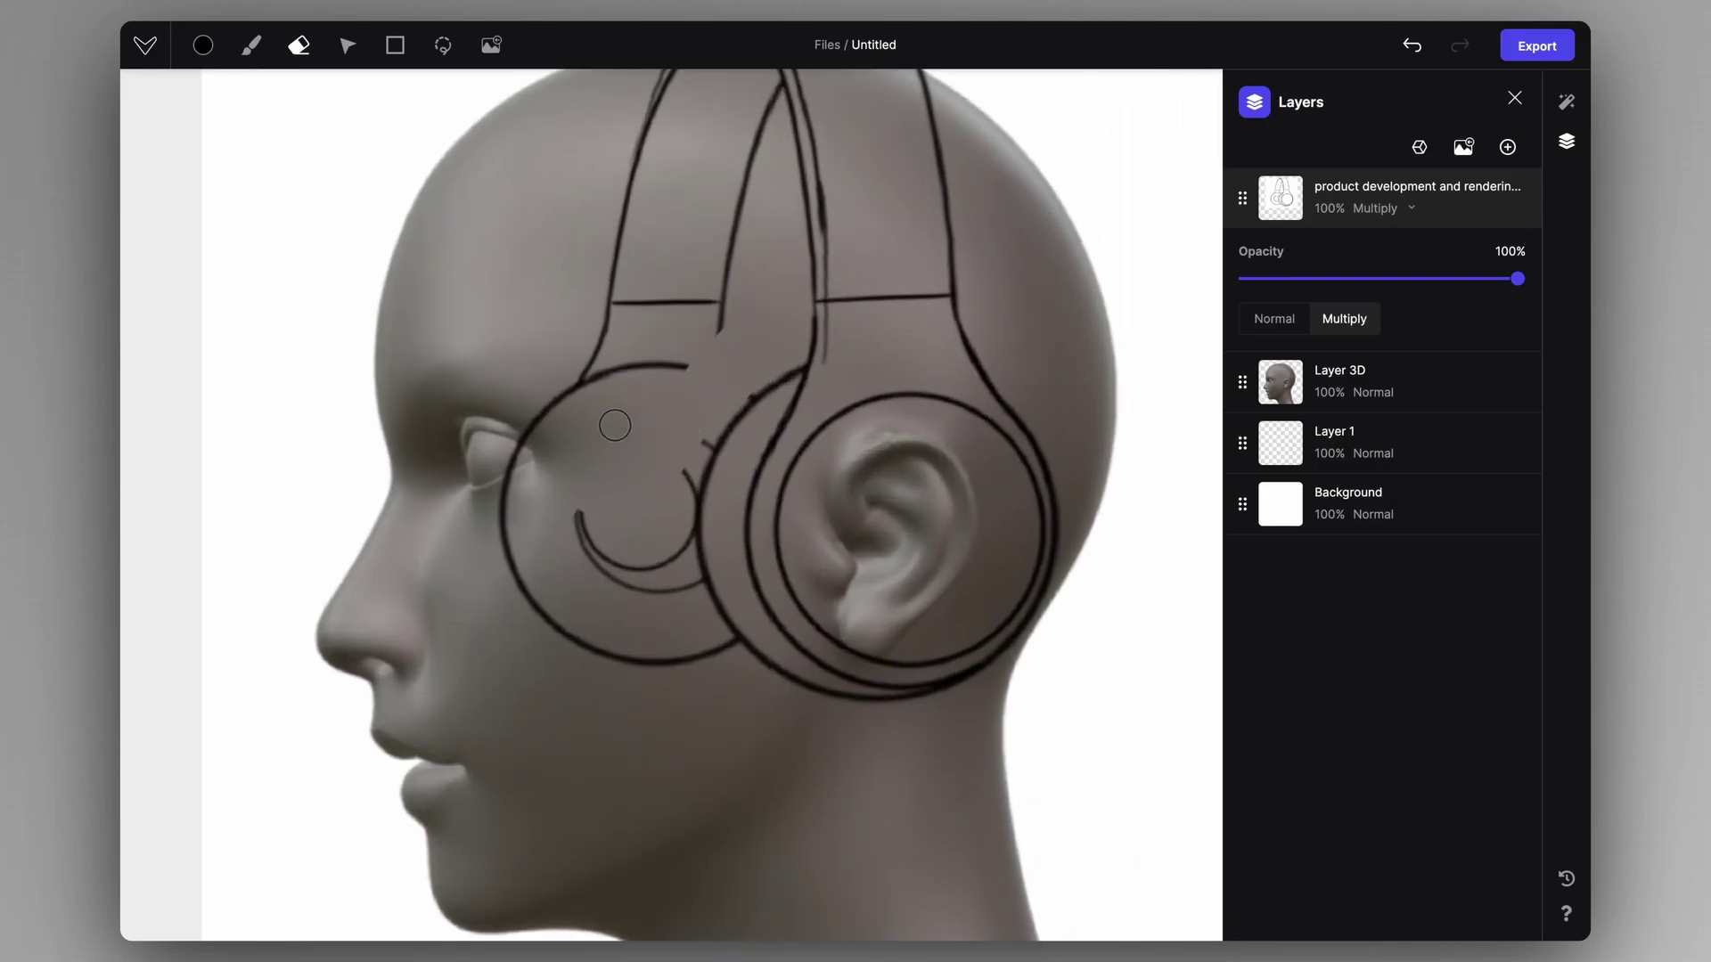
pyautogui.scroll(-3, 633, 567)
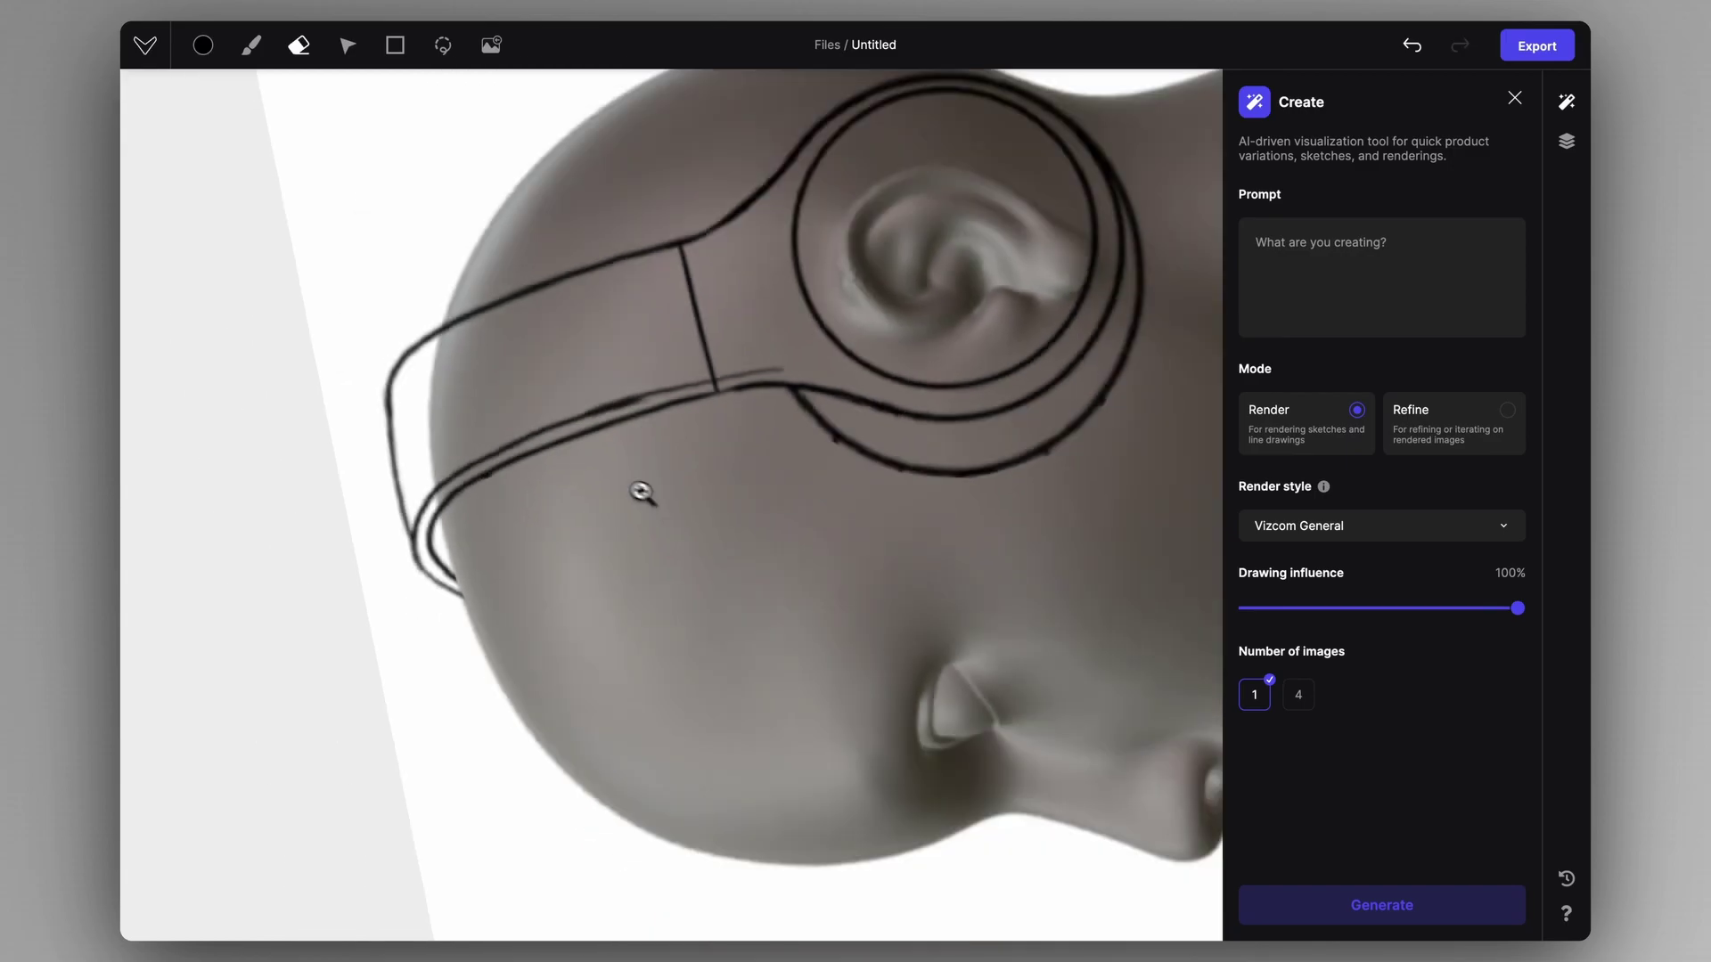
# - On the 3D head layer, erase the head area inside the headband and ear cup outlines so the headphones appear solid white
pyautogui.moveTo(642, 489)
pyautogui.mouseDown()
pyautogui.moveTo(749, 657)
pyautogui.moveTo(773, 597)
pyautogui.moveTo(710, 566)
pyautogui.moveTo(840, 420)
pyautogui.moveTo(817, 421)
pyautogui.moveTo(811, 340)
pyautogui.moveTo(1122, 195)
pyautogui.mouseUp()
pyautogui.click(1566, 145)
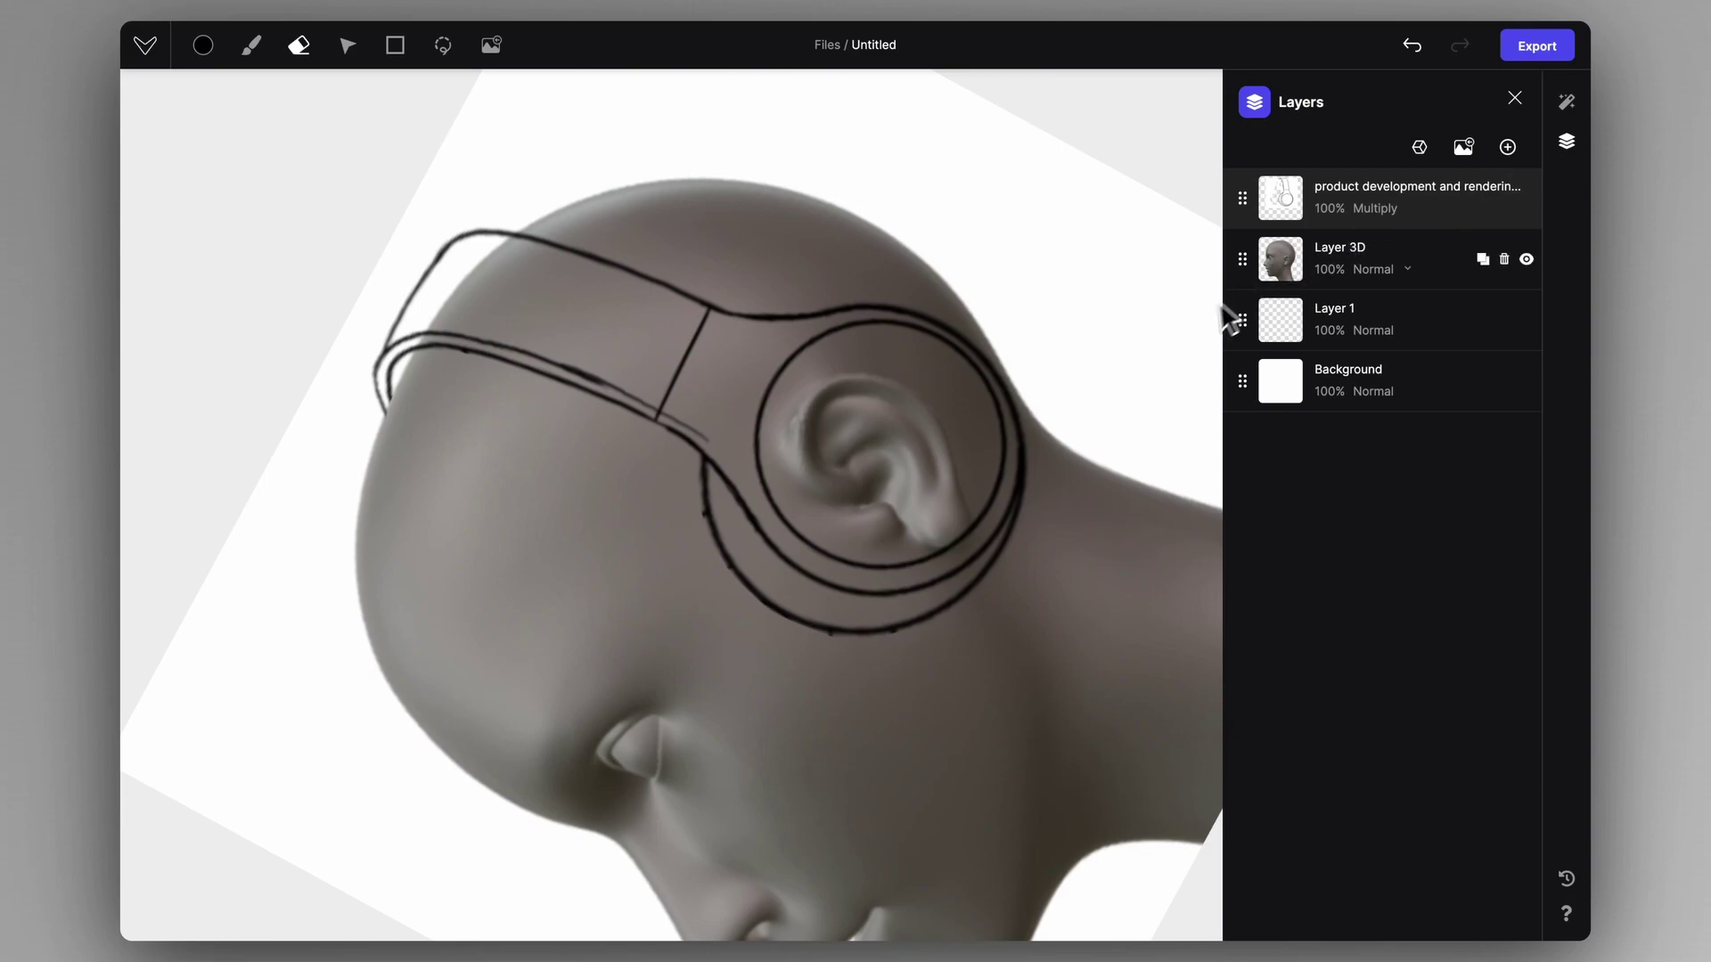
pyautogui.click(1234, 277)
pyautogui.moveTo(535, 327)
pyautogui.mouseDown()
pyautogui.moveTo(457, 446)
pyautogui.moveTo(489, 451)
pyautogui.mouseUp()
pyautogui.moveTo(386, 484); pyautogui.dragTo(506, 430)
pyautogui.moveTo(459, 485); pyautogui.dragTo(636, 392)
pyautogui.moveTo(496, 446); pyautogui.dragTo(824, 347)
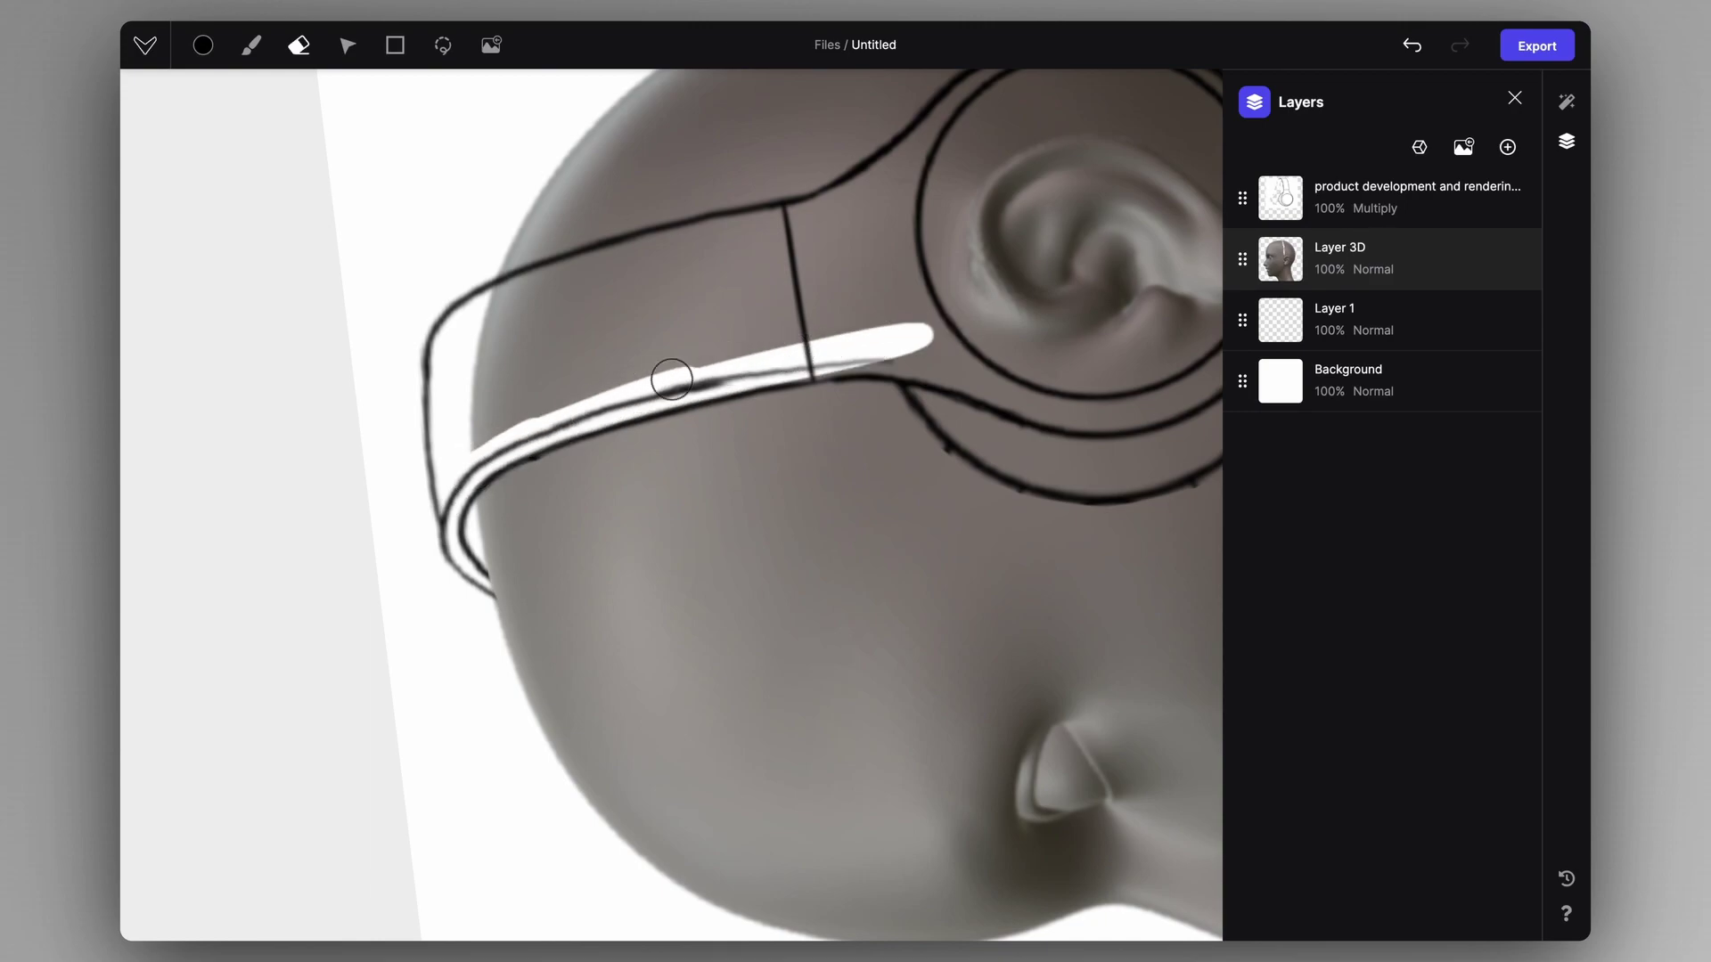
pyautogui.moveTo(651, 386)
pyautogui.mouseDown()
pyautogui.moveTo(953, 291)
pyautogui.moveTo(581, 377)
pyautogui.moveTo(467, 442)
pyautogui.moveTo(709, 329)
pyautogui.moveTo(467, 419)
pyautogui.moveTo(615, 344)
pyautogui.moveTo(539, 347)
pyautogui.moveTo(553, 331)
pyautogui.moveTo(481, 344)
pyautogui.moveTo(550, 306)
pyautogui.moveTo(469, 316)
pyautogui.moveTo(612, 272)
pyautogui.moveTo(540, 289)
pyautogui.moveTo(762, 287)
pyautogui.mouseUp()
pyautogui.moveTo(548, 351)
pyautogui.mouseDown()
pyautogui.moveTo(991, 263)
pyautogui.moveTo(745, 275)
pyautogui.moveTo(922, 240)
pyautogui.mouseUp()
pyautogui.moveTo(923, 243)
pyautogui.mouseDown()
pyautogui.moveTo(981, 363)
pyautogui.moveTo(413, 569)
pyautogui.moveTo(459, 666)
pyautogui.mouseUp()
pyautogui.moveTo(624, 645); pyautogui.dragTo(805, 558)
pyautogui.moveTo(787, 645)
pyautogui.mouseDown()
pyautogui.moveTo(655, 509)
pyautogui.moveTo(647, 686)
pyautogui.moveTo(753, 632)
pyautogui.moveTo(649, 490)
pyautogui.moveTo(548, 635)
pyautogui.moveTo(695, 667)
pyautogui.moveTo(774, 596)
pyautogui.moveTo(680, 634)
pyautogui.mouseUp()
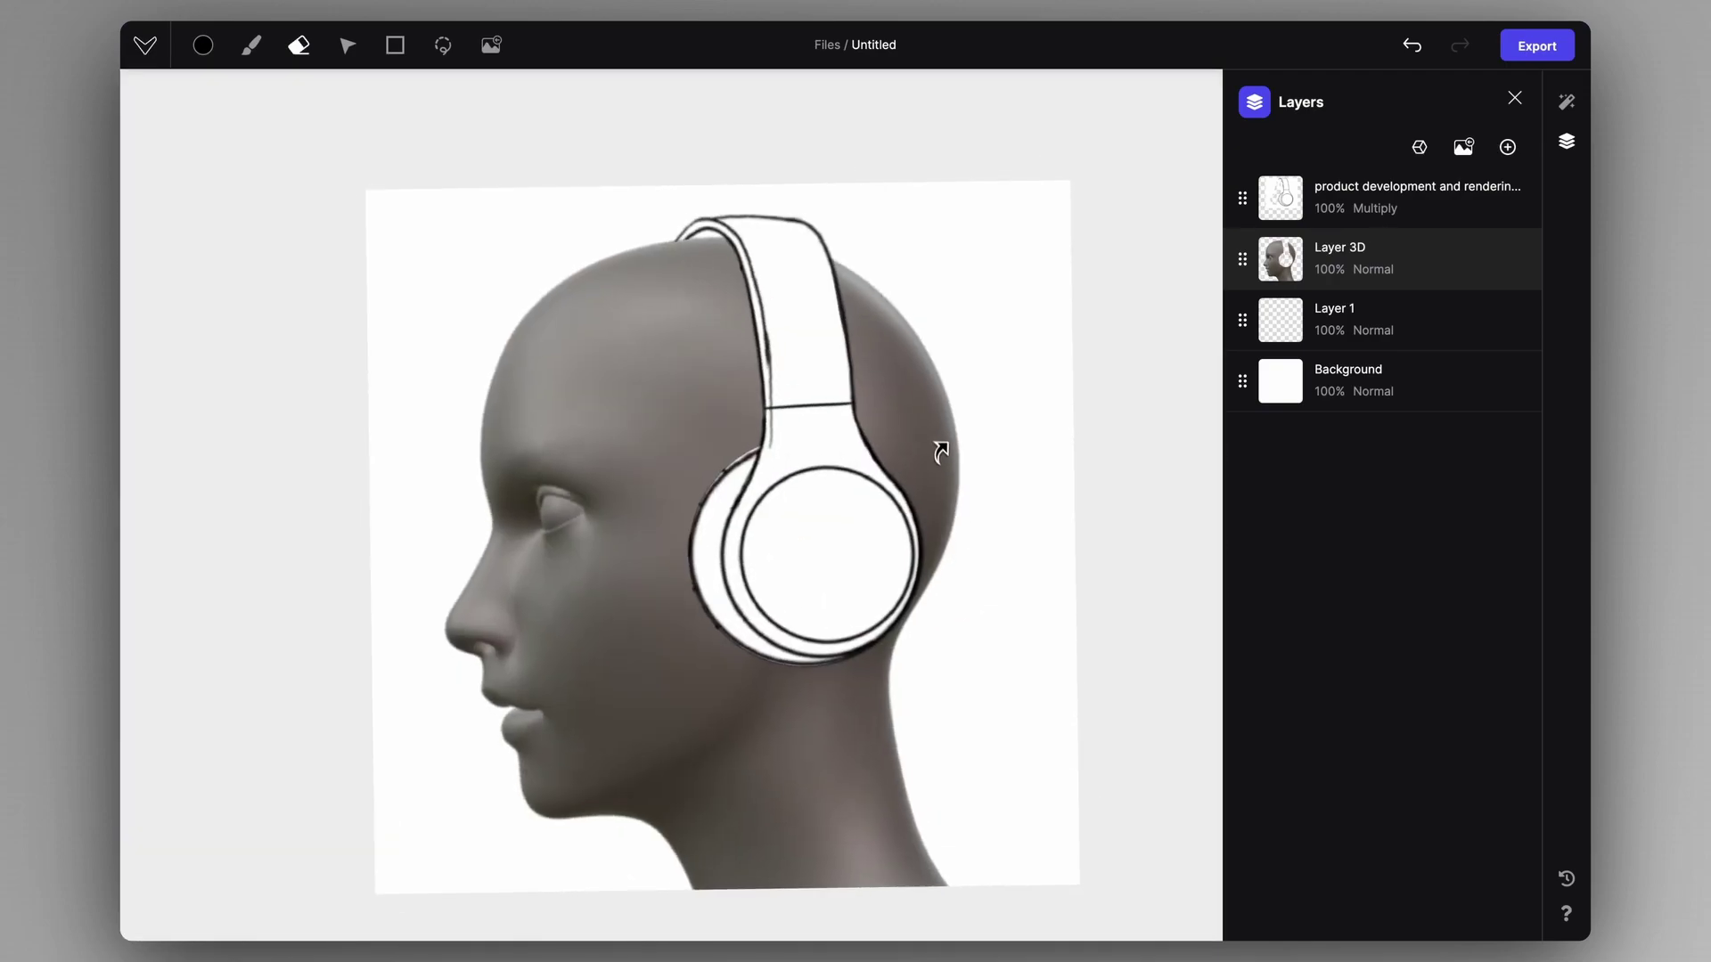
pyautogui.moveTo(939, 450); pyautogui.dragTo(885, 470)
pyautogui.scroll(5, 832, 489)
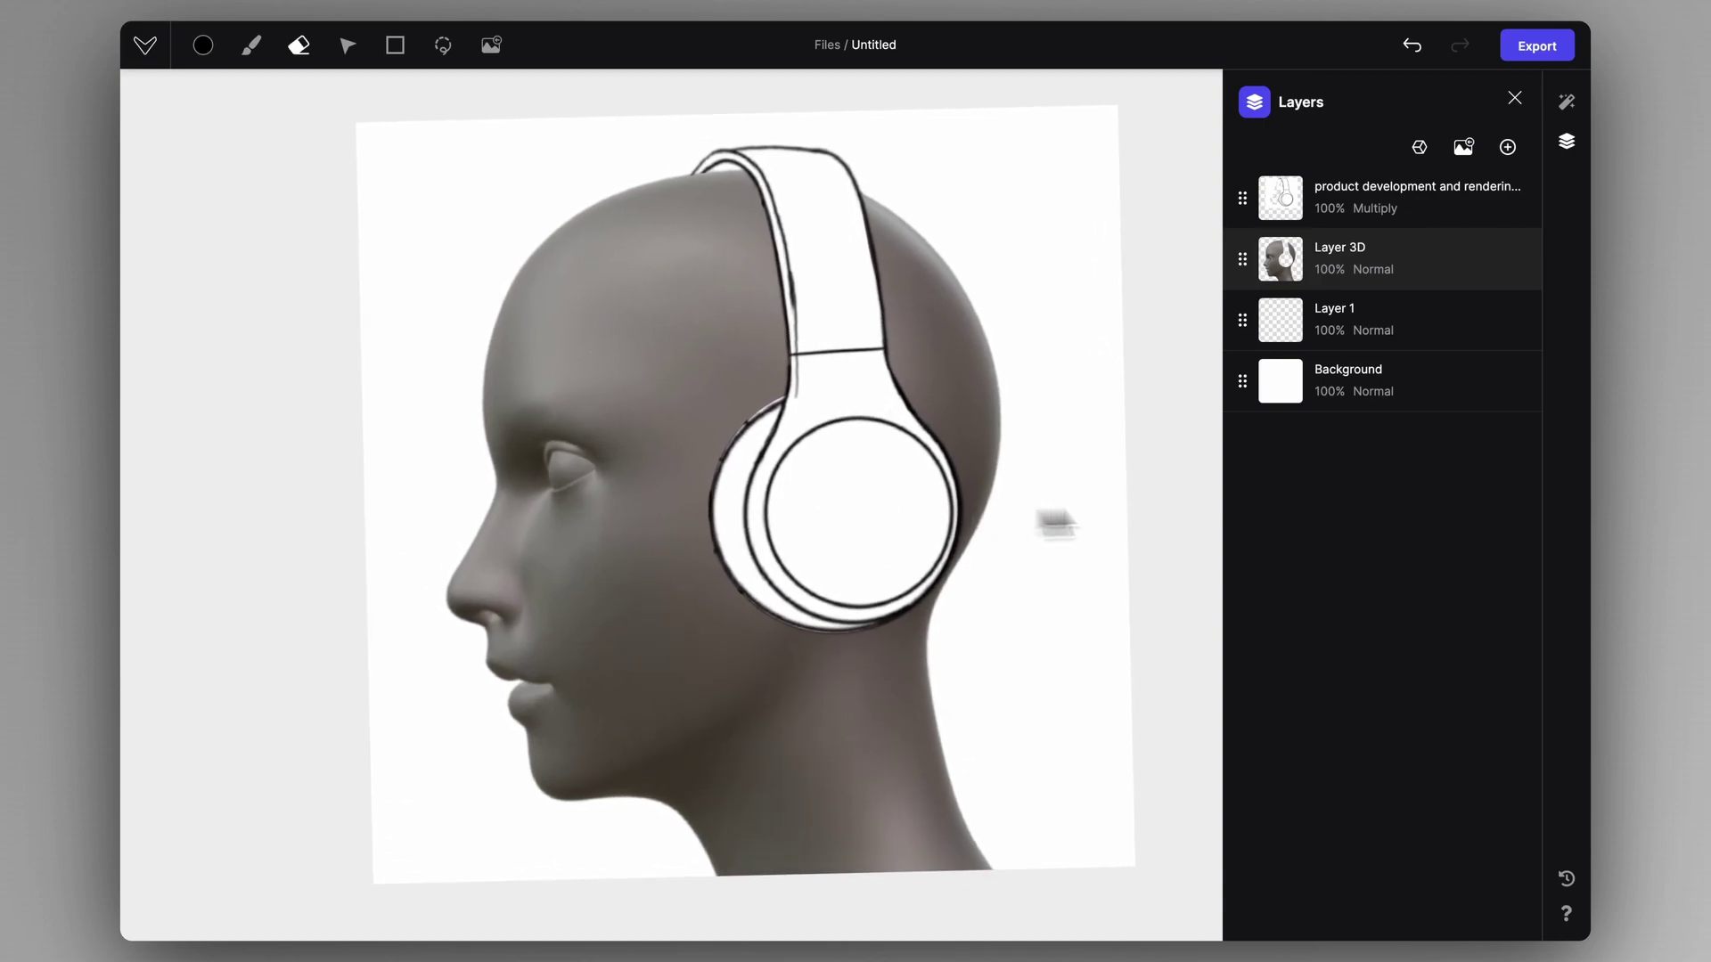
# - Try a render with the prompt "woman with long hair is wearing an olive colored headphone concept" at 80% drawing influence, then discard it
pyautogui.click(1565, 104)
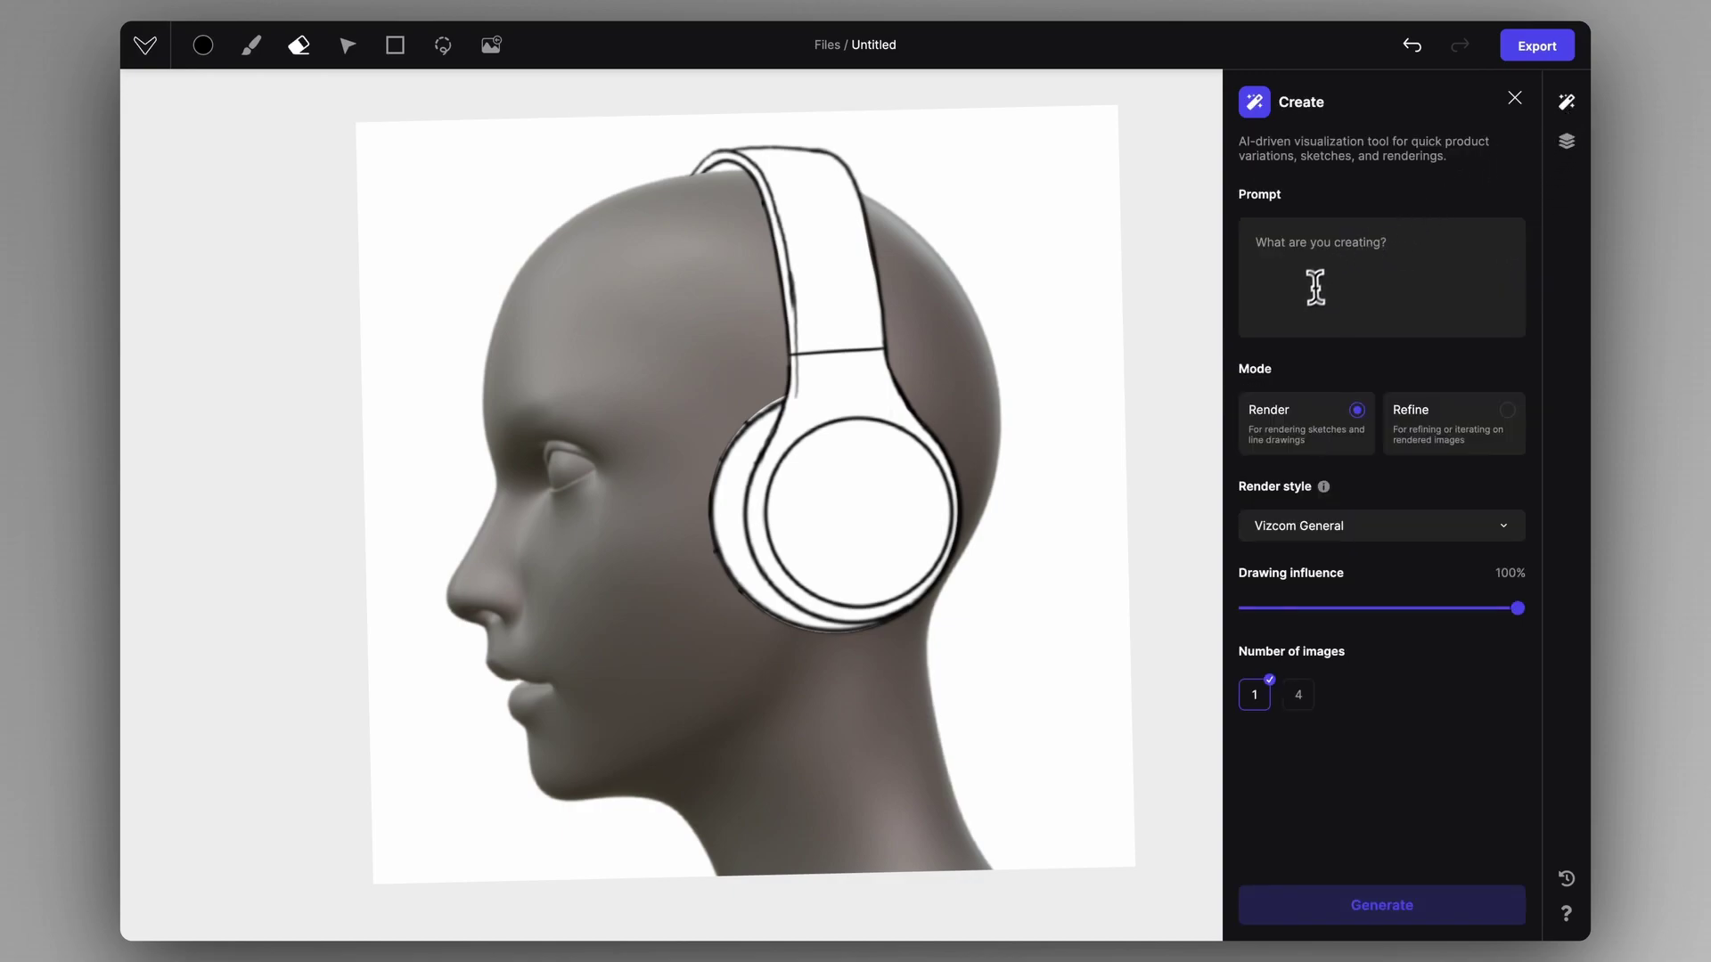
pyautogui.click(1329, 252)
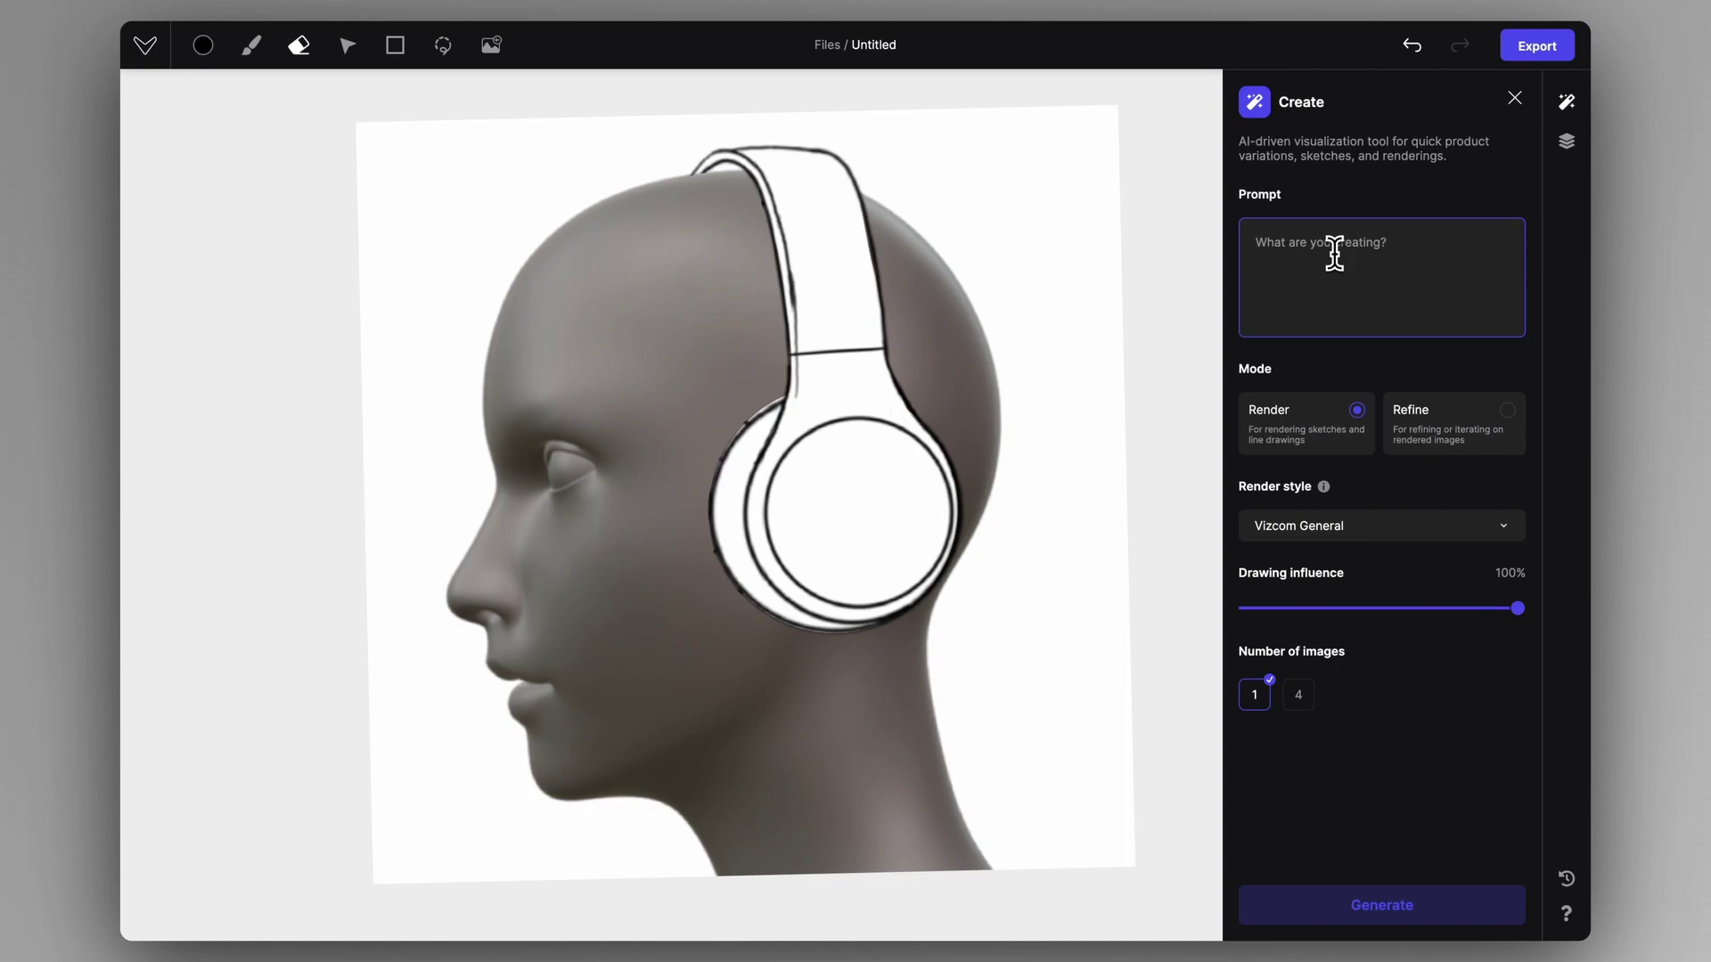
pyautogui.write('wom')
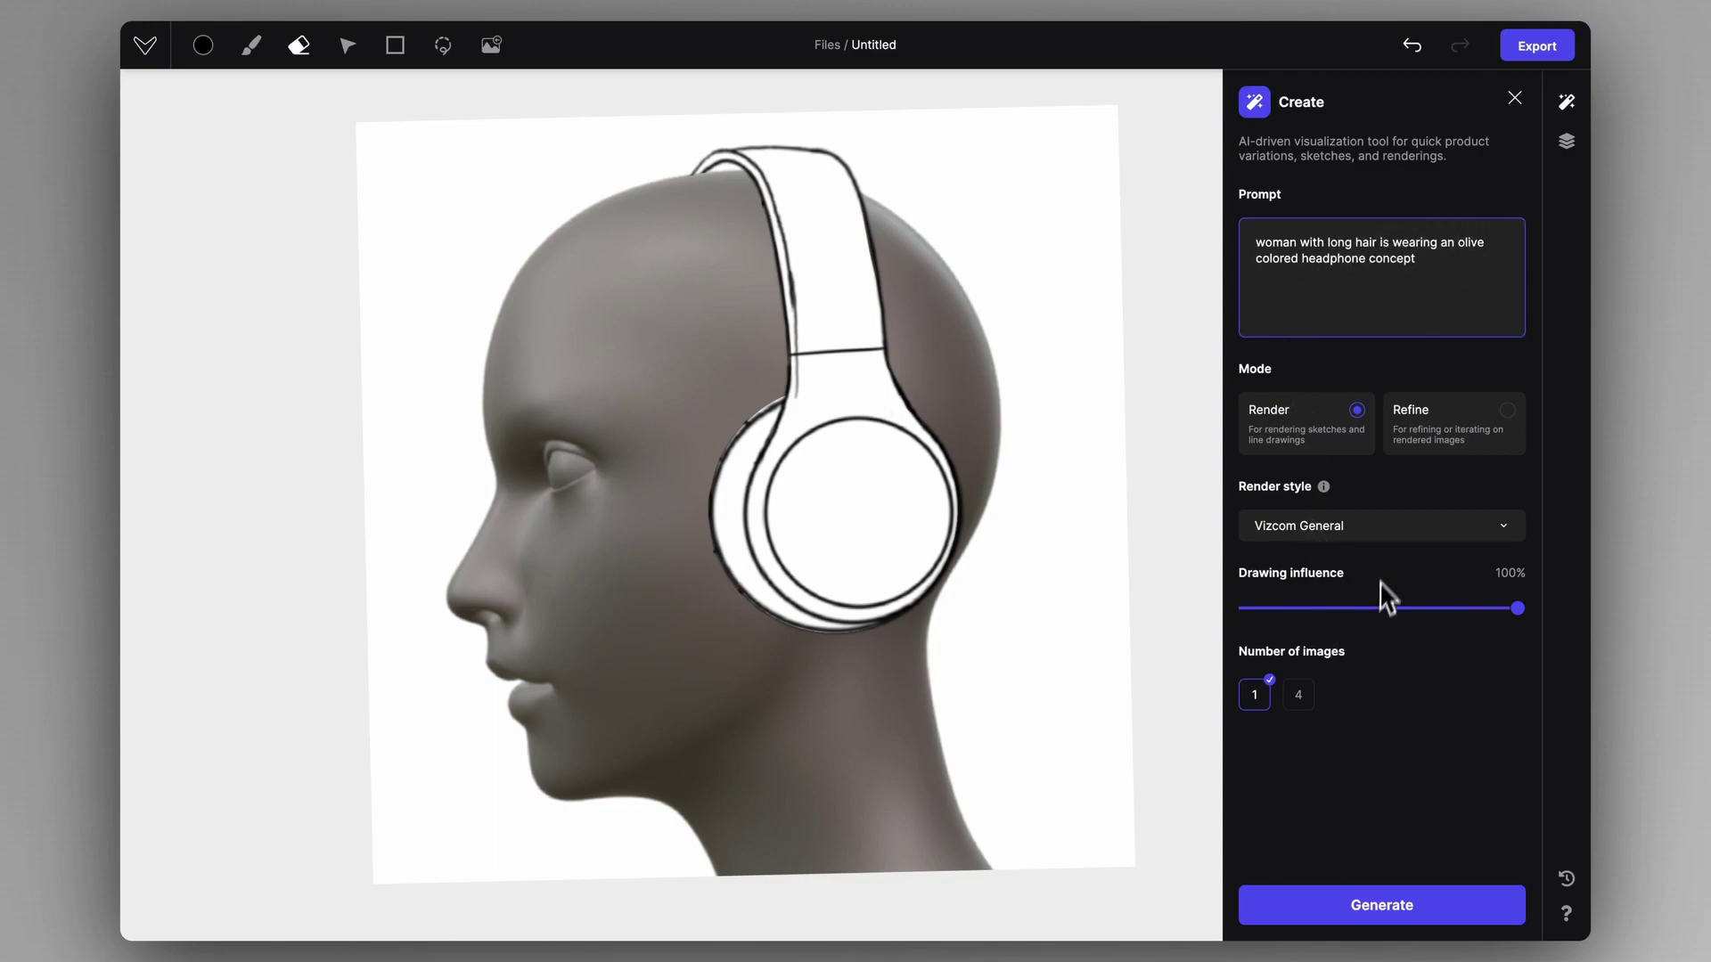
pyautogui.moveTo(1423, 609); pyautogui.dragTo(1458, 614)
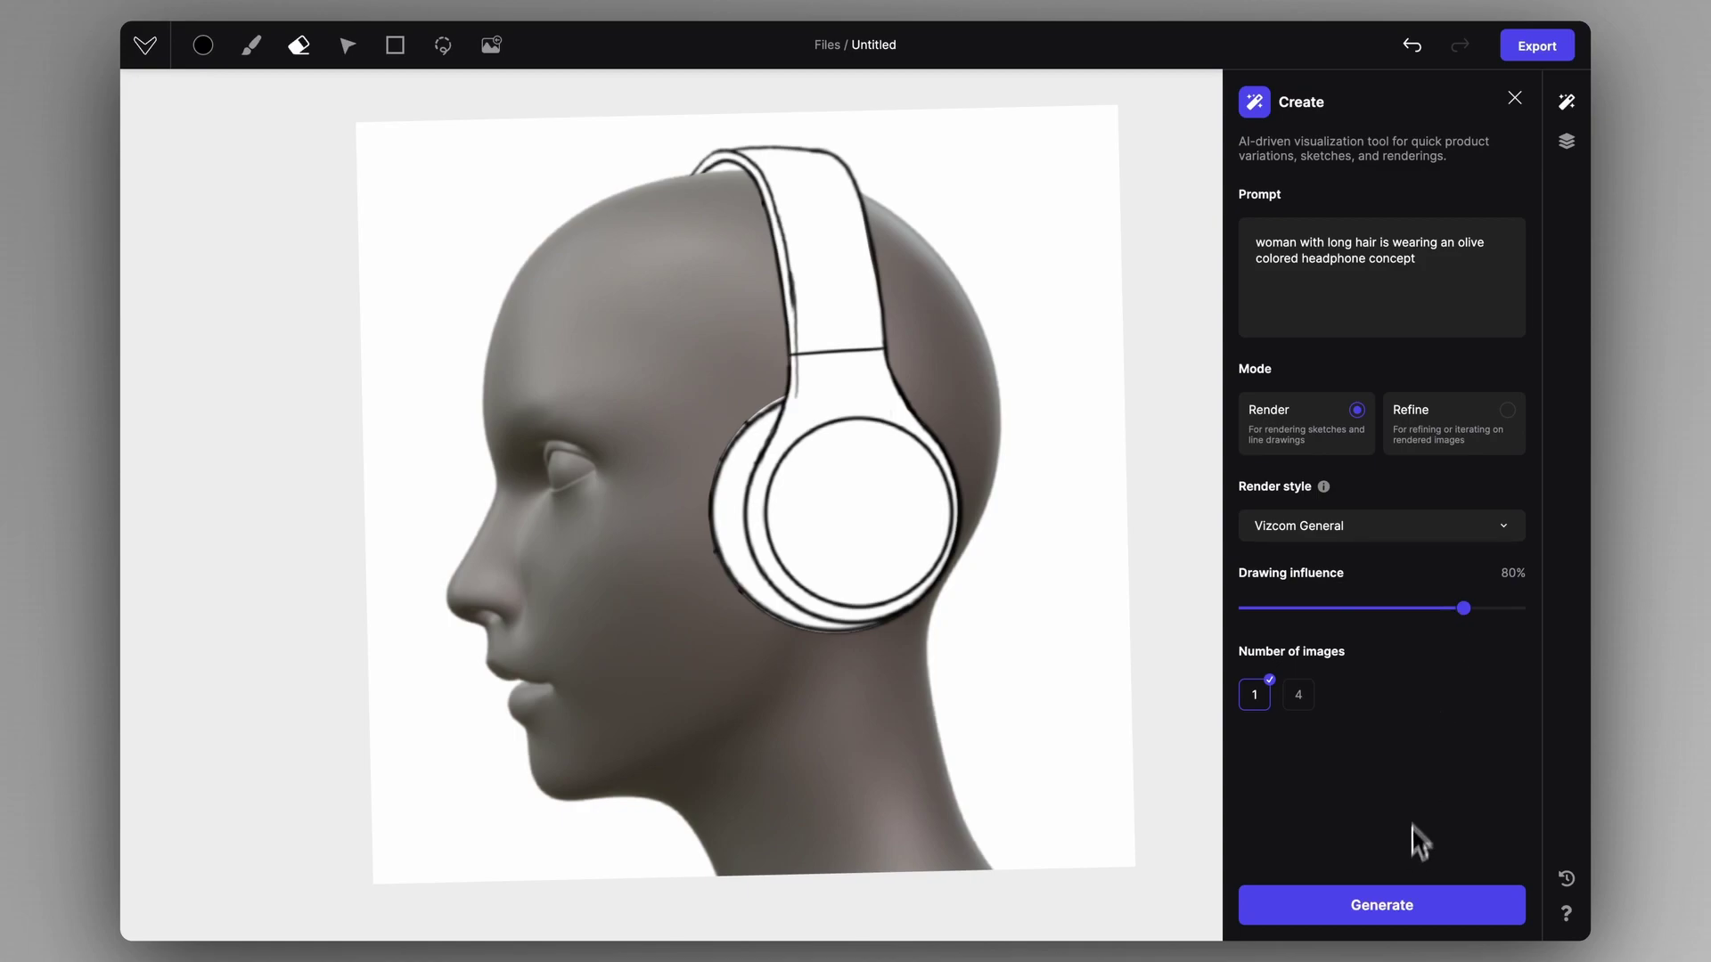
pyautogui.click(1410, 905)
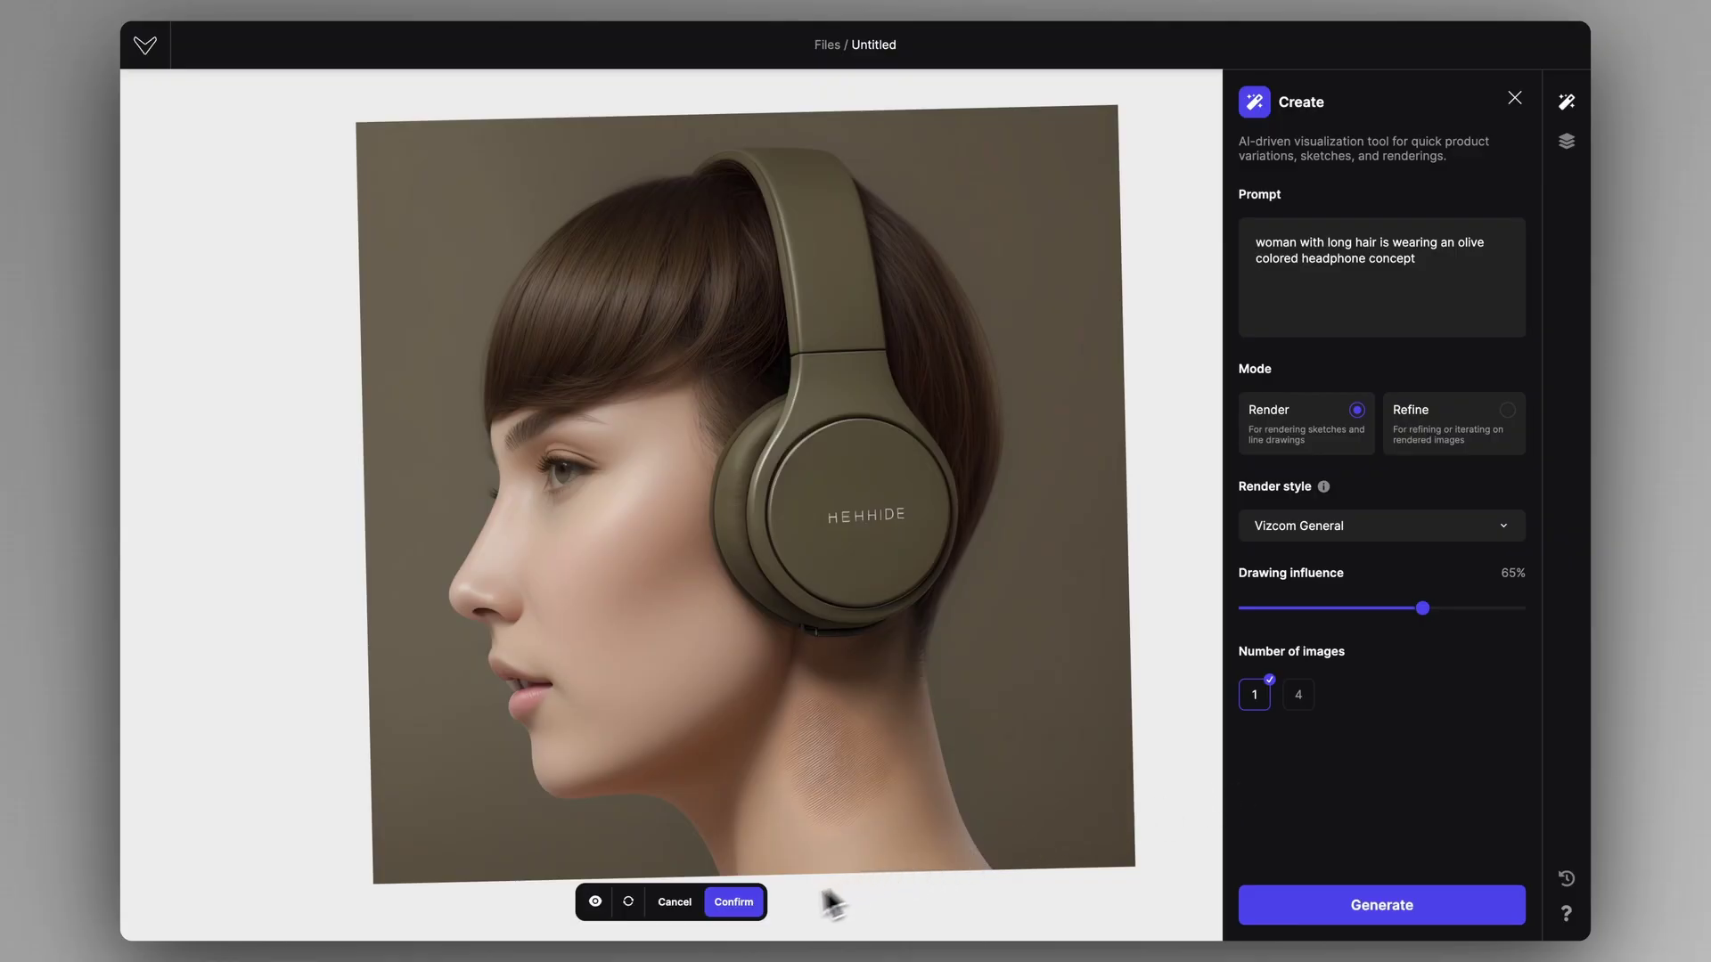
pyautogui.click(672, 911)
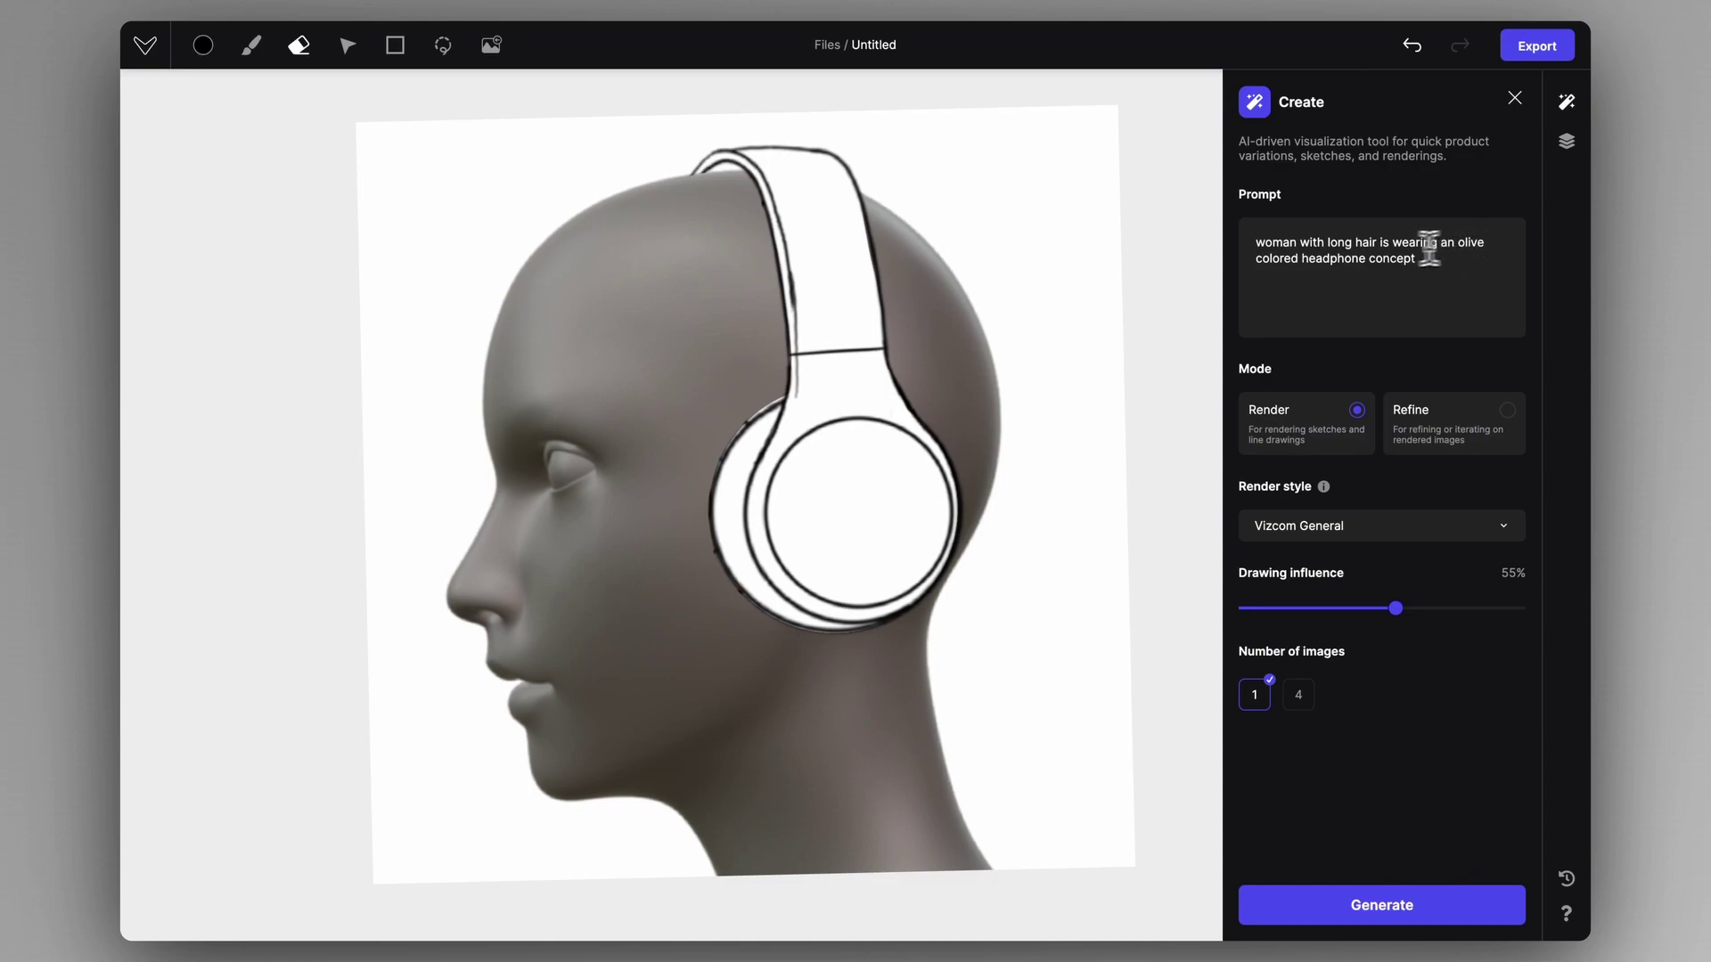
# - Render with the prompt "woman, with long hair is wearing an olive colored, fabric headphone, dark scene" at 60% drawing influence and keep the result
pyautogui.click(1300, 264)
pyautogui.click(1416, 901)
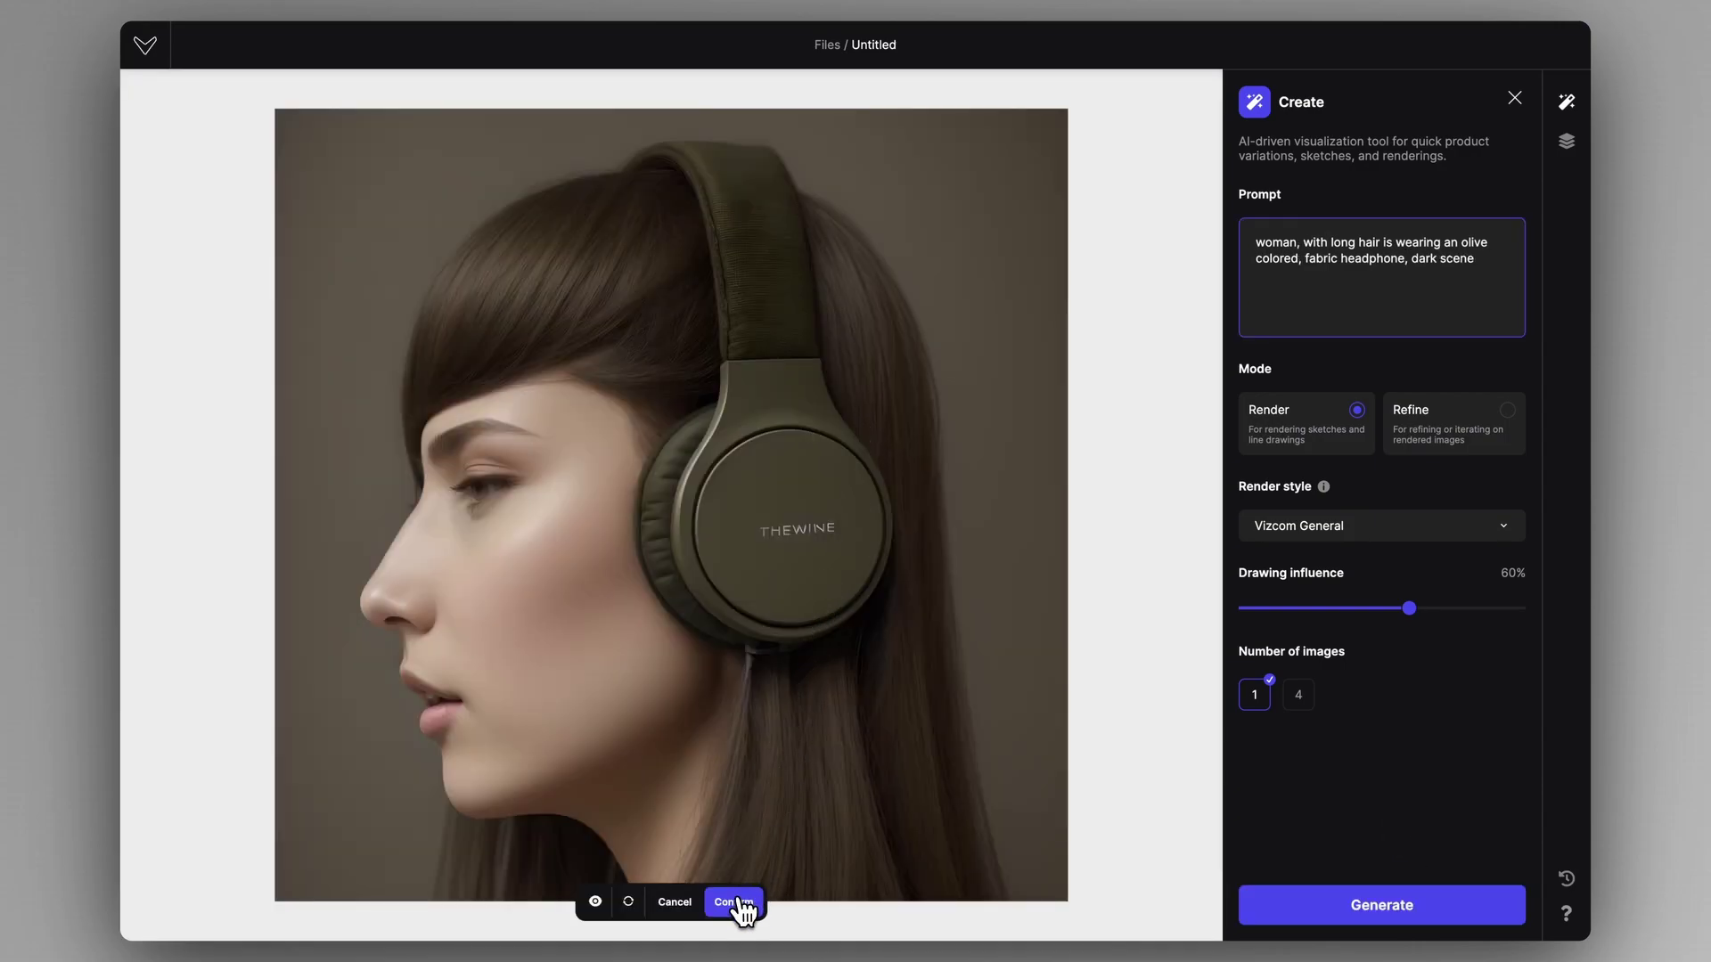
pyautogui.click(740, 901)
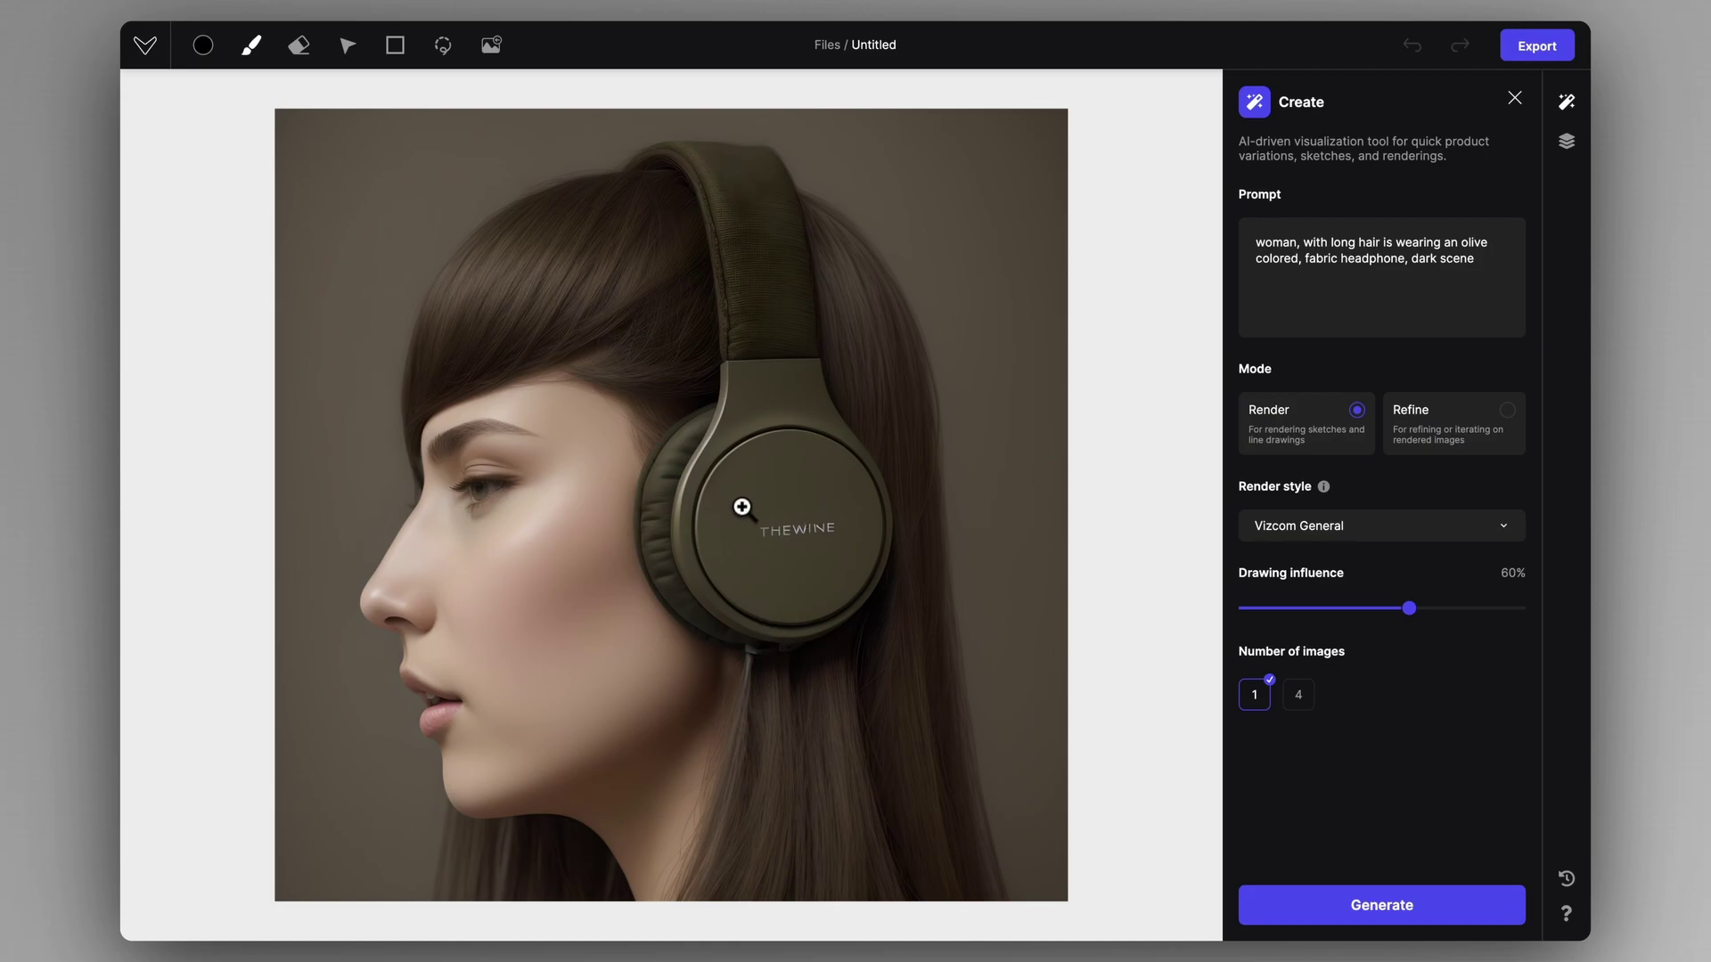
# - Examine the rendered ear cup, headband and hair of the woman closely from several zoom levels
pyautogui.moveTo(745, 508)
pyautogui.mouseDown()
pyautogui.moveTo(603, 523)
pyautogui.moveTo(780, 510)
pyautogui.moveTo(726, 498)
pyautogui.moveTo(756, 499)
pyautogui.mouseUp()
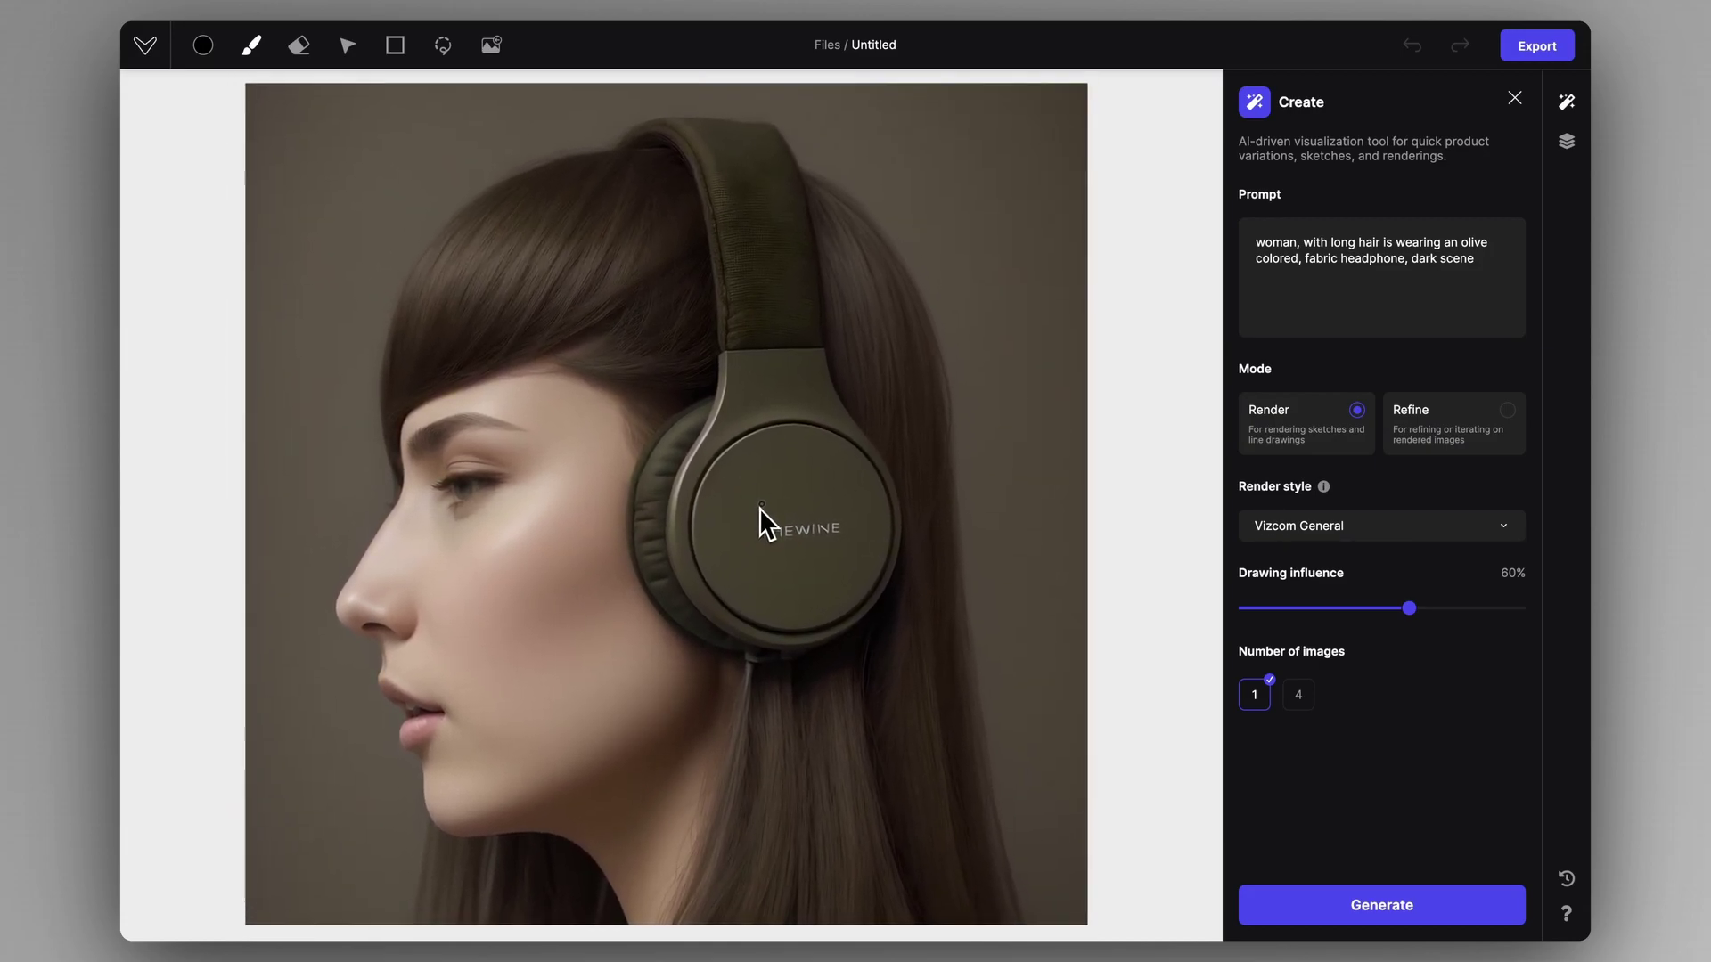
pyautogui.scroll(-2, 757, 510)
pyautogui.scroll(1, 745, 499)
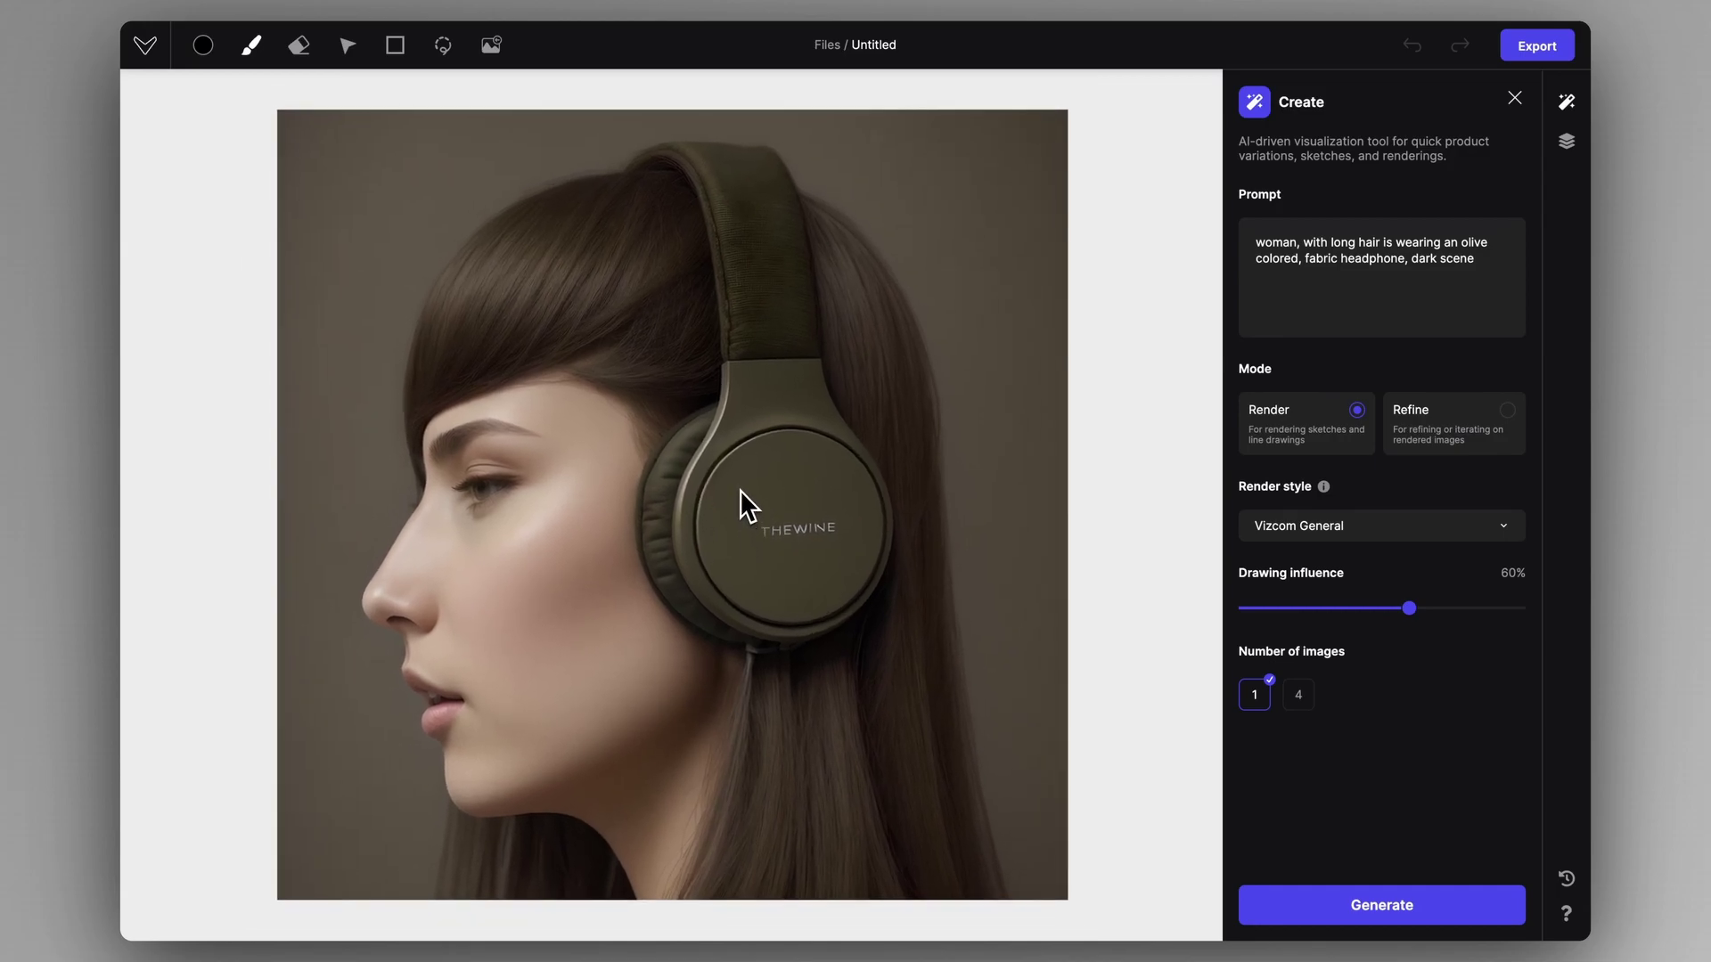
pyautogui.scroll(-2, 870, 489)
pyautogui.scroll(1, 829, 492)
pyautogui.scroll(2, 807, 218)
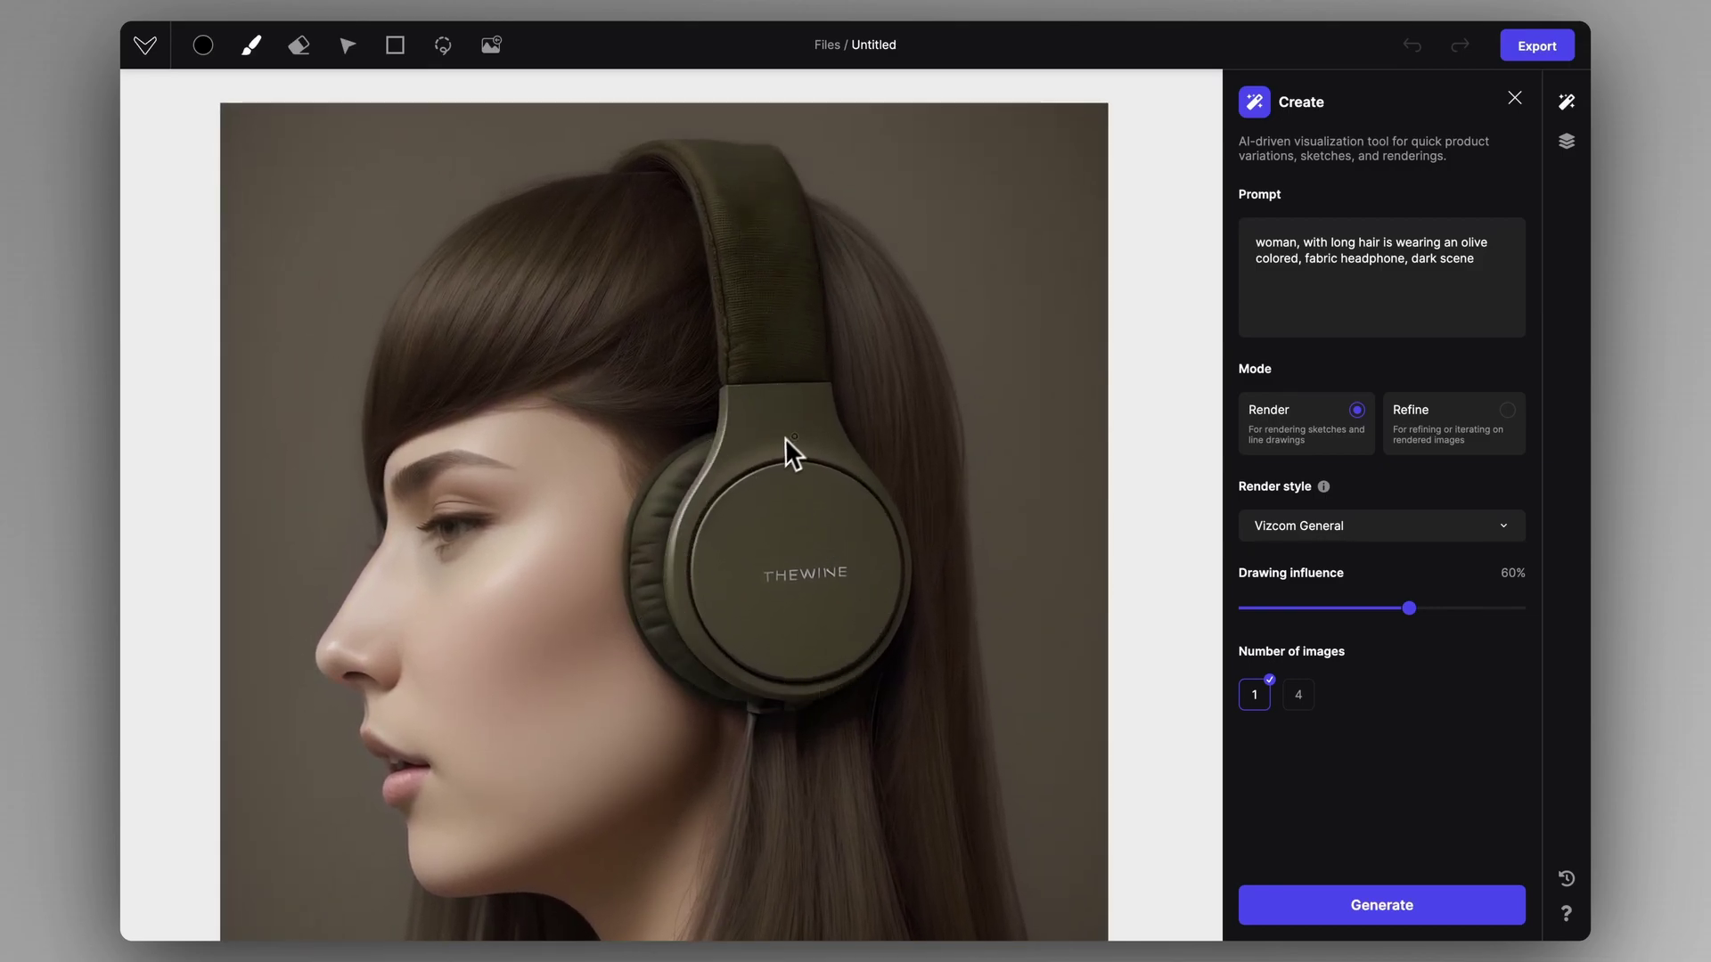
pyautogui.scroll(1, 748, 466)
pyautogui.scroll(-2, 702, 545)
pyautogui.scroll(1, 747, 505)
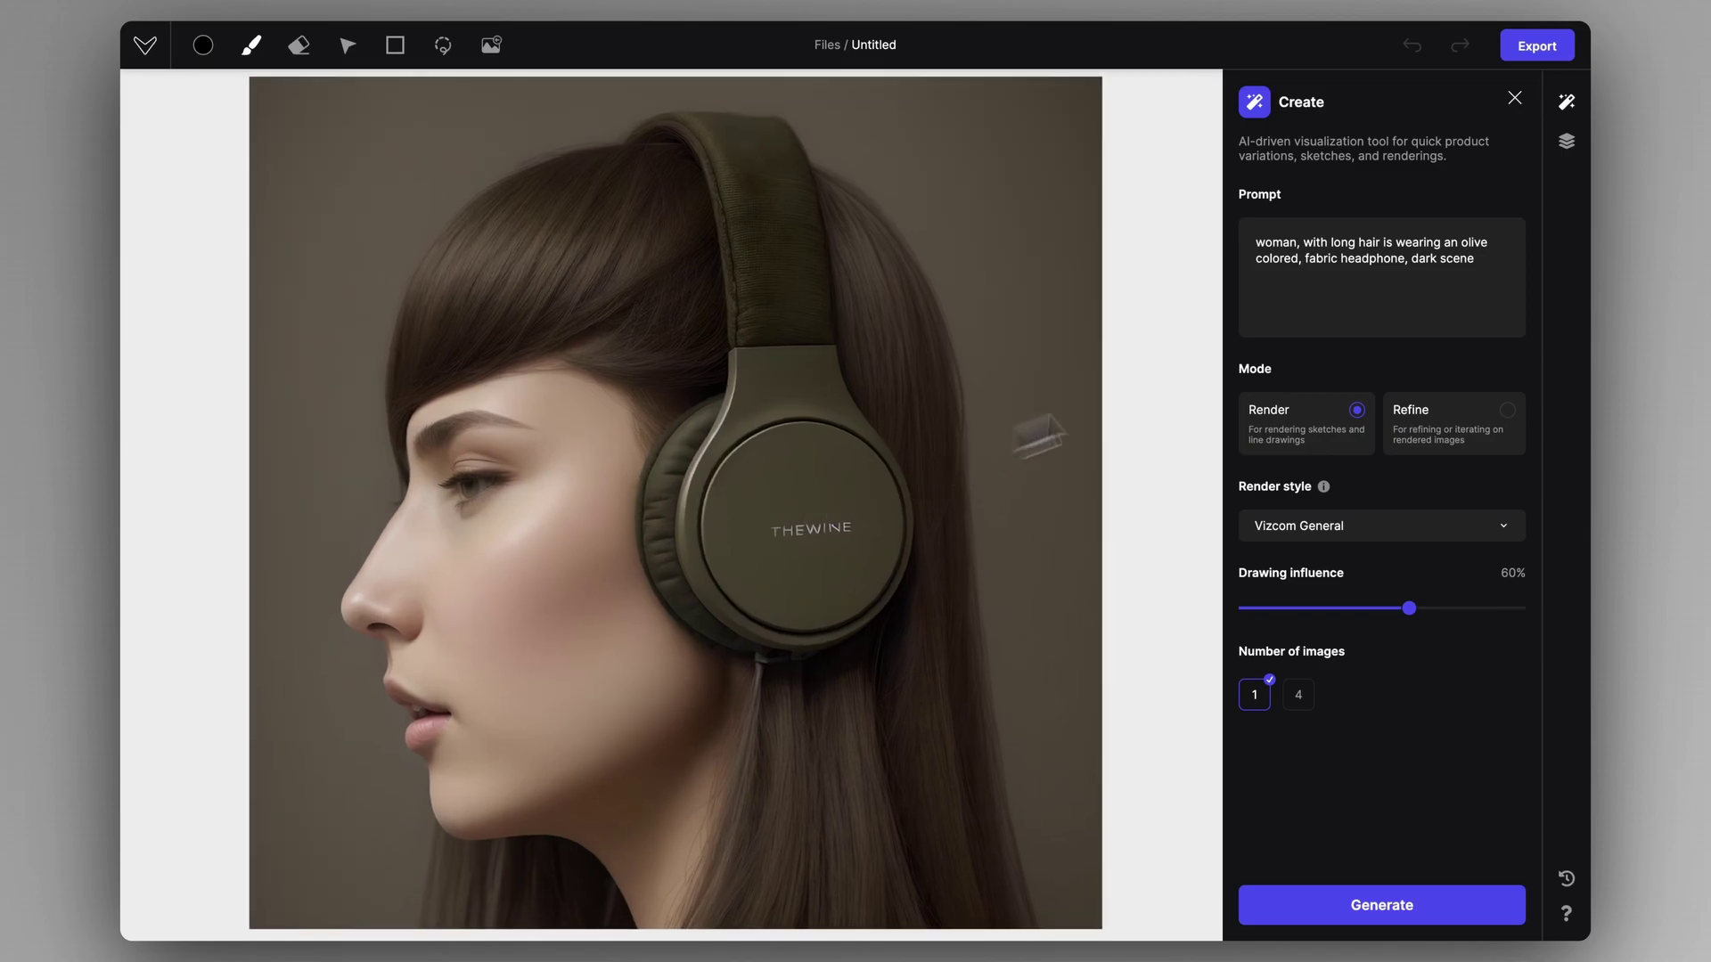
# - On a new layer above the render, draw a filled black ellipse at 100% opacity covering the ear cup's round outer disc
pyautogui.click(1566, 141)
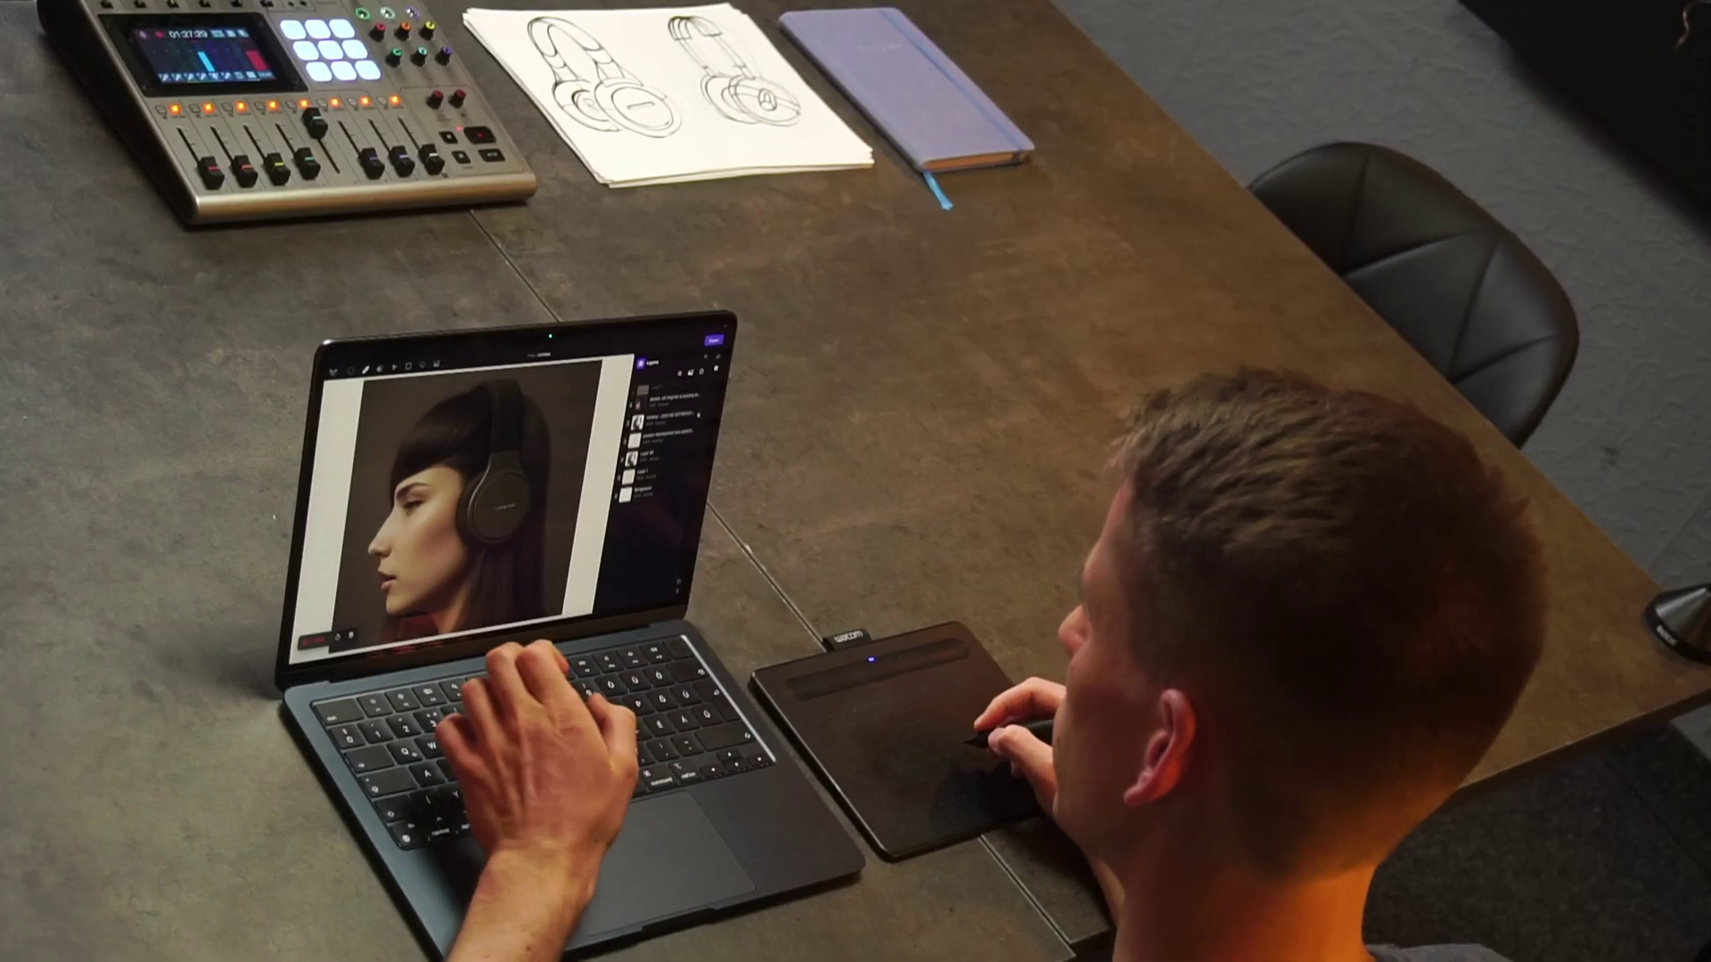
pyautogui.click(408, 366)
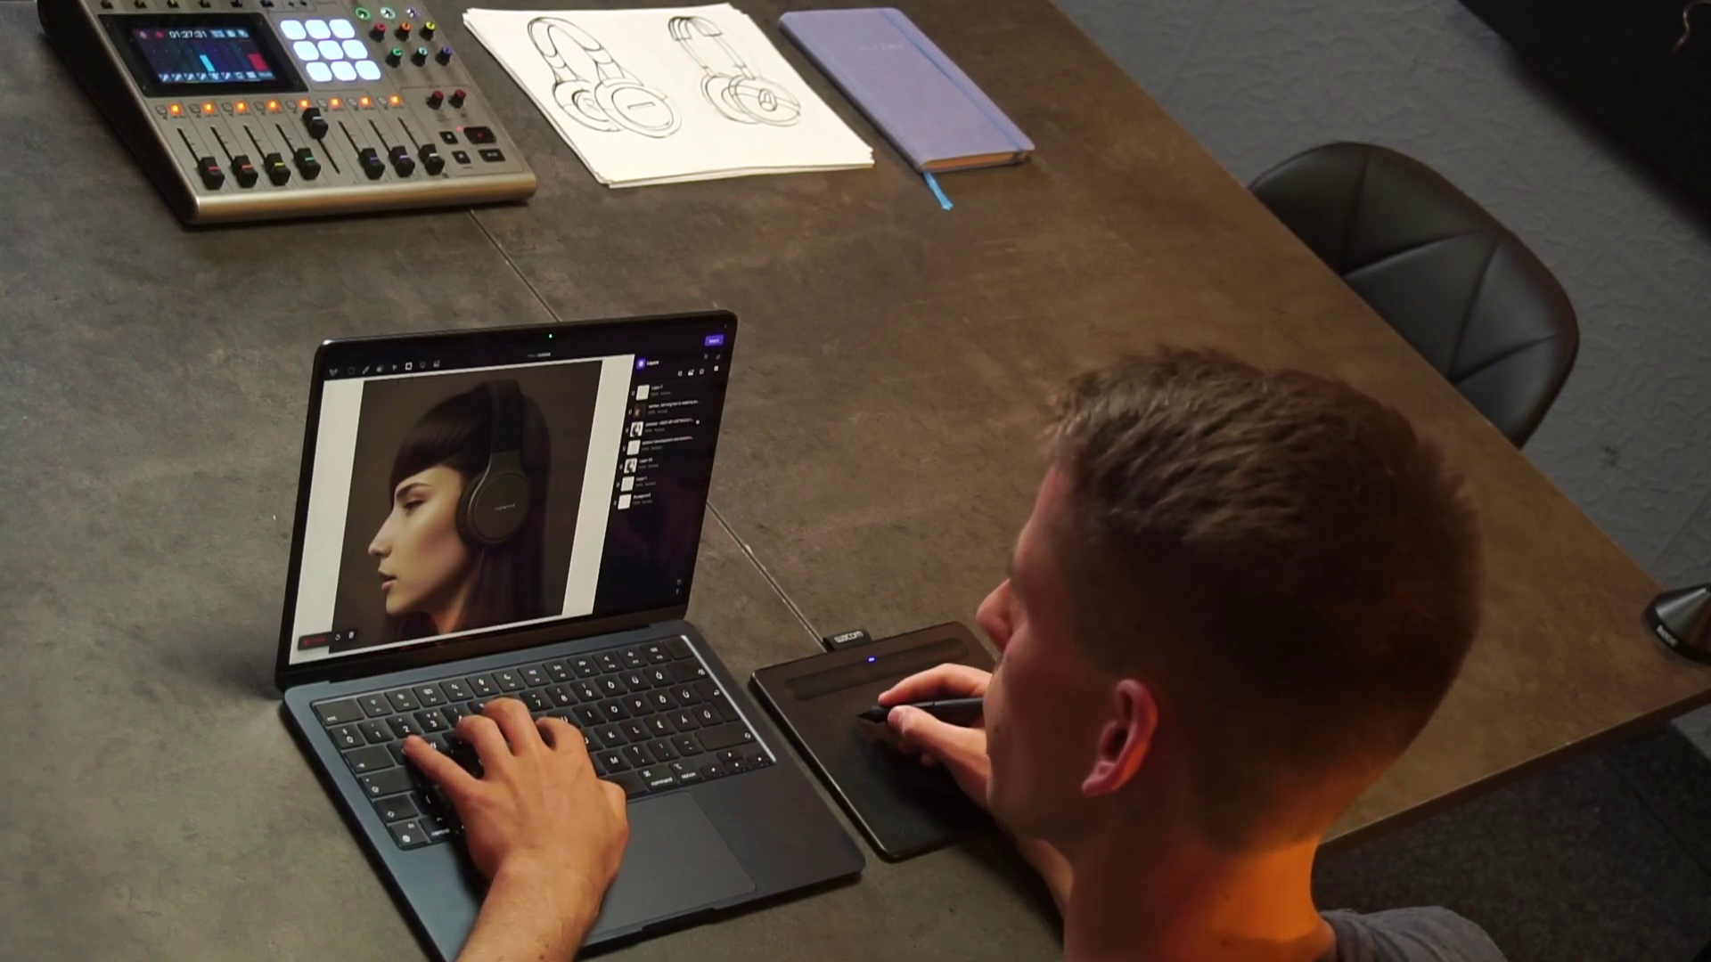
pyautogui.click(413, 394)
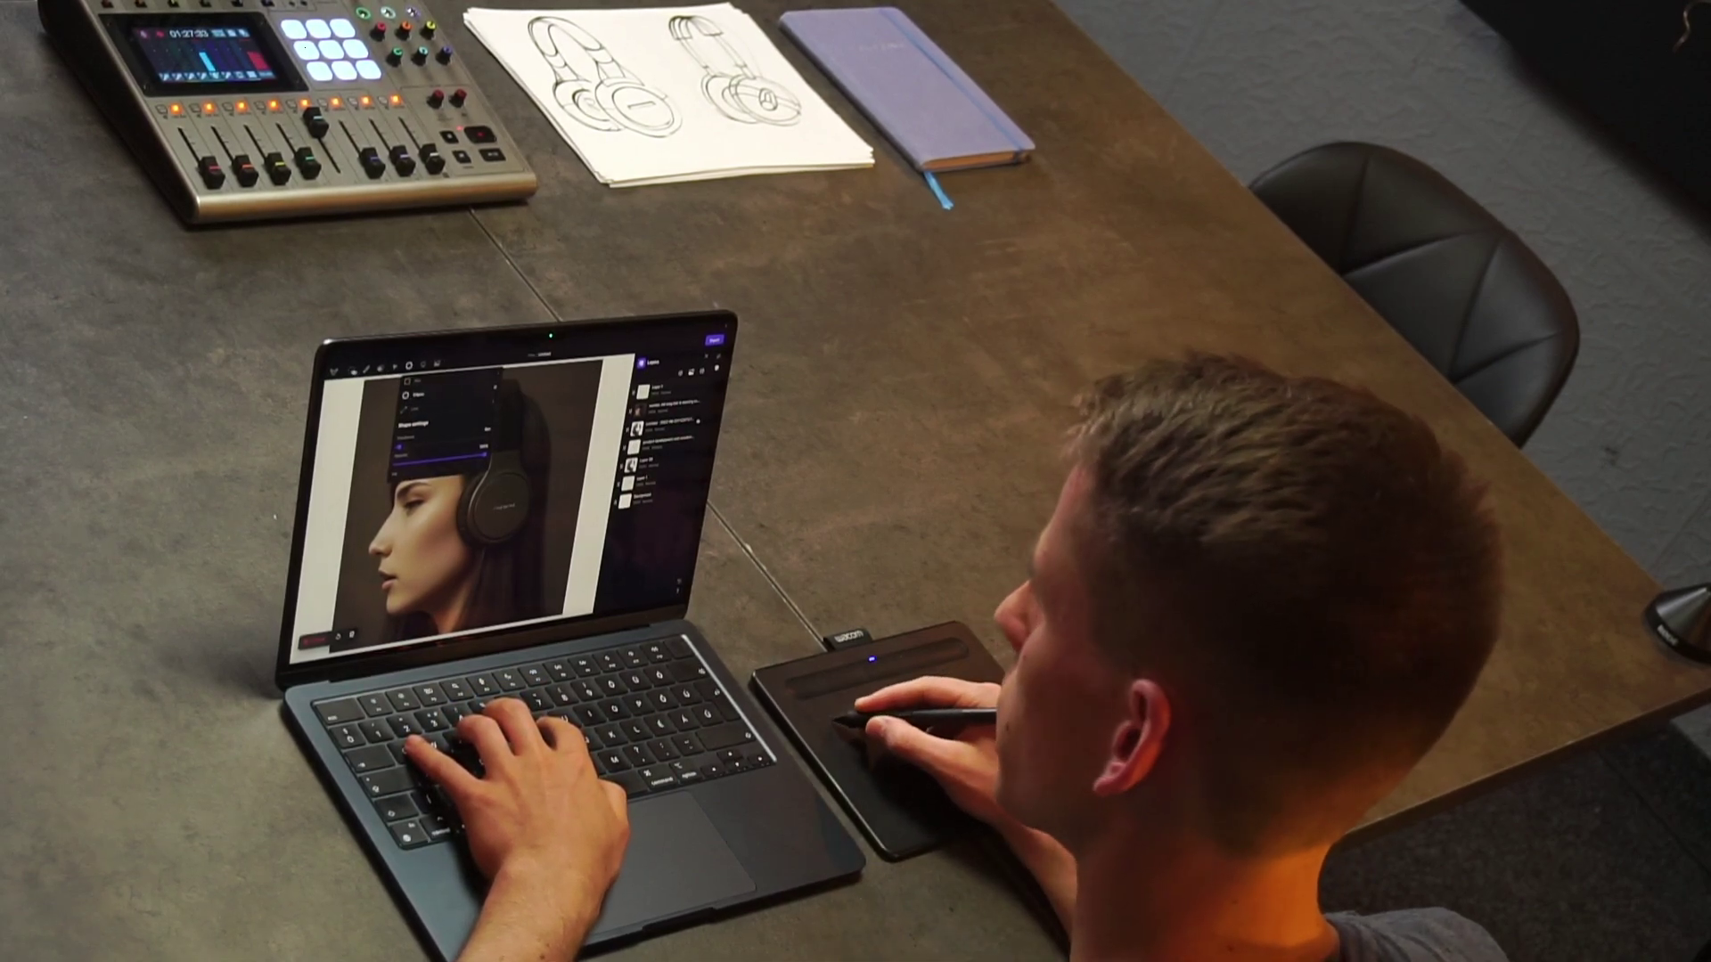
pyautogui.click(351, 370)
pyautogui.click(351, 370)
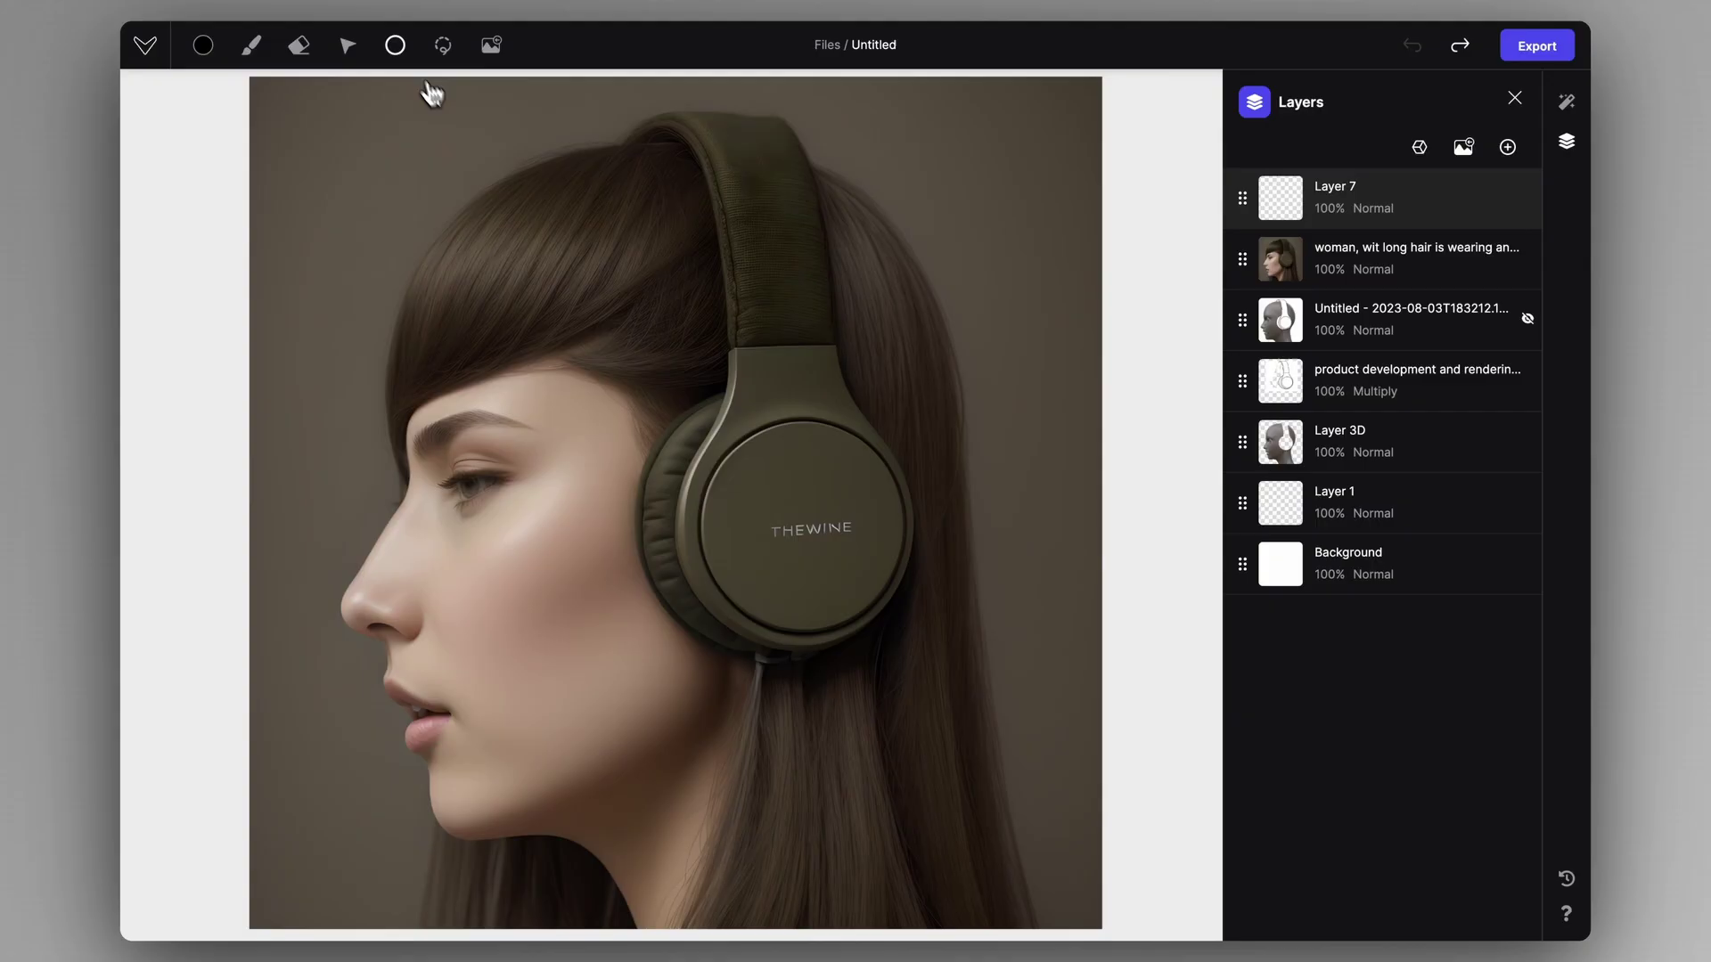
pyautogui.click(395, 45)
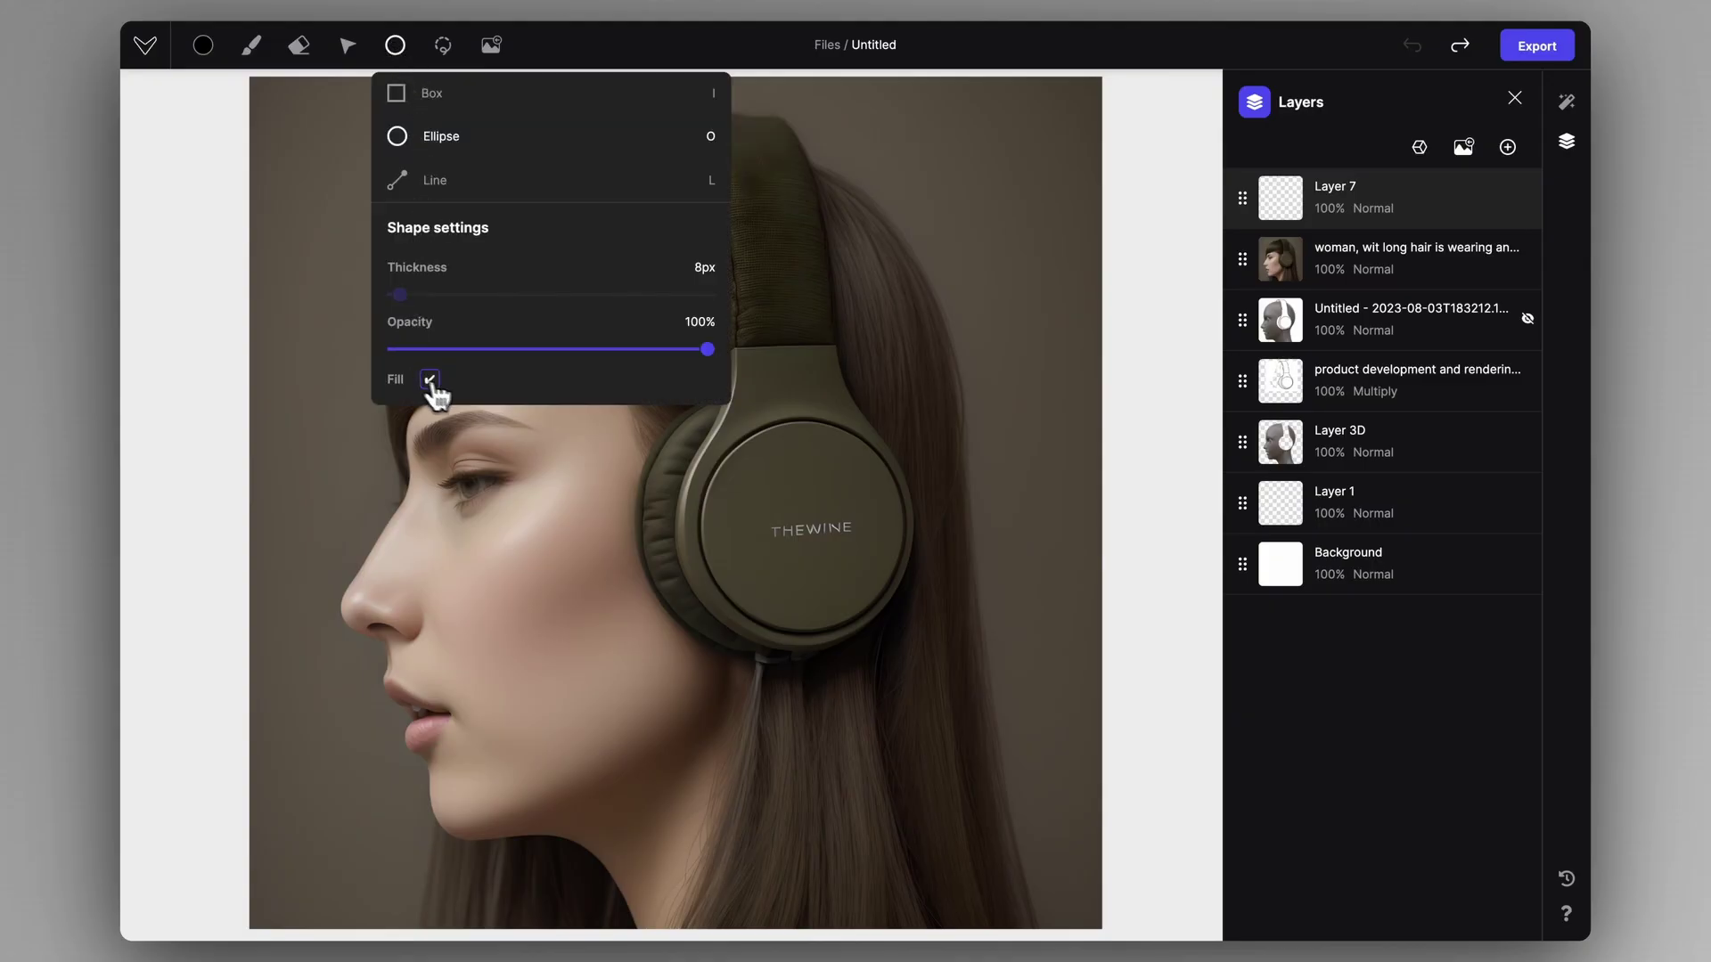
pyautogui.moveTo(688, 433); pyautogui.dragTo(895, 637)
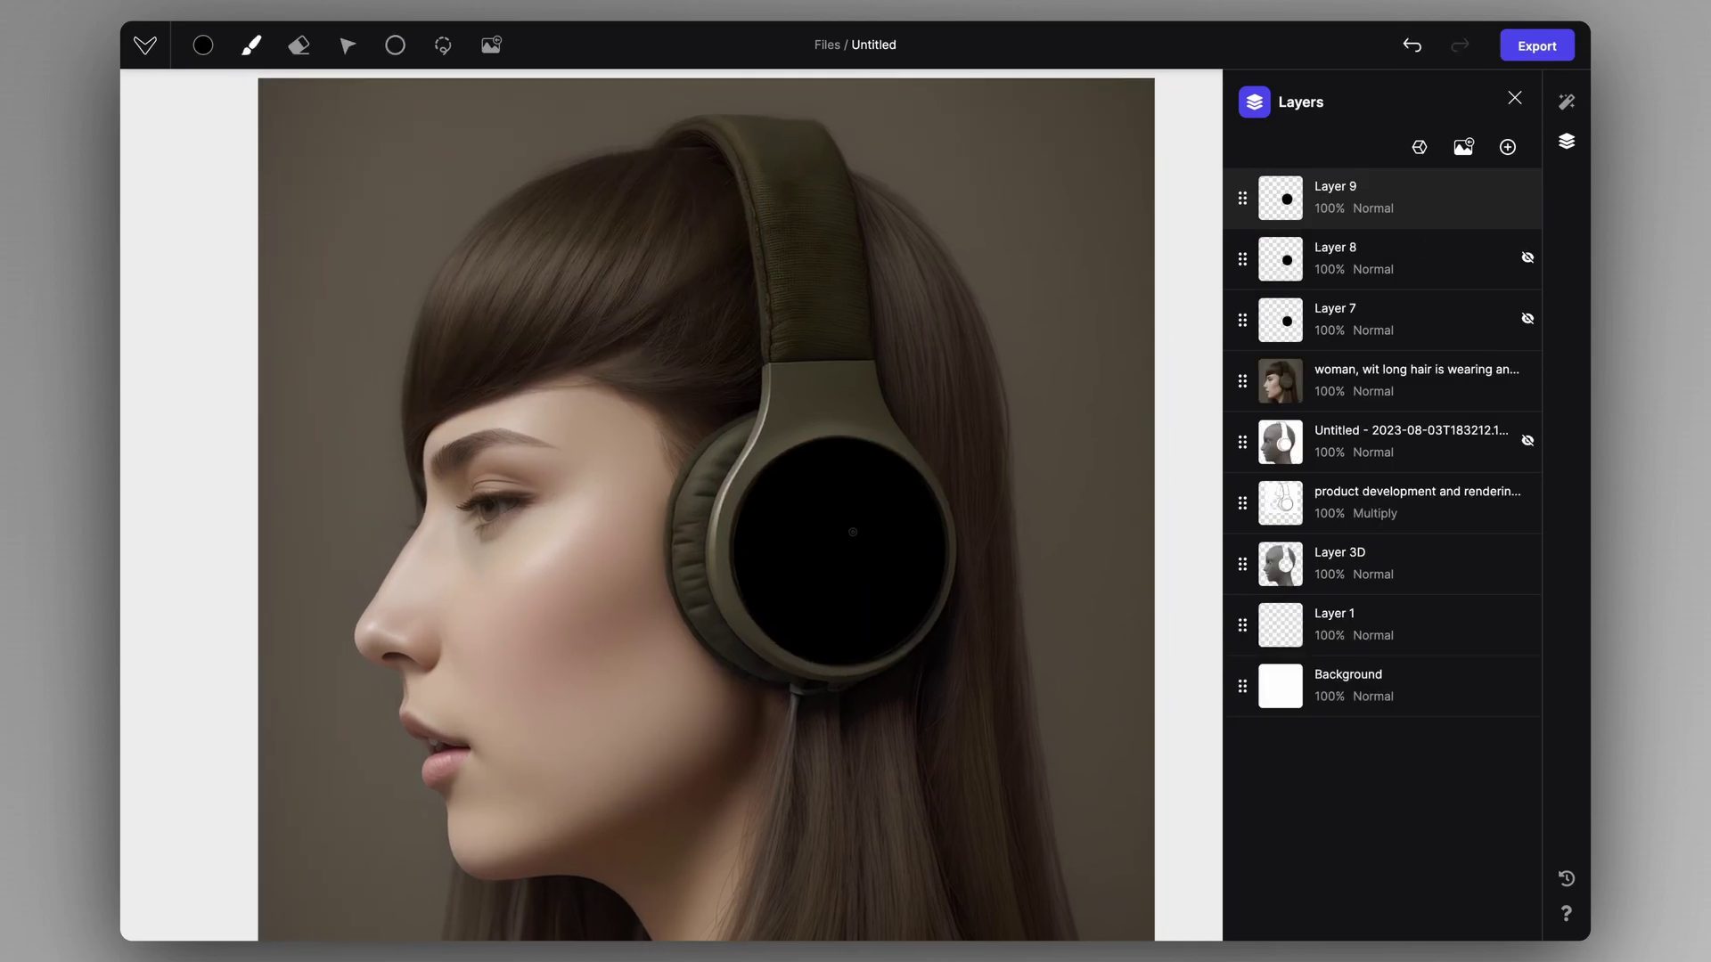
# - Add a new layer above the black ellipse and change the drawing colour to light purple
pyautogui.scroll(-3, 802, 516)
pyautogui.scroll(3, 859, 508)
pyautogui.moveTo(859, 508); pyautogui.dragTo(840, 516)
pyautogui.press('super+shift+n')
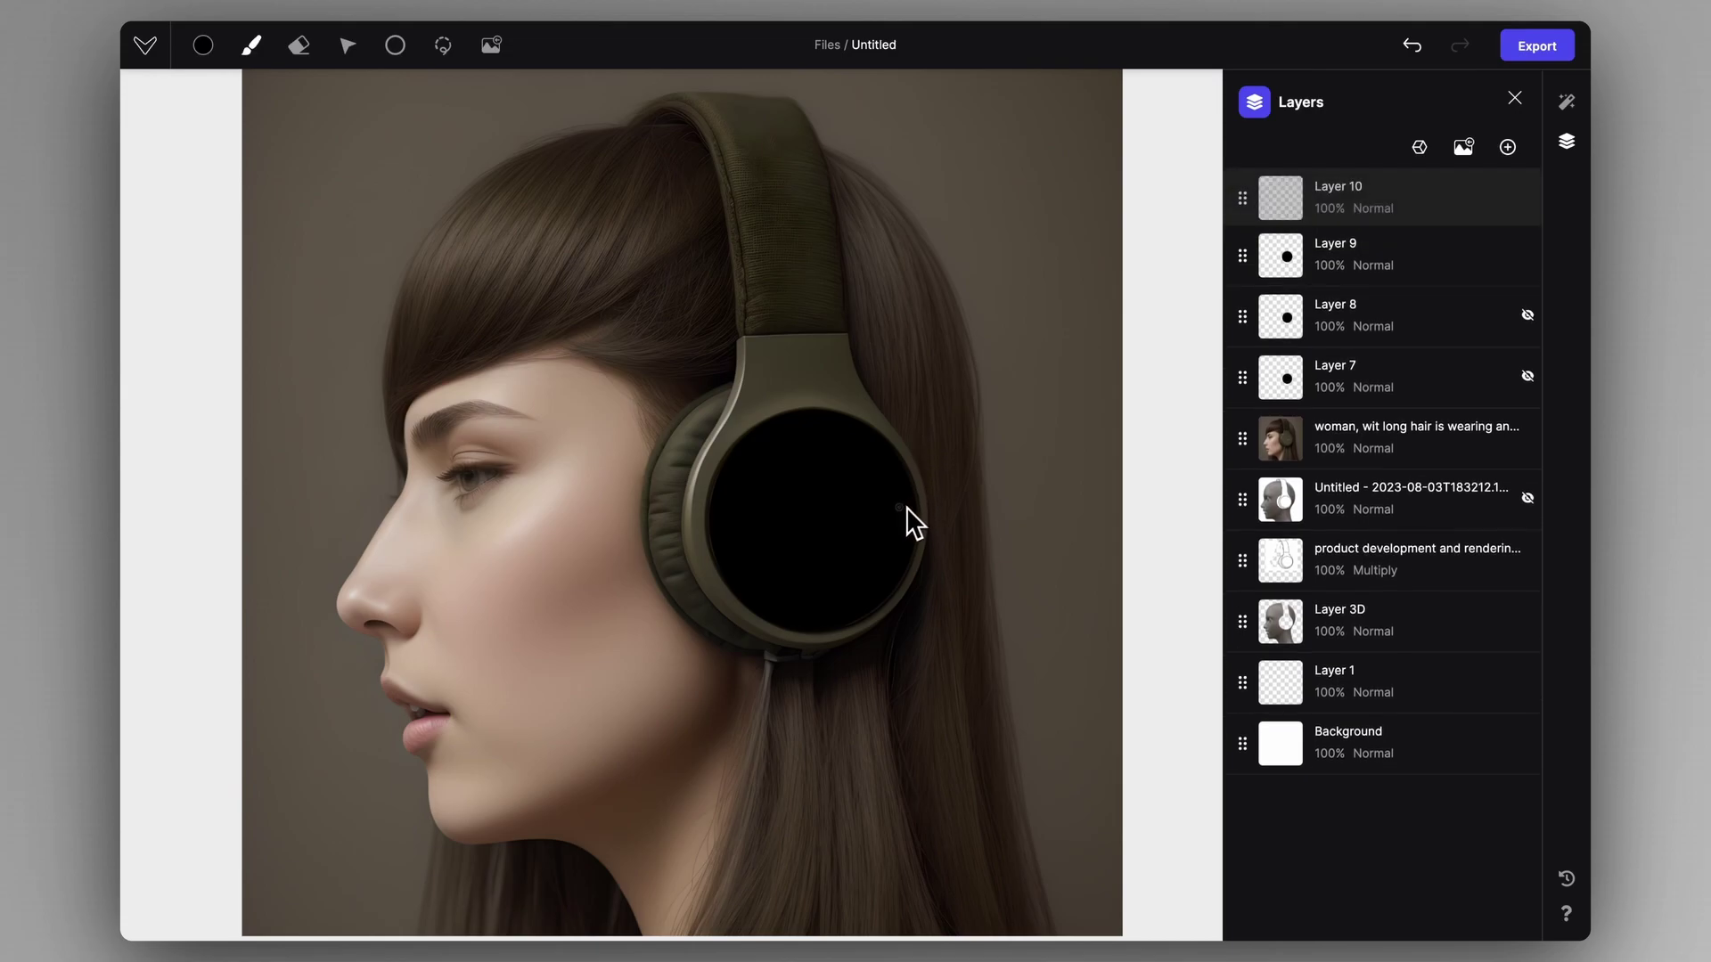
pyautogui.click(400, 64)
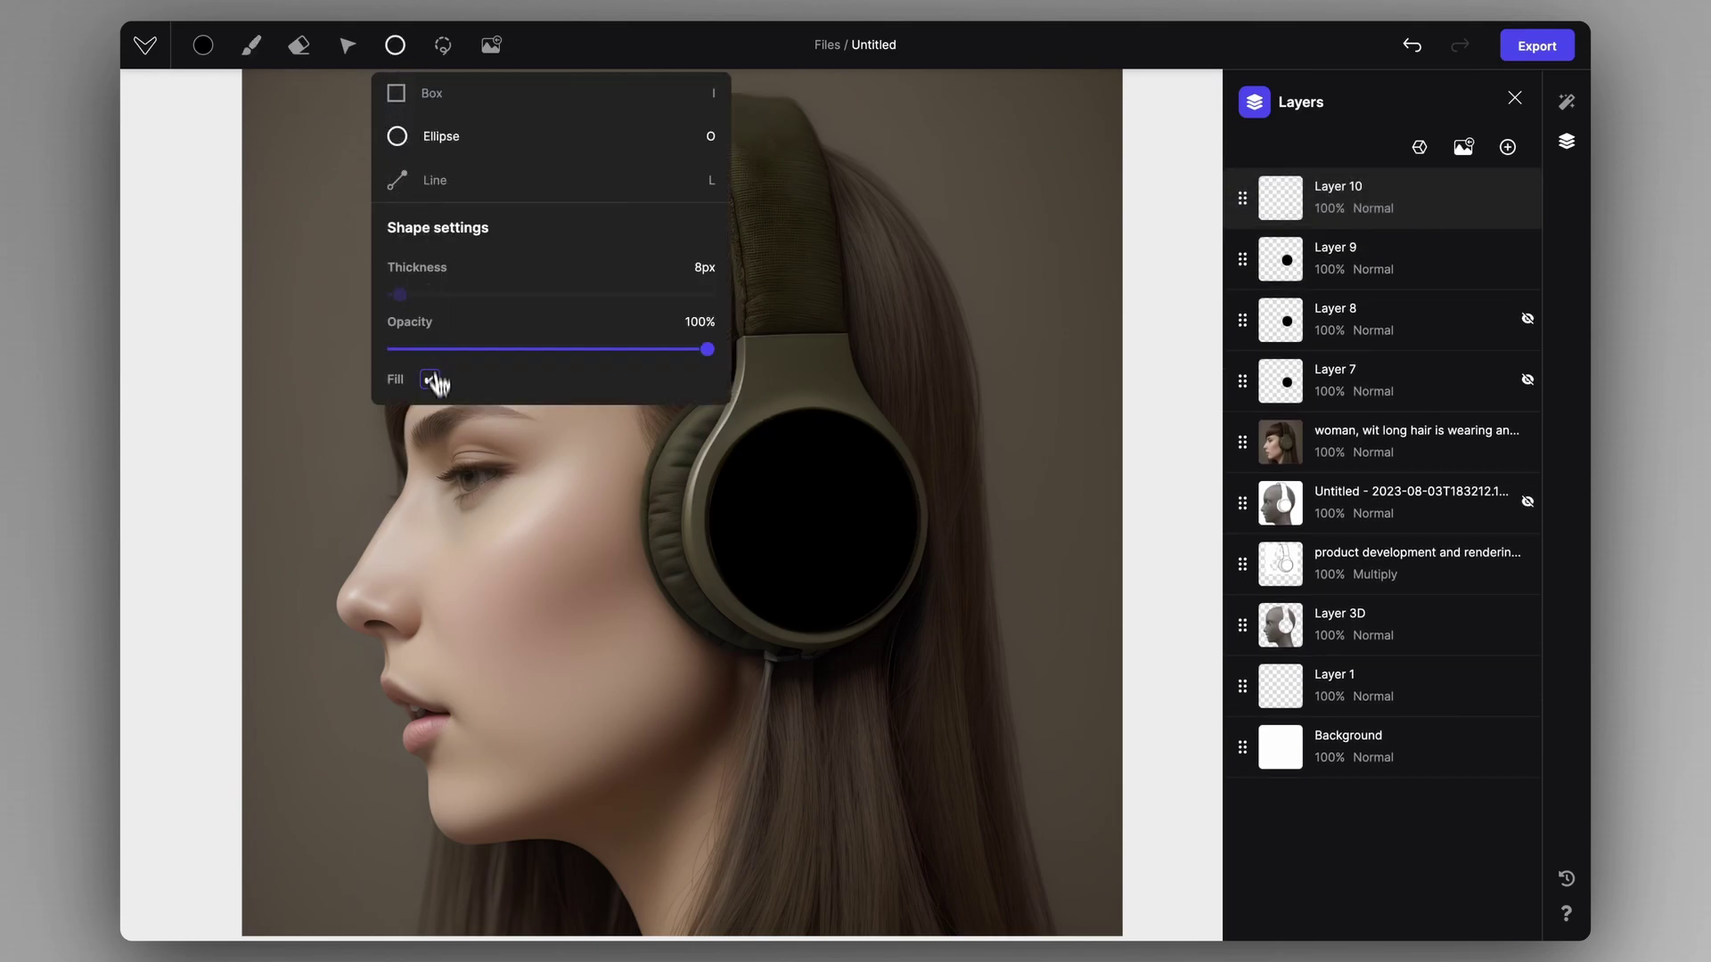
pyautogui.click(213, 58)
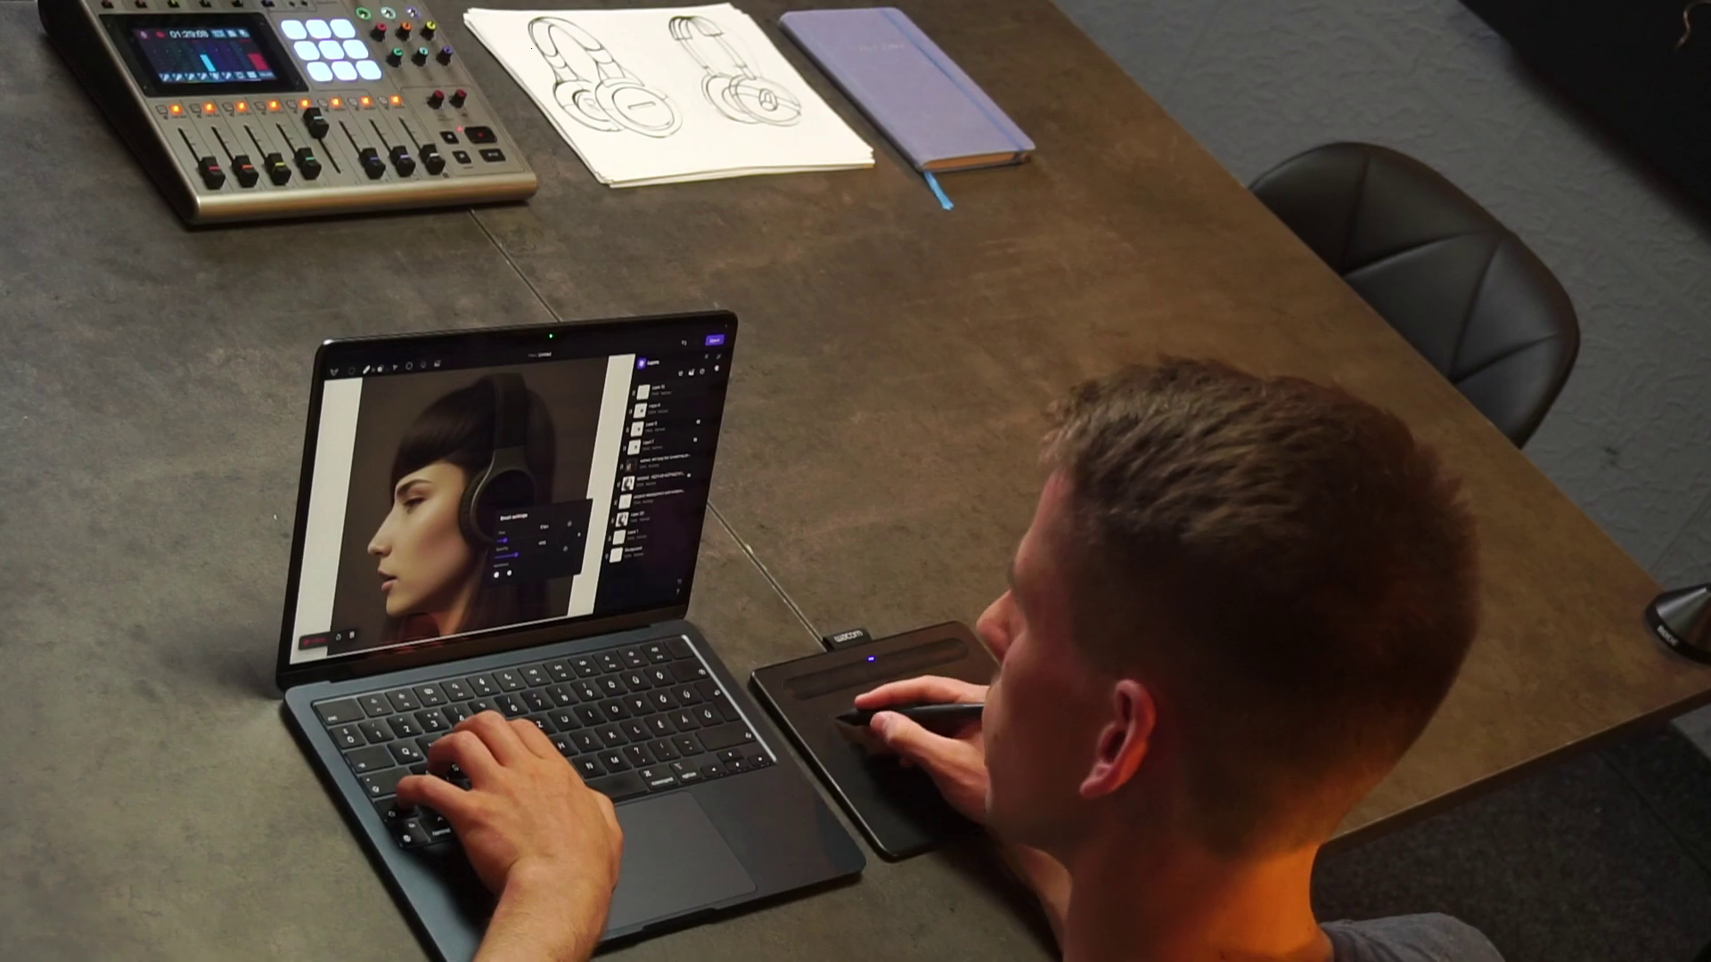
pyautogui.click(337, 371)
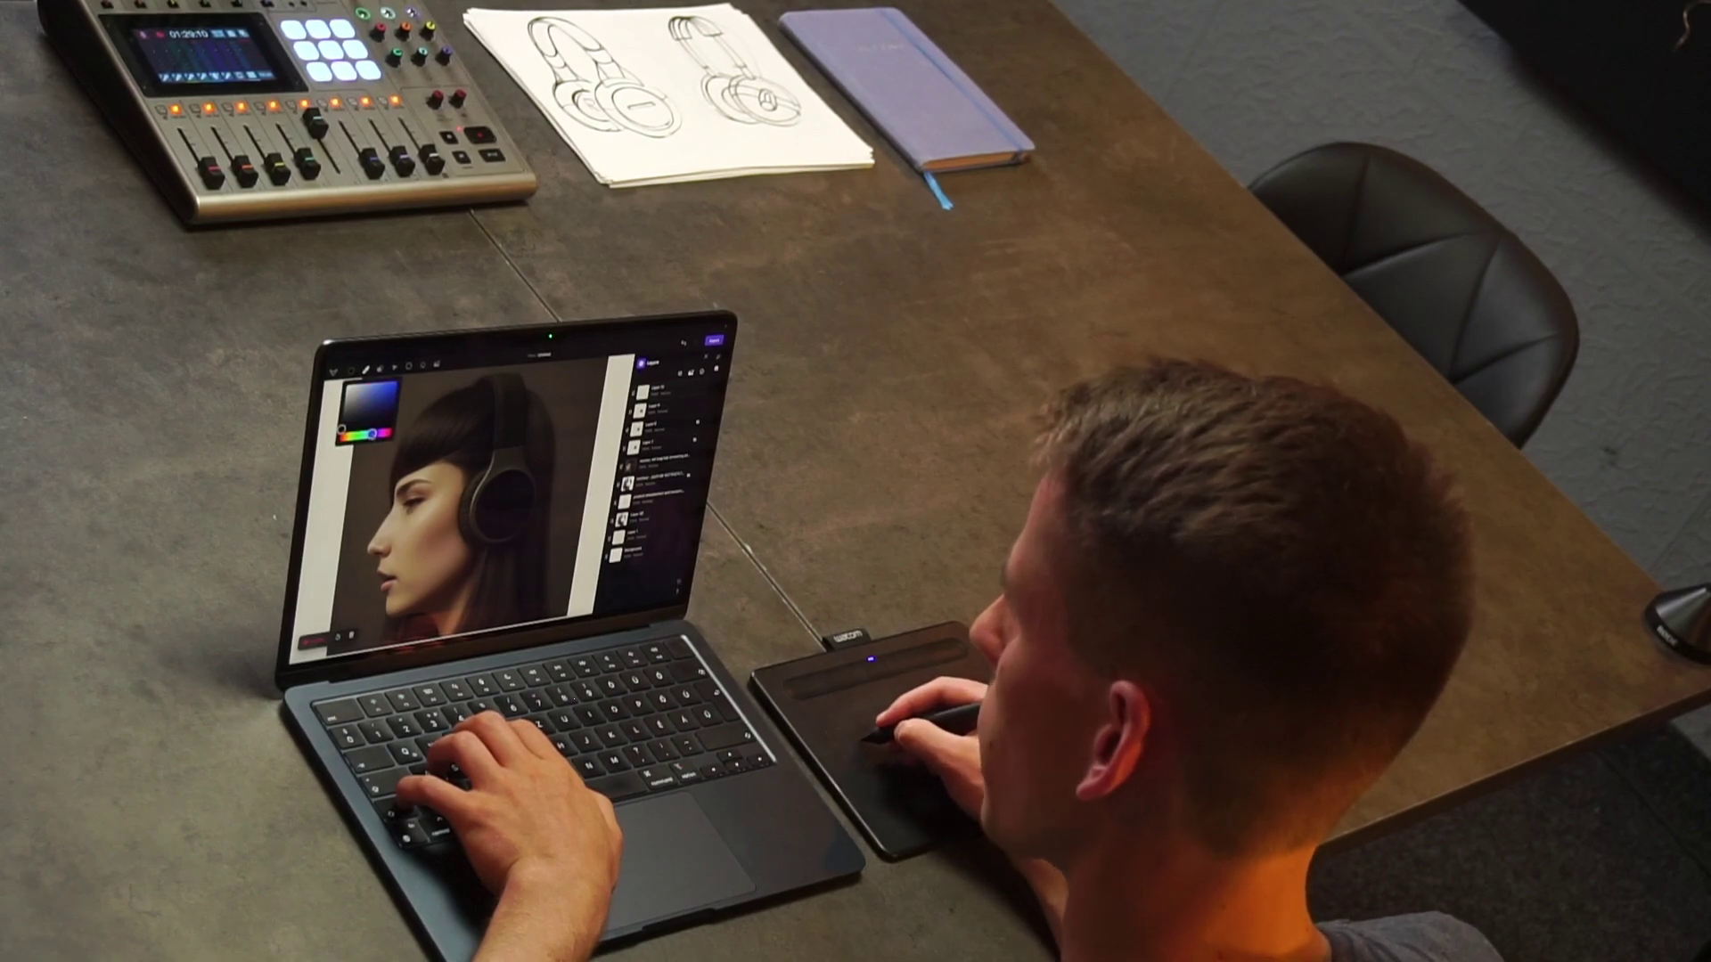
pyautogui.moveTo(372, 434); pyautogui.dragTo(377, 433)
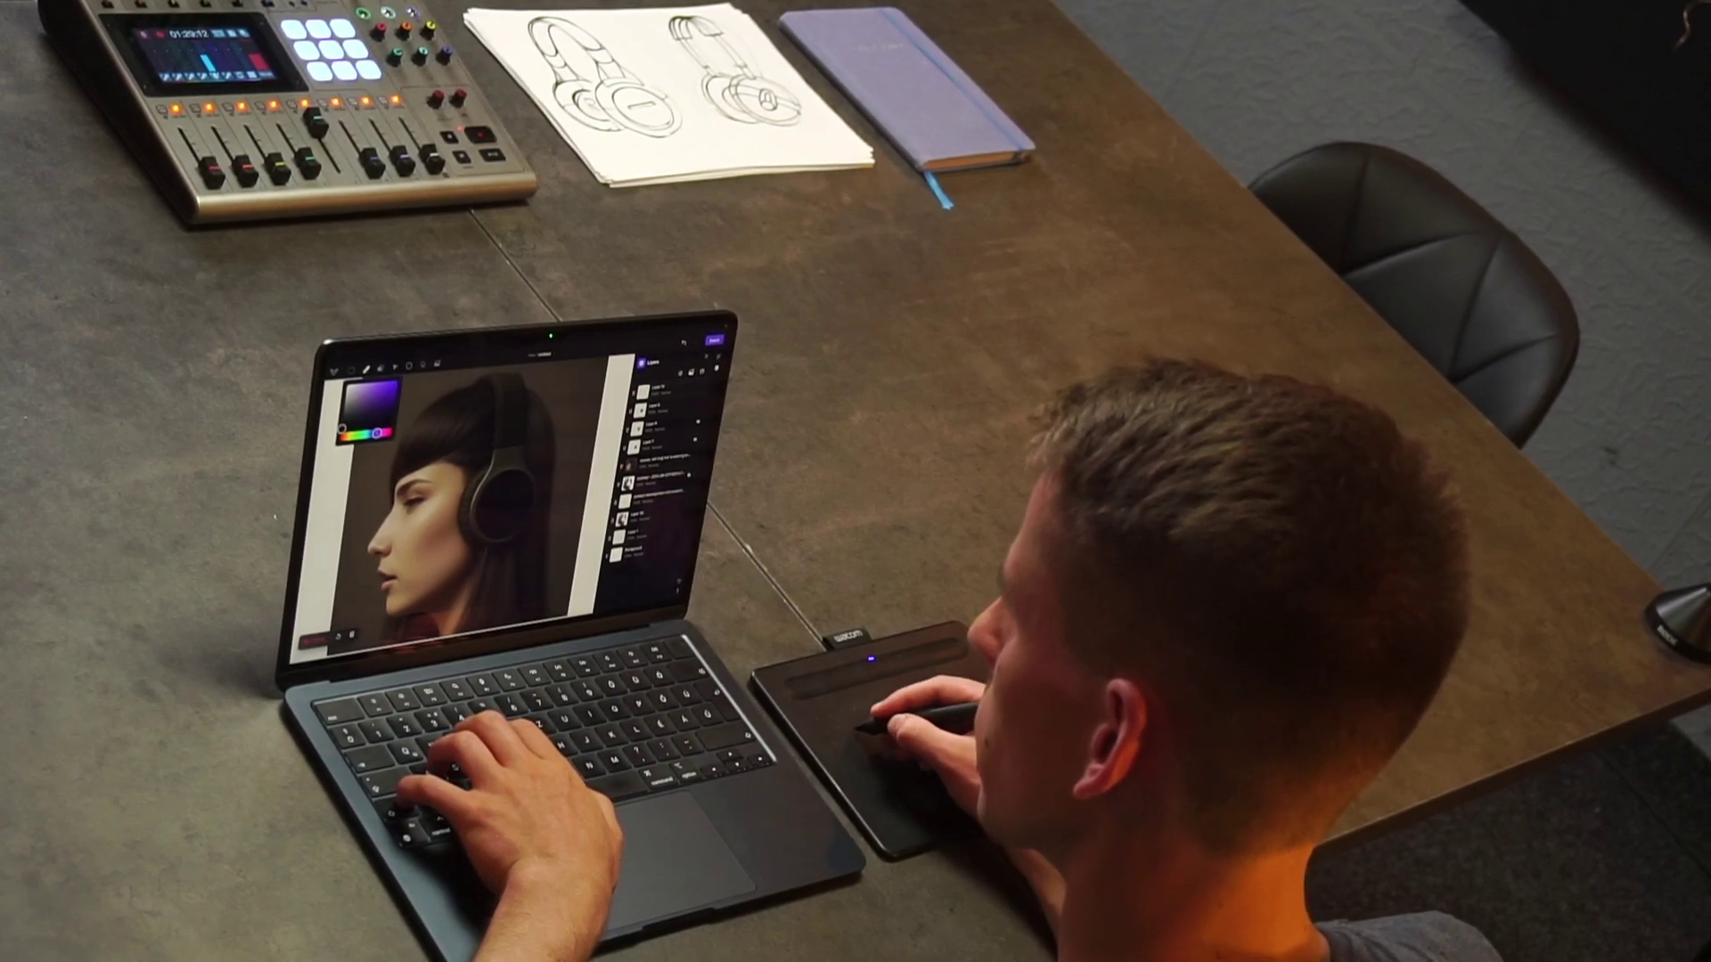
pyautogui.click(371, 383)
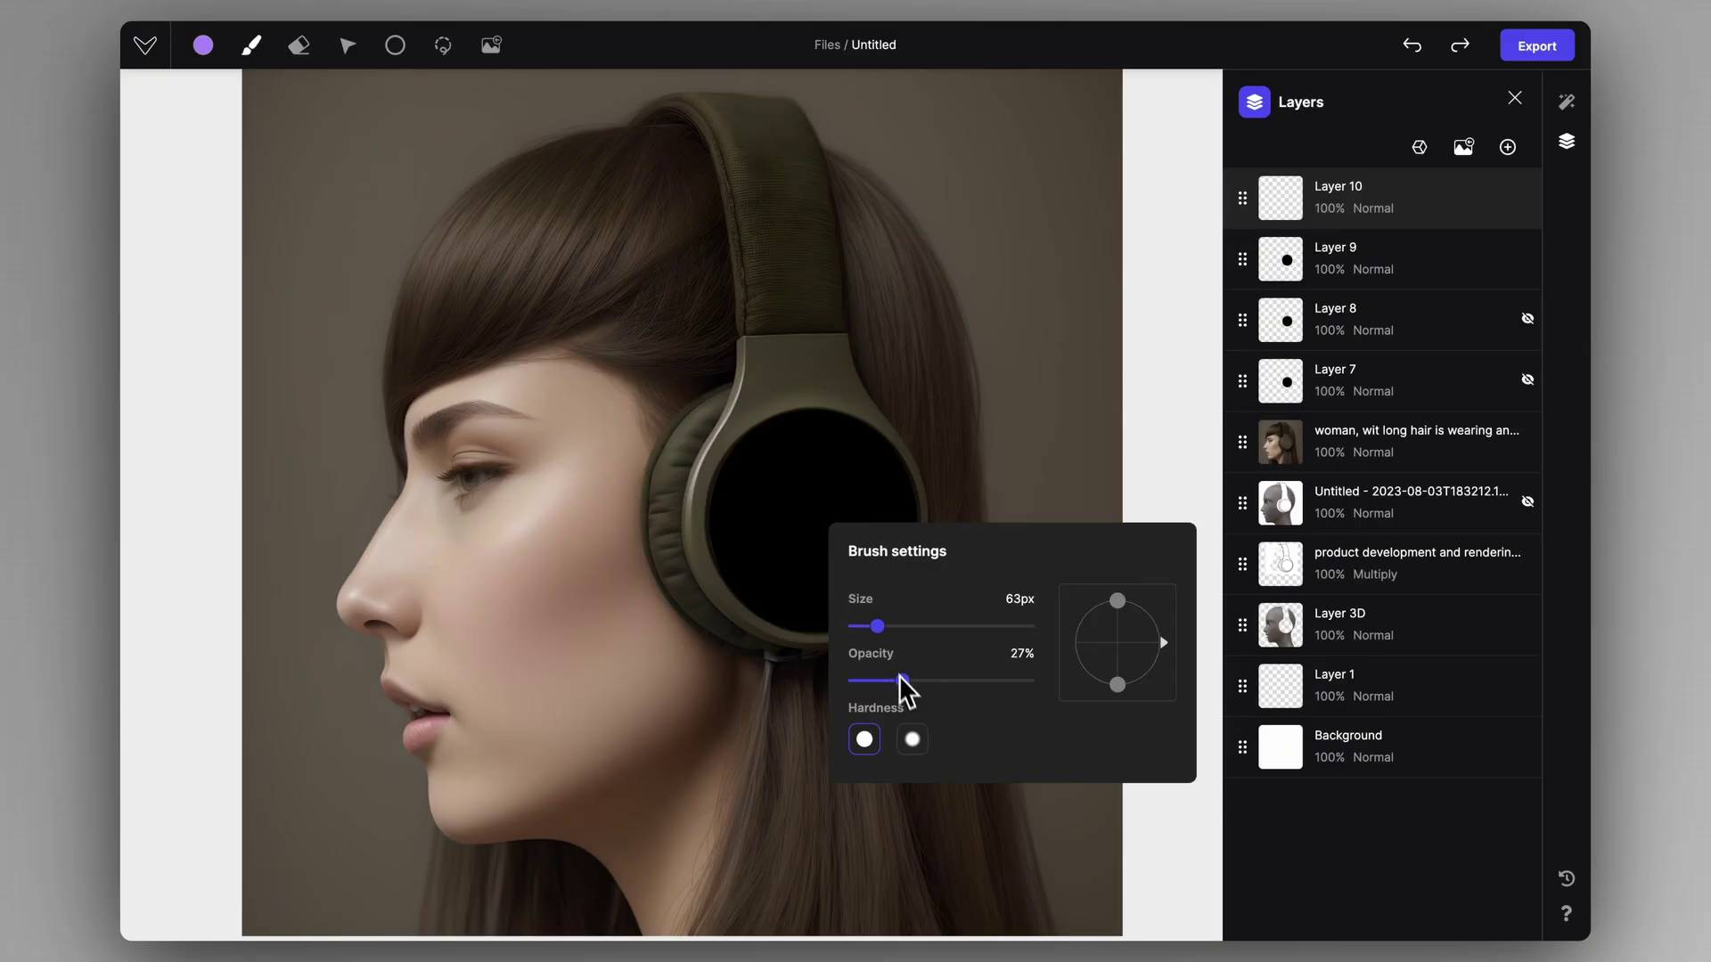
# - Paint curved purple strokes in a swirl around the centre of the black disc with a semi-transparent 63 px brush, undoing unwanted strokes
pyautogui.moveTo(751, 520); pyautogui.dragTo(854, 526)
pyautogui.hotkey('ctrl', 'z')
pyautogui.moveTo(716, 526); pyautogui.dragTo(810, 499)
pyautogui.hotkey('ctrl', 'z')
pyautogui.scroll(1, 825, 534)
pyautogui.moveTo(800, 438)
pyautogui.mouseDown()
pyautogui.moveTo(859, 535)
pyautogui.moveTo(814, 557)
pyautogui.mouseUp()
pyautogui.hotkey('ctrl', 'z')
pyautogui.moveTo(827, 612)
pyautogui.mouseDown()
pyautogui.moveTo(770, 545)
pyautogui.moveTo(771, 565)
pyautogui.mouseUp()
pyautogui.hotkey('ctrl', 'z')
pyautogui.moveTo(721, 563); pyautogui.dragTo(757, 522)
pyautogui.moveTo(744, 469); pyautogui.dragTo(782, 502)
pyautogui.scroll(1, 887, 463)
pyautogui.moveTo(804, 440); pyautogui.dragTo(859, 535)
pyautogui.hotkey('ctrl', 'z')
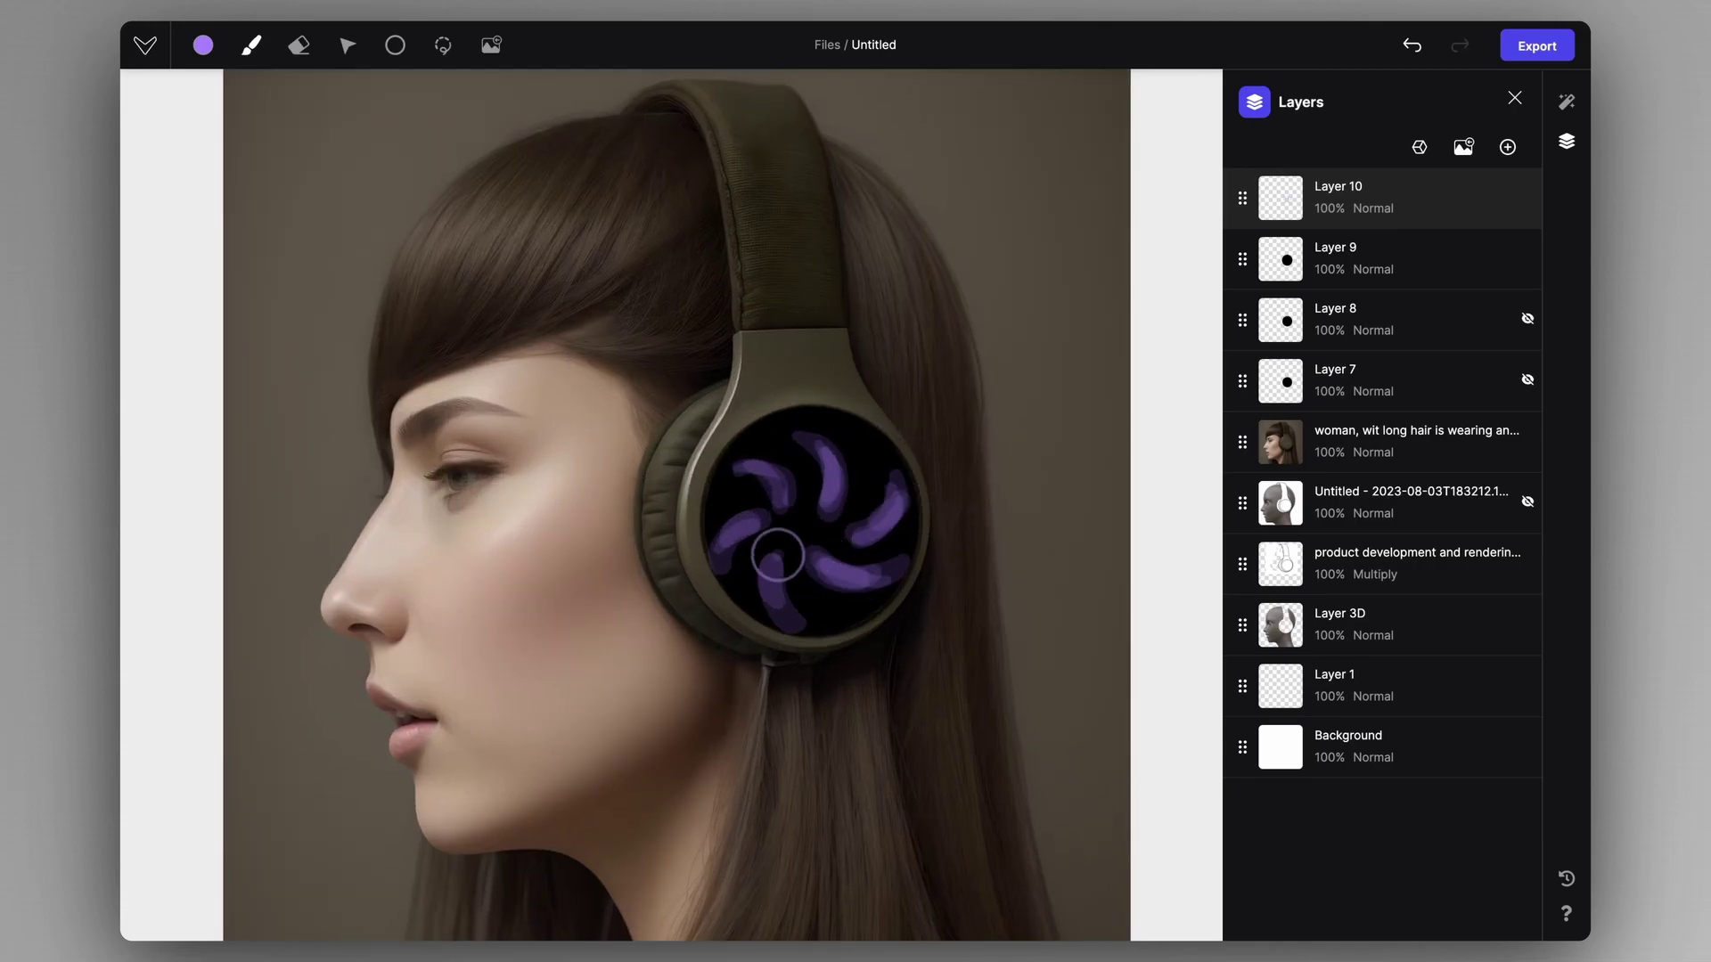
# - Fill the gaps of the purple swirl with shorter strokes near the disc's edge and a round dot at its centre
pyautogui.scroll(-4, 816, 490)
pyautogui.scroll(5, 817, 487)
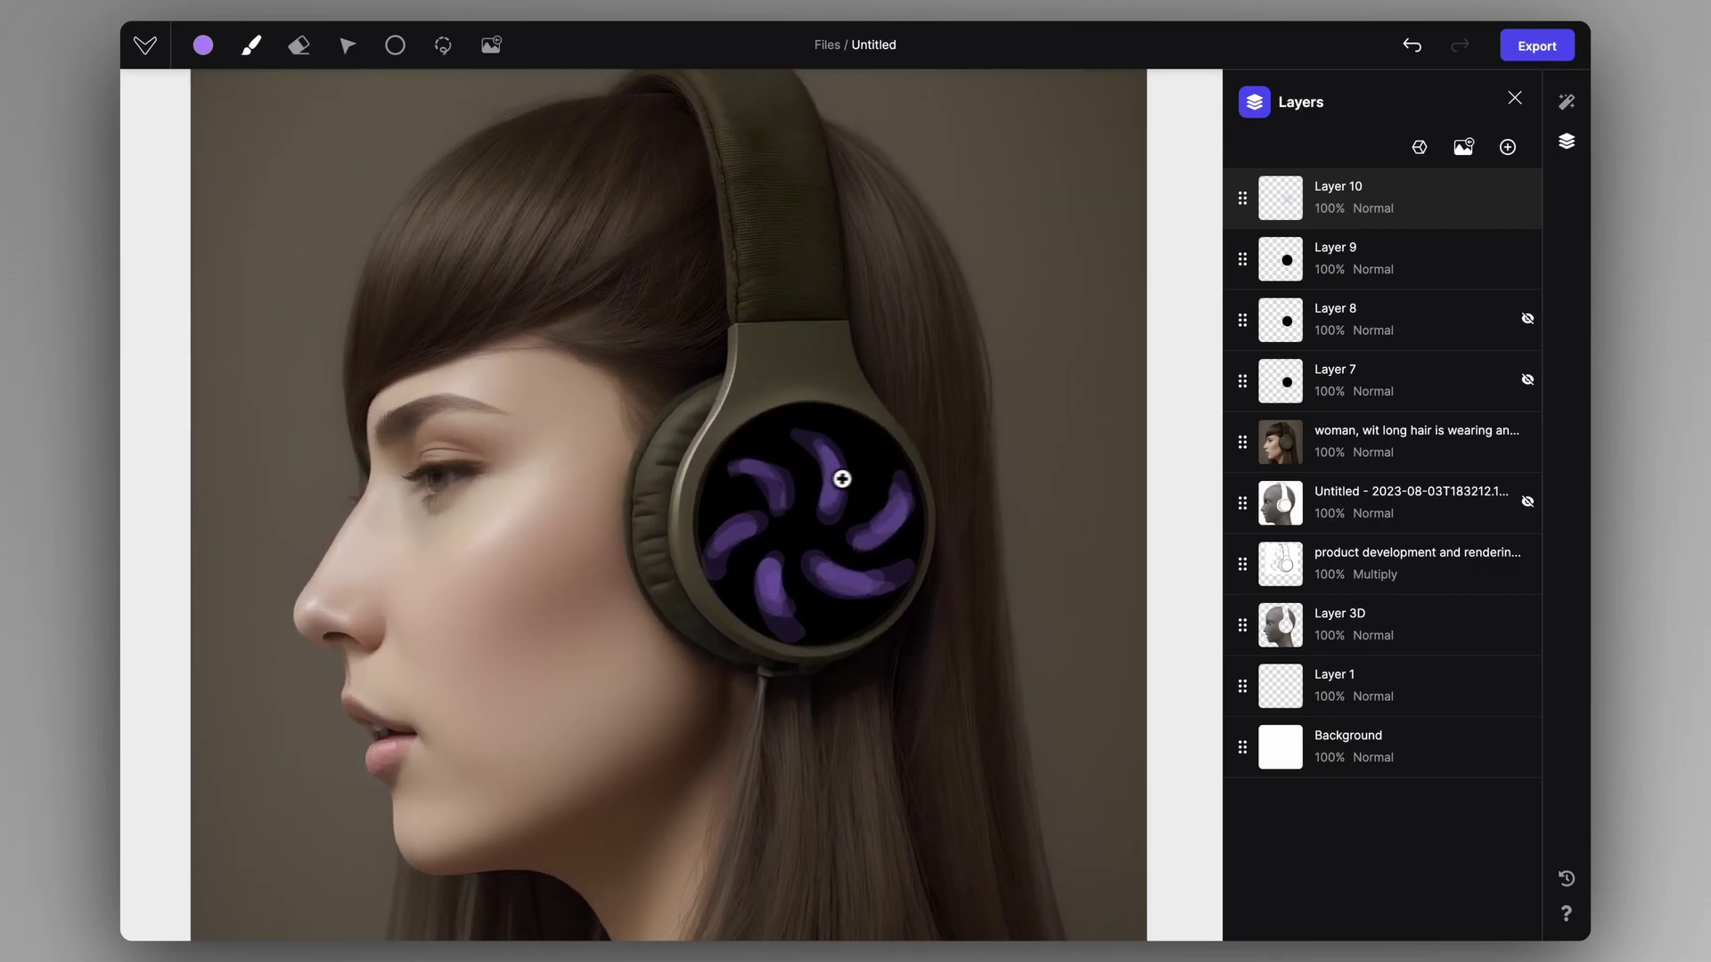
pyautogui.moveTo(872, 448)
pyautogui.mouseDown()
pyautogui.moveTo(846, 505)
pyautogui.moveTo(871, 481)
pyautogui.mouseUp()
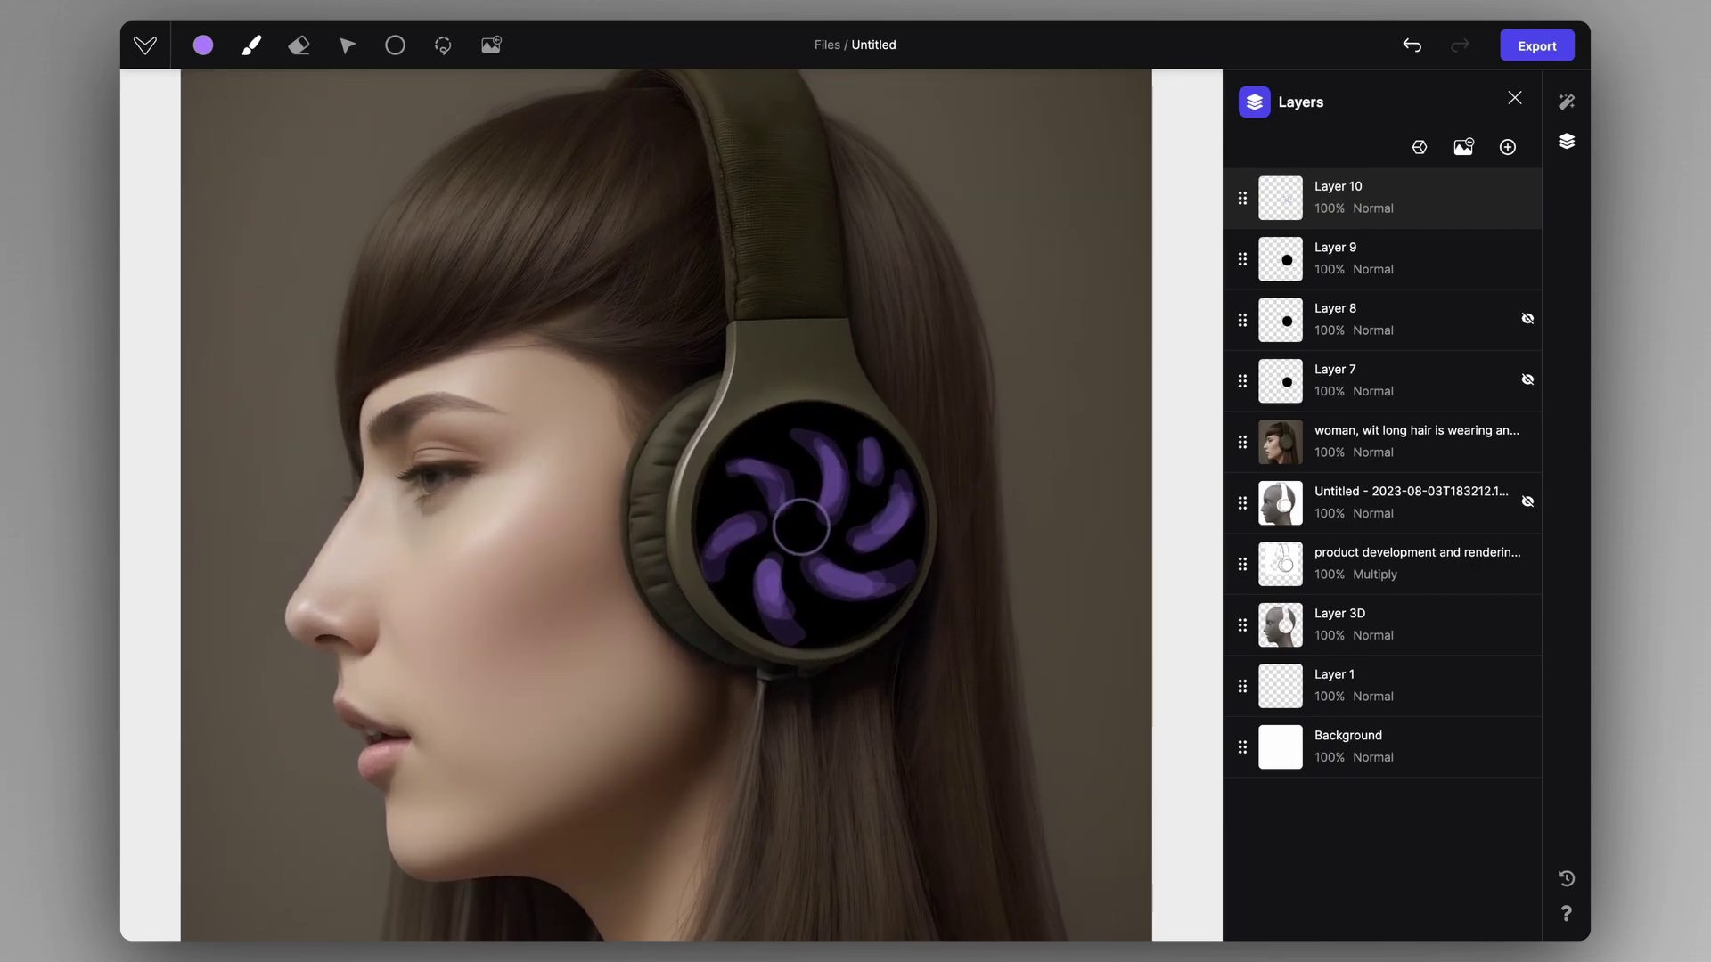
pyautogui.scroll(-3, 785, 445)
pyautogui.scroll(4, 885, 472)
# - Reduce the brush size to 28 px and add brighter purple highlights to the swirl strokes and centre dot
pyautogui.rightClick(961, 580)
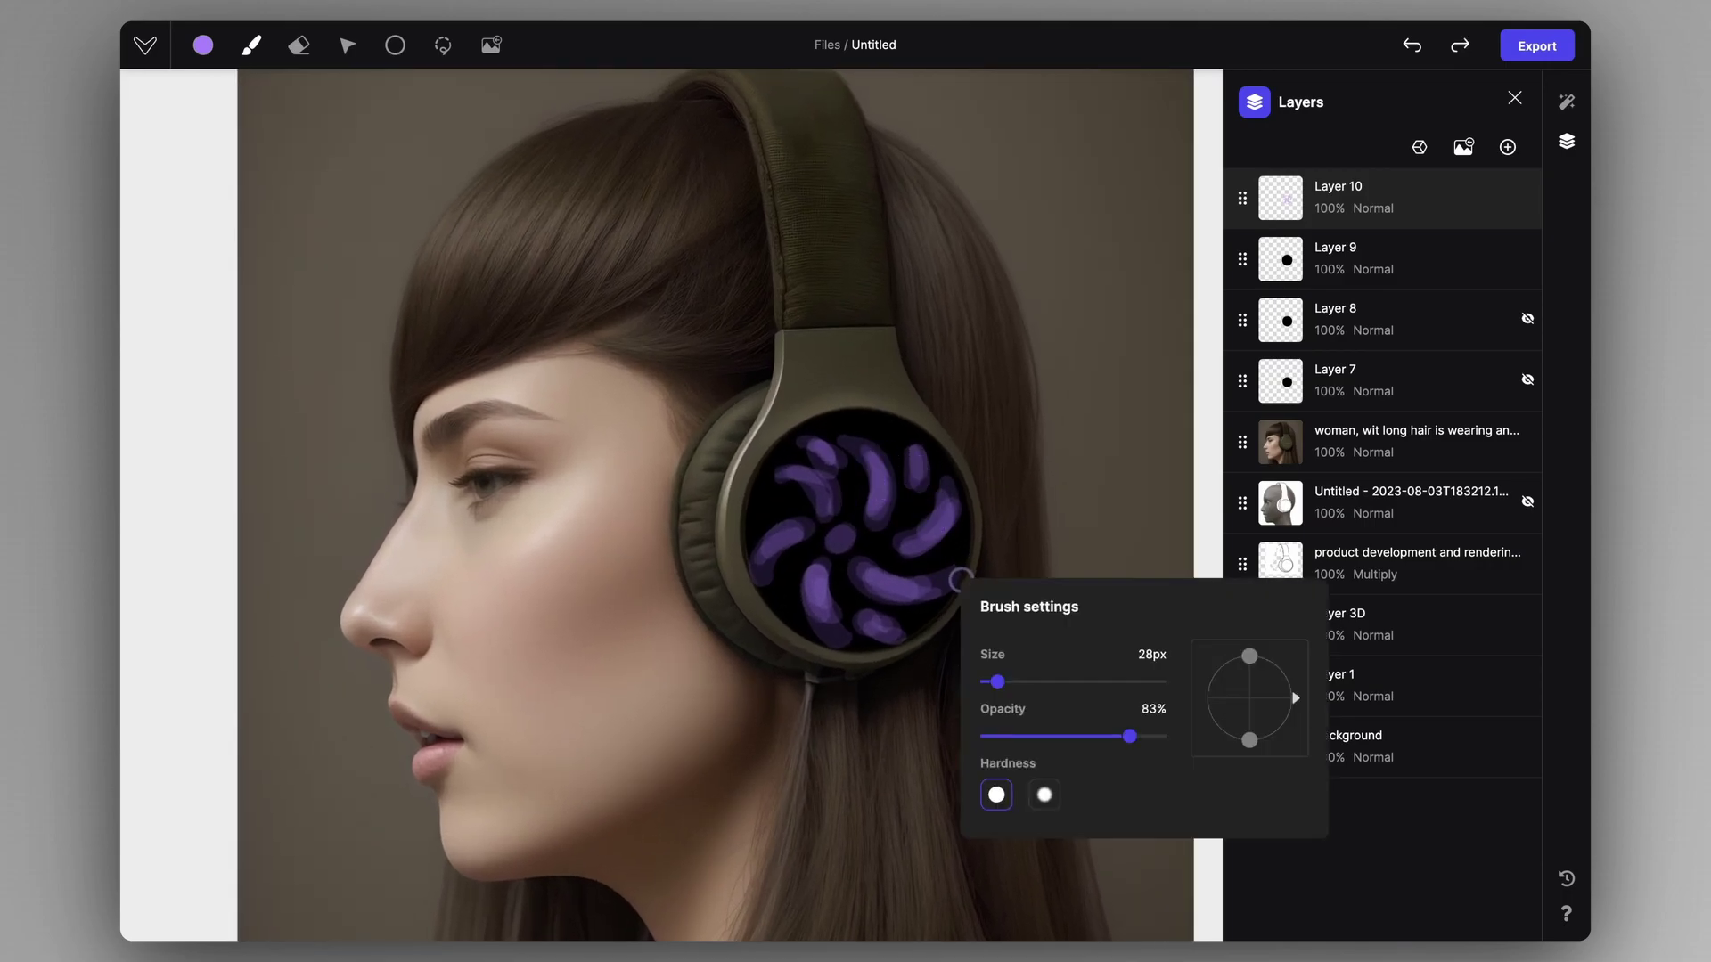
pyautogui.click(840, 538)
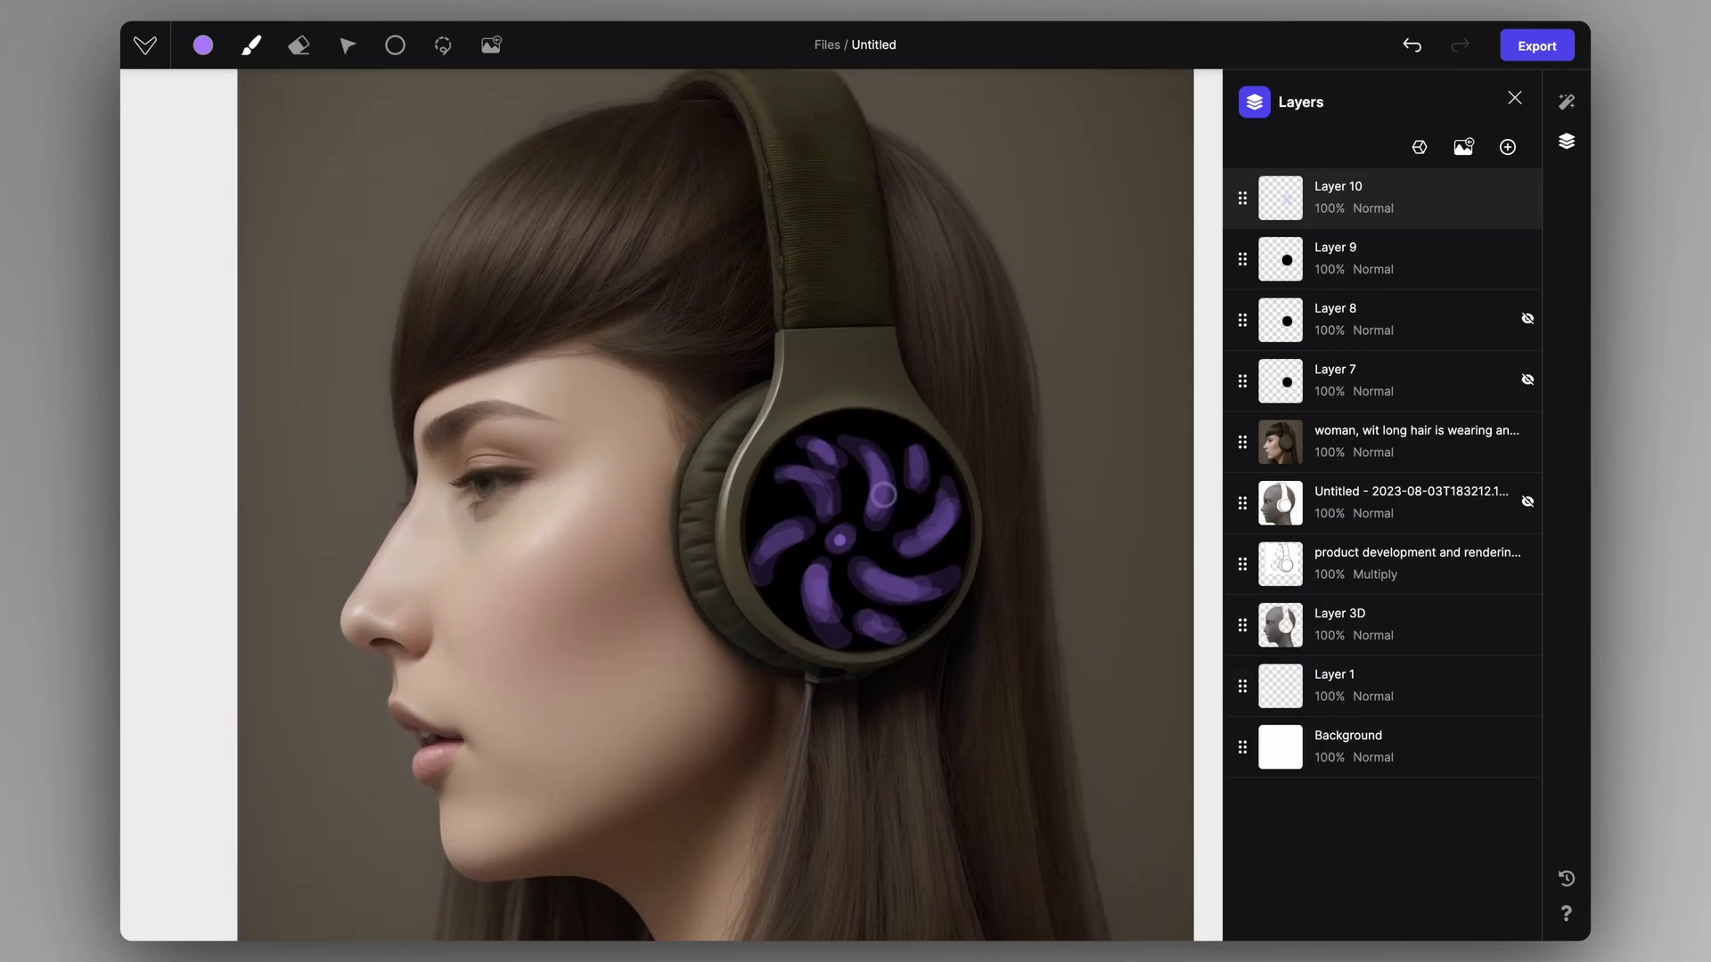
pyautogui.scroll(-2, 936, 527)
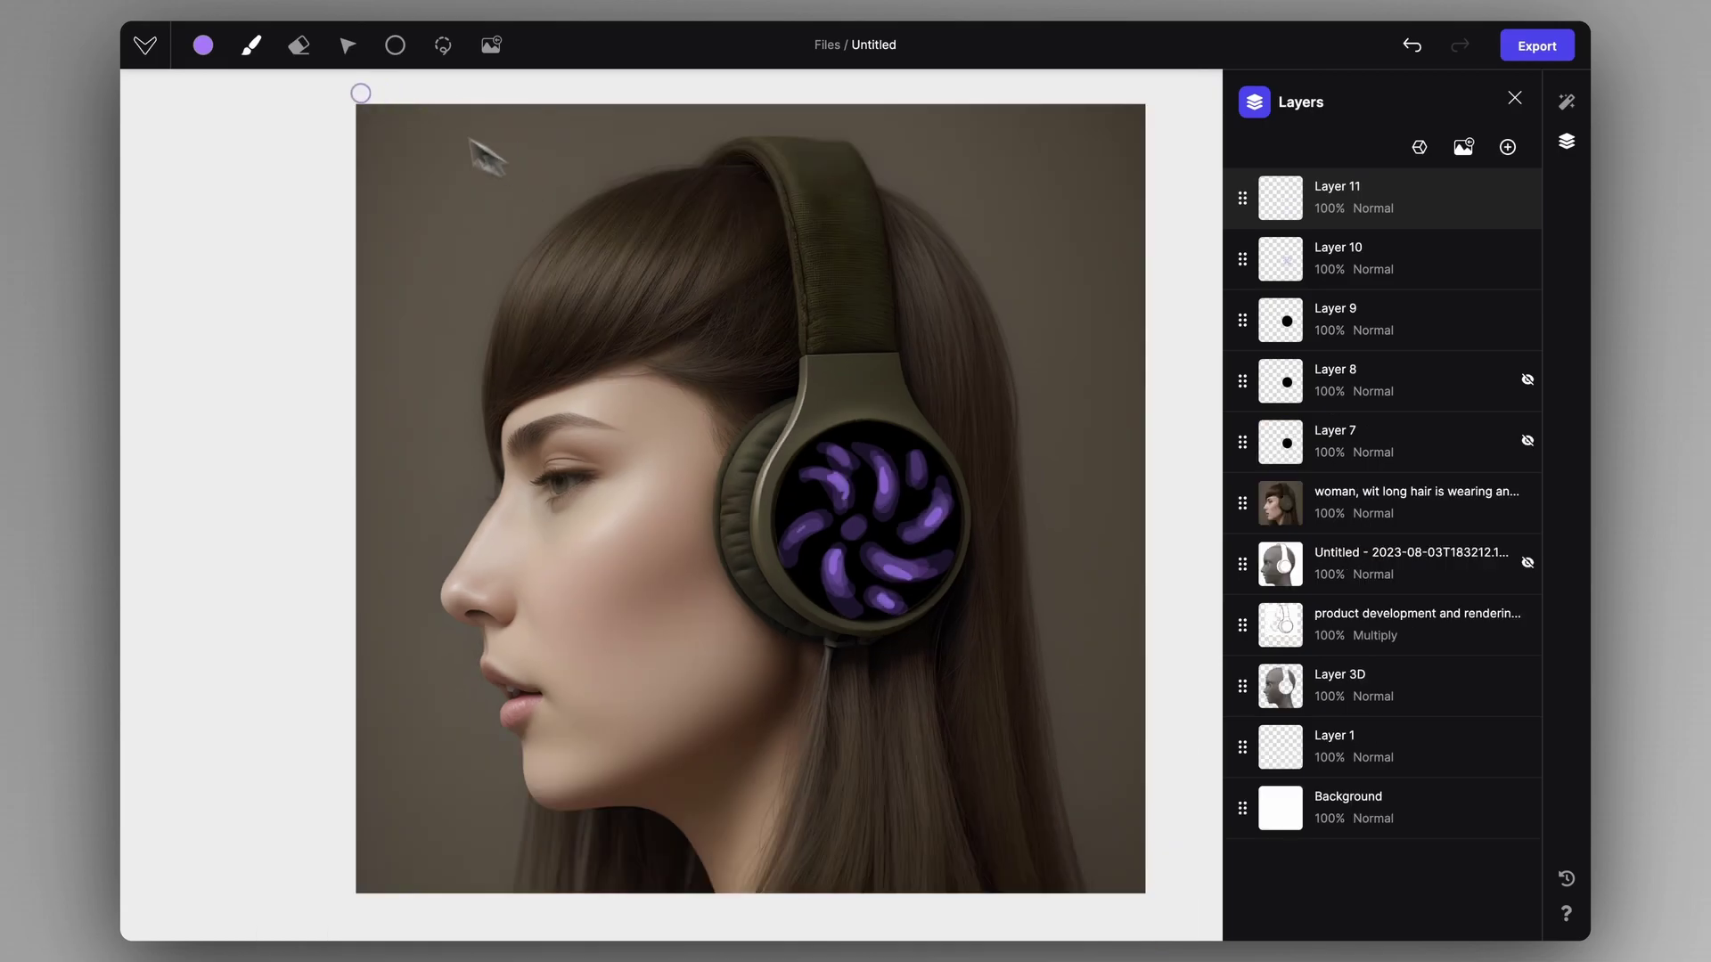
# - With white as the colour, draw a filled ellipse on a new layer over the whole ear cup disc
pyautogui.click(203, 46)
pyautogui.click(251, 46)
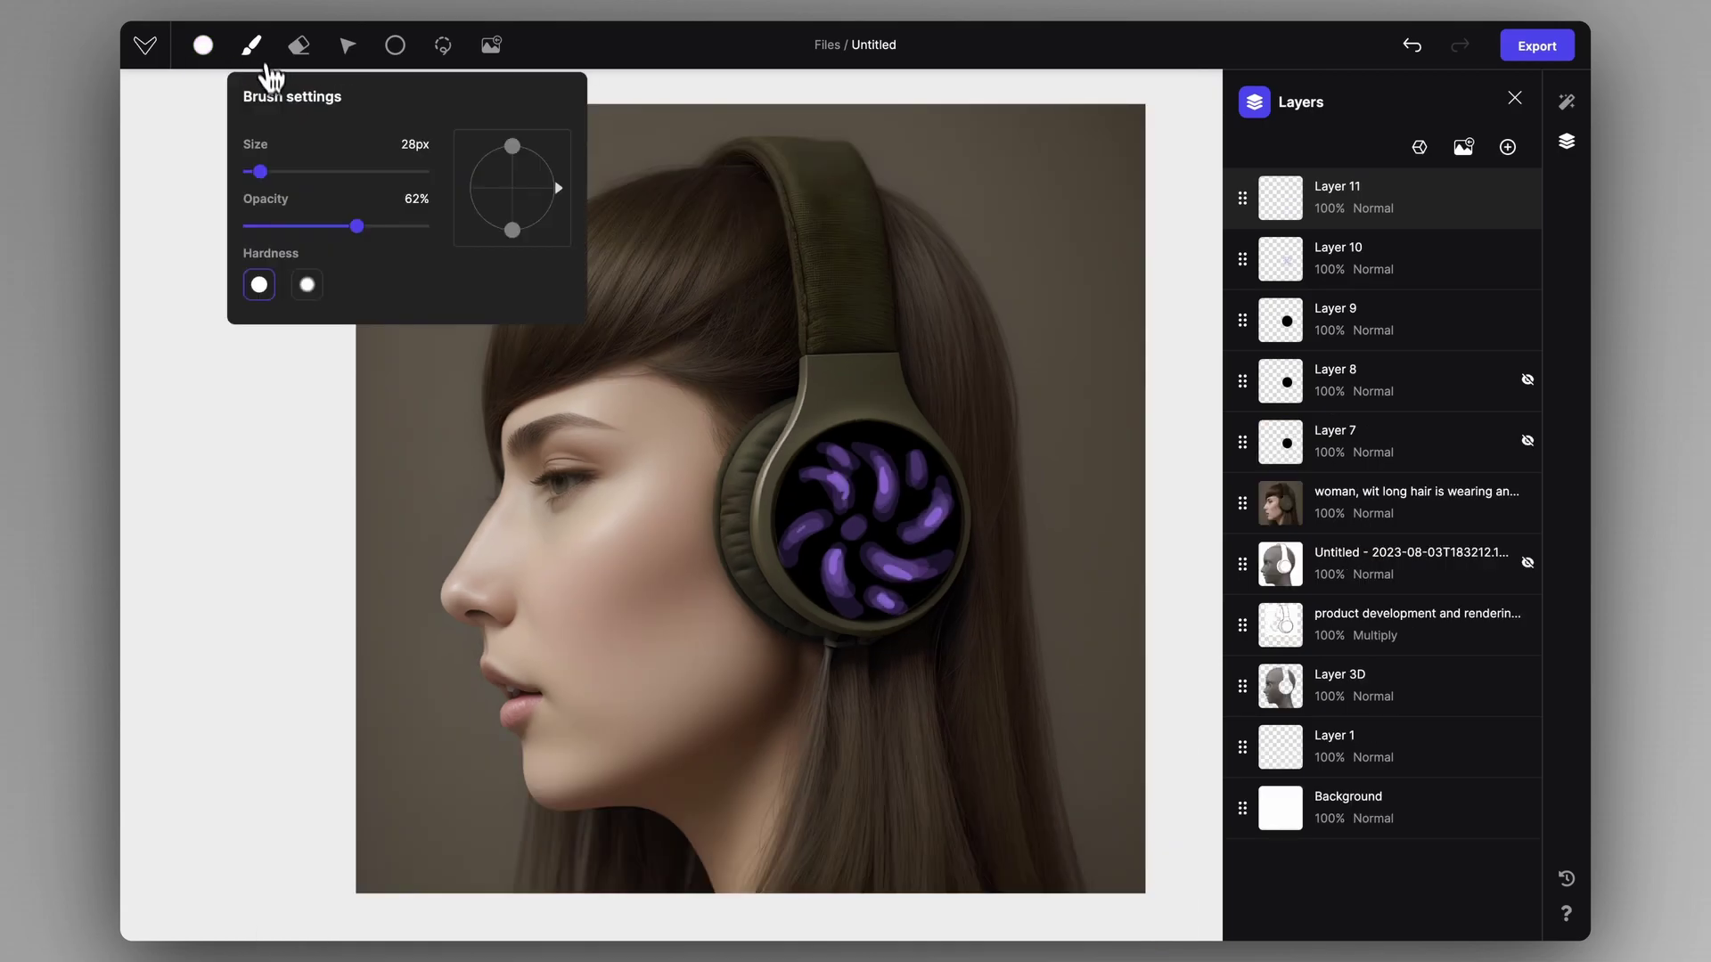
pyautogui.click(393, 49)
pyautogui.click(399, 64)
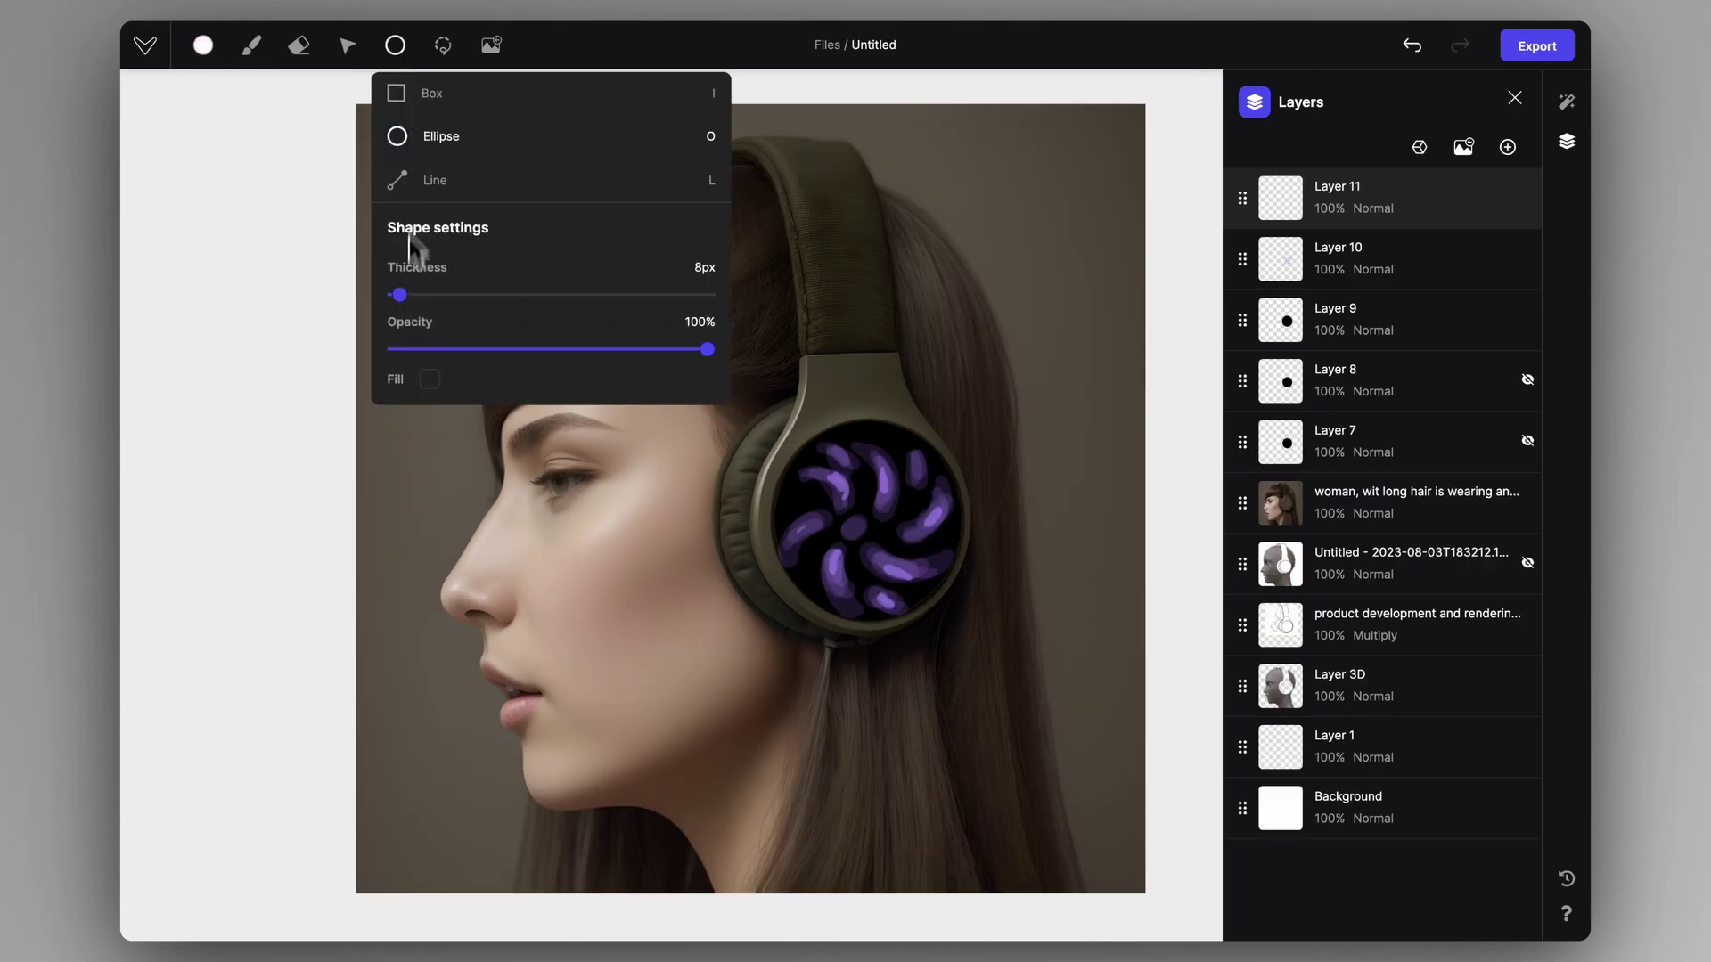
pyautogui.moveTo(772, 412); pyautogui.dragTo(966, 617)
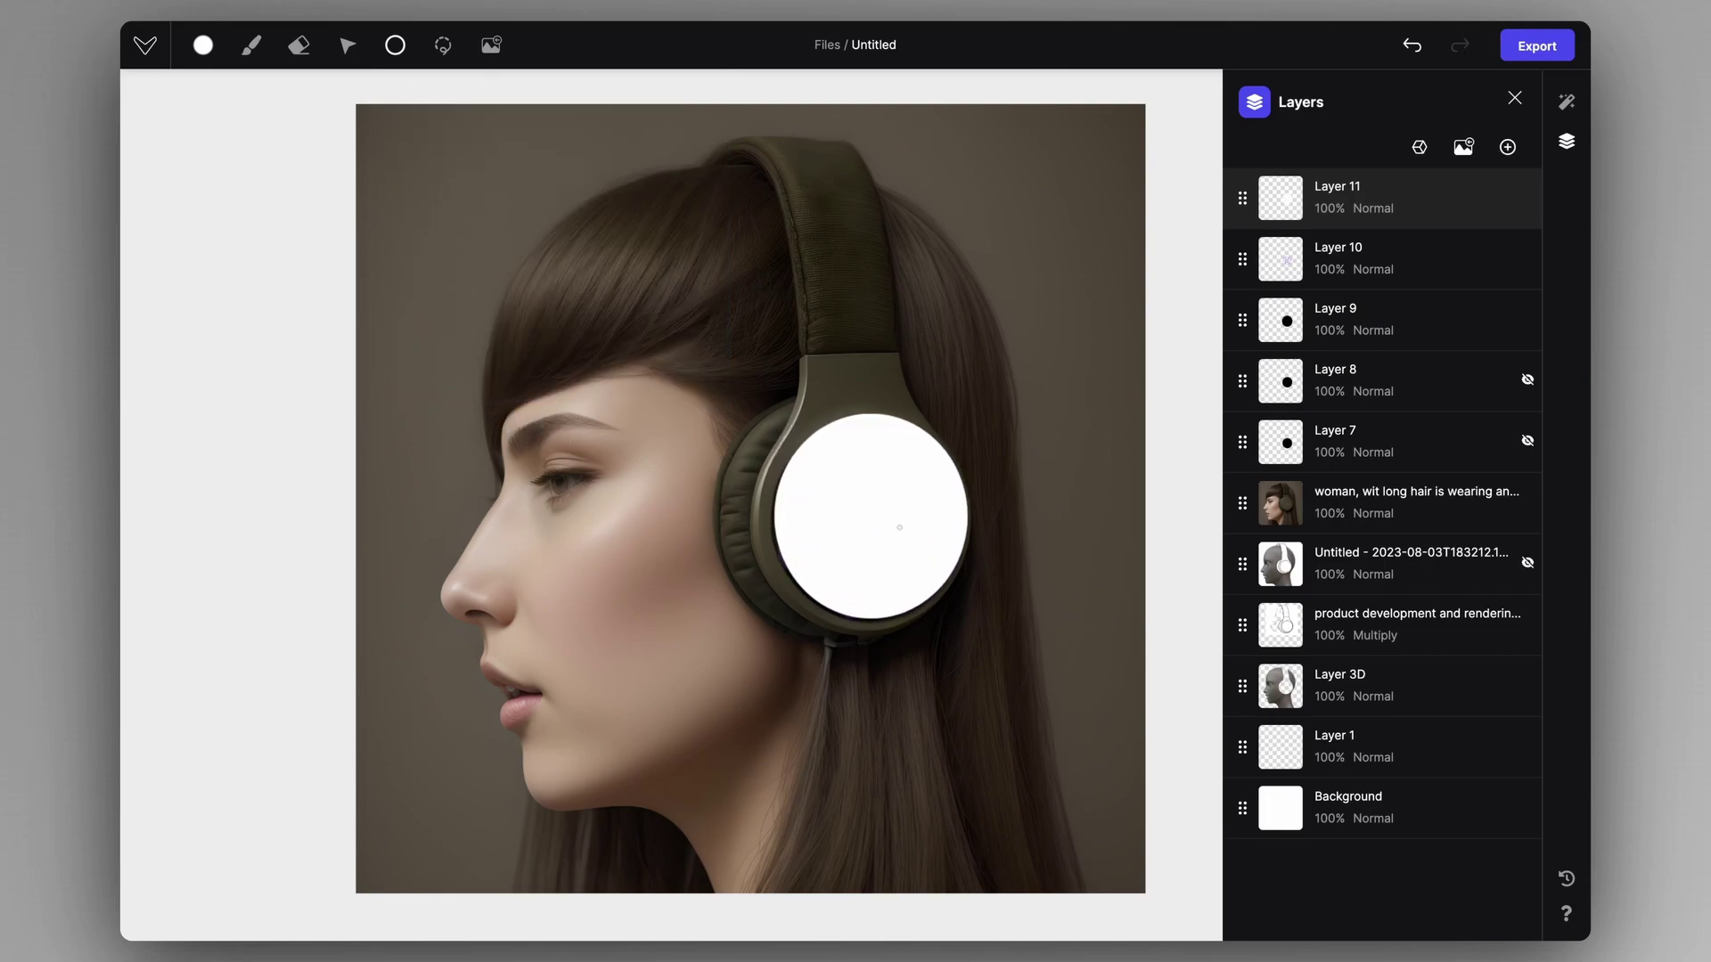
# - Scale the white ellipse down so that it fits inside the ear cup's rim
pyautogui.press('v')
pyautogui.moveTo(971, 424); pyautogui.dragTo(956, 433)
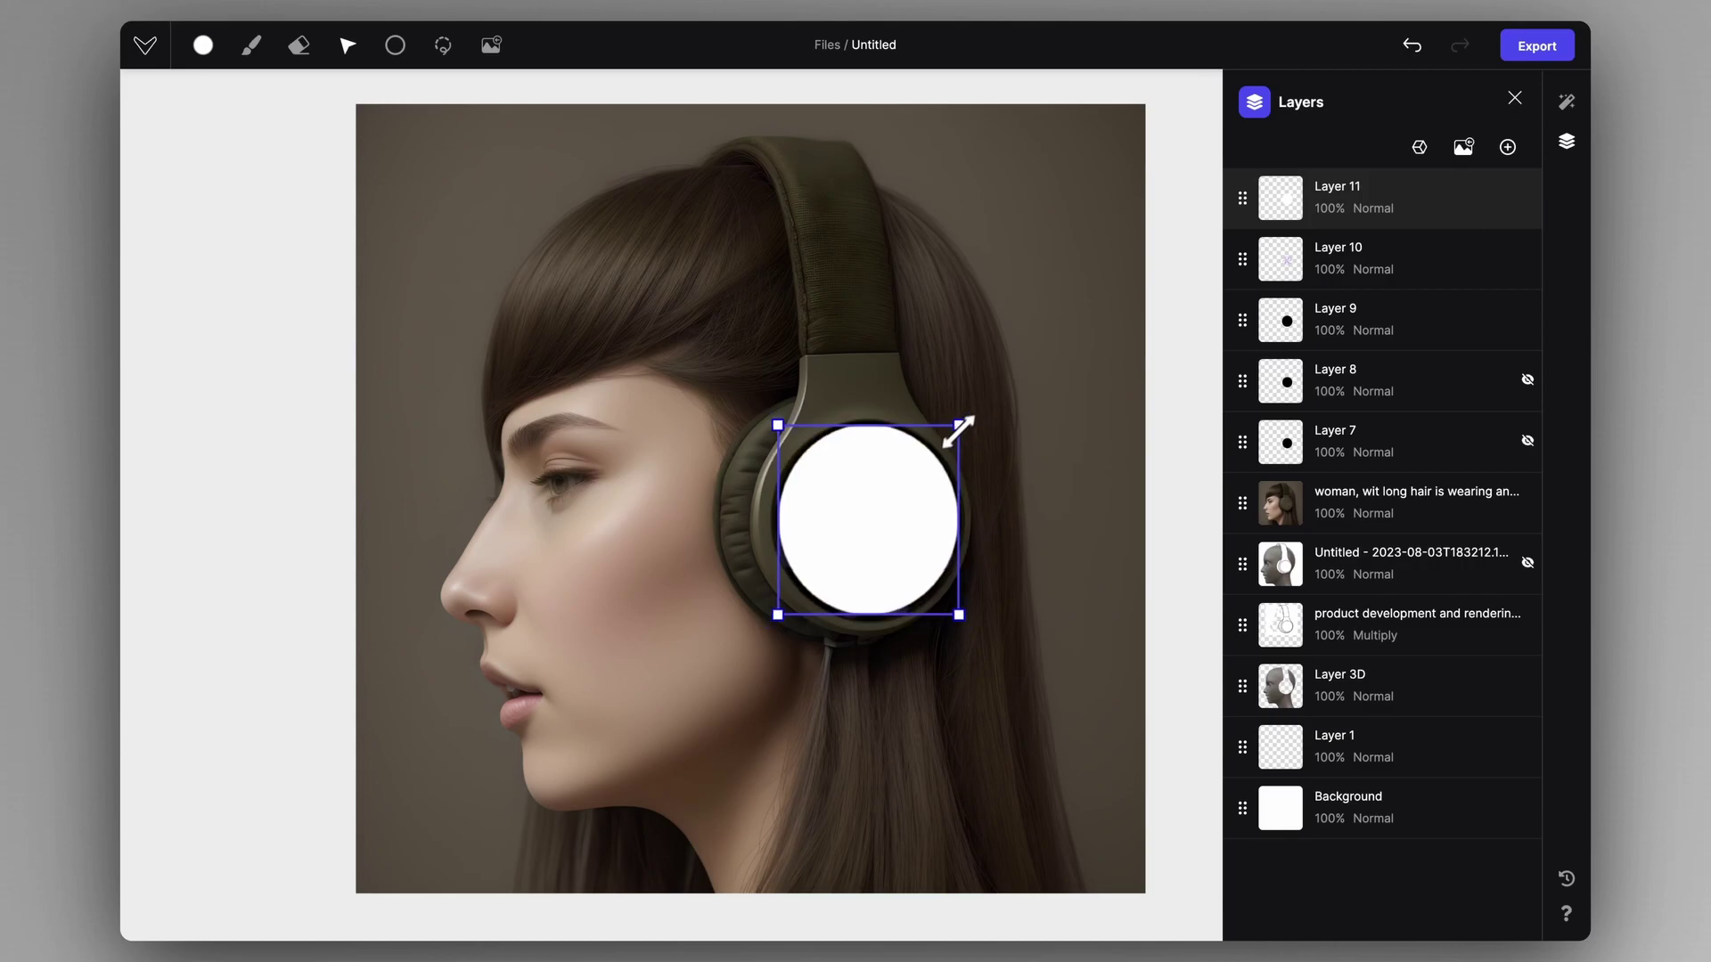
pyautogui.press('b')
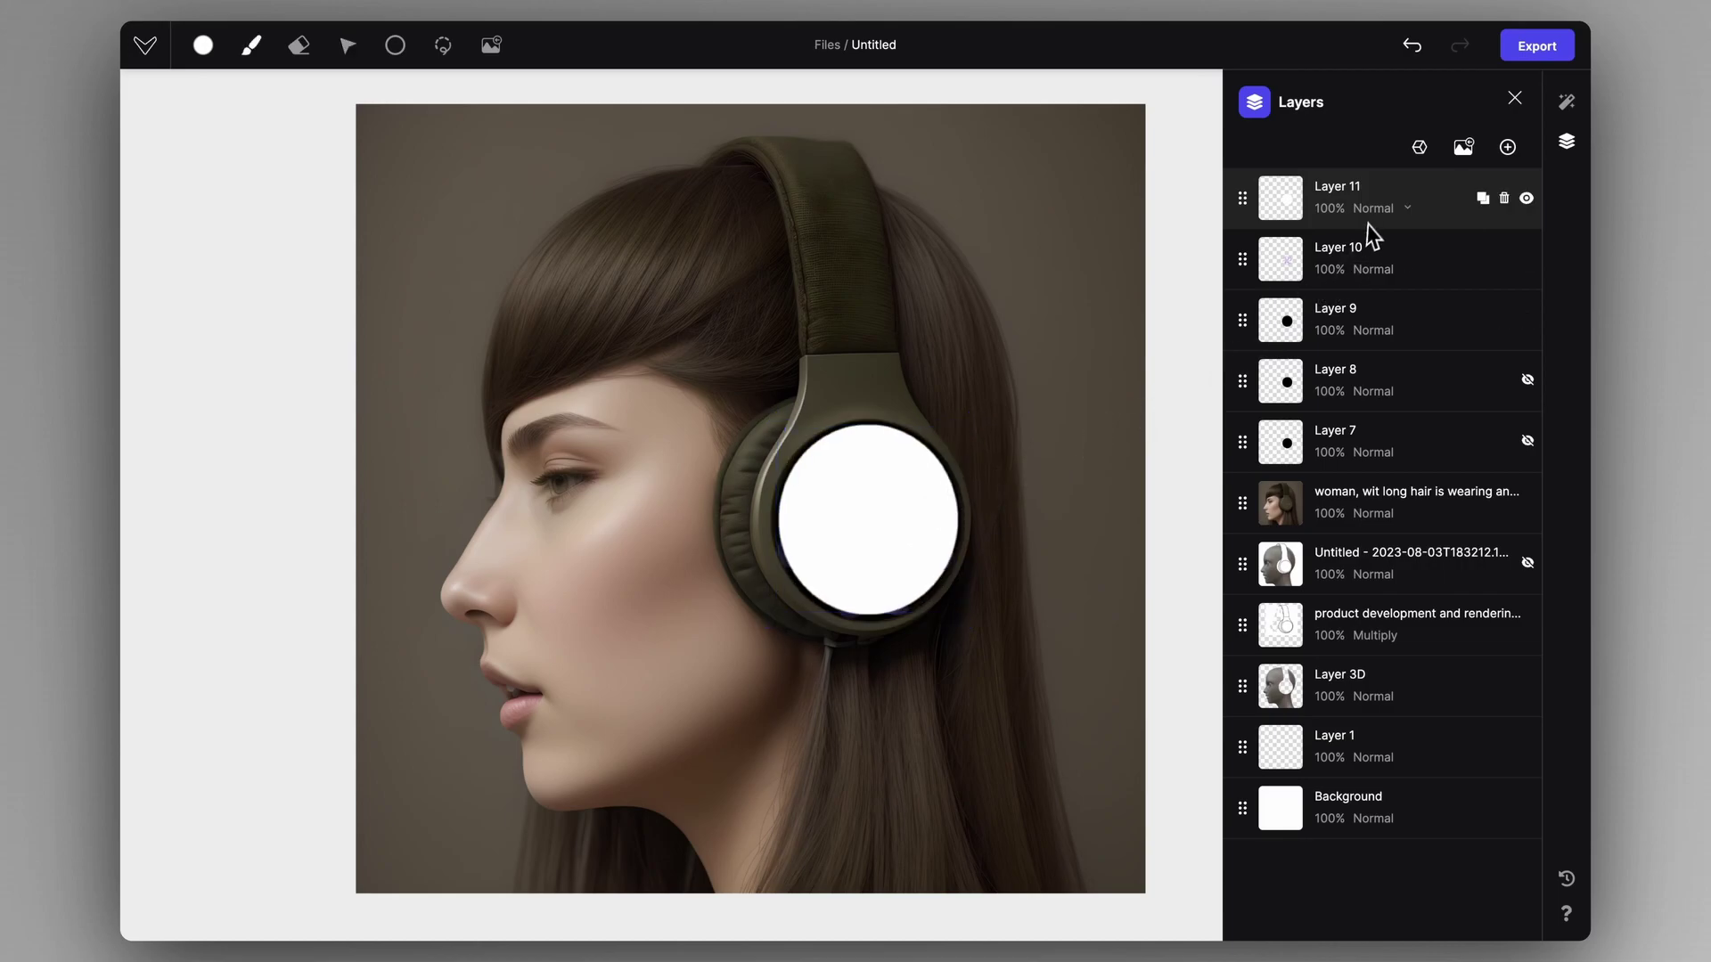
# - Lower the white ellipse layer's opacity to 14% and erase its lower part to leave a glass-like reflection across the upper disc
pyautogui.click(1401, 210)
pyautogui.moveTo(1391, 279); pyautogui.dragTo(1284, 279)
pyautogui.press('e')
pyautogui.moveTo(774, 629); pyautogui.dragTo(1139, 501)
pyautogui.moveTo(824, 595); pyautogui.dragTo(1115, 528)
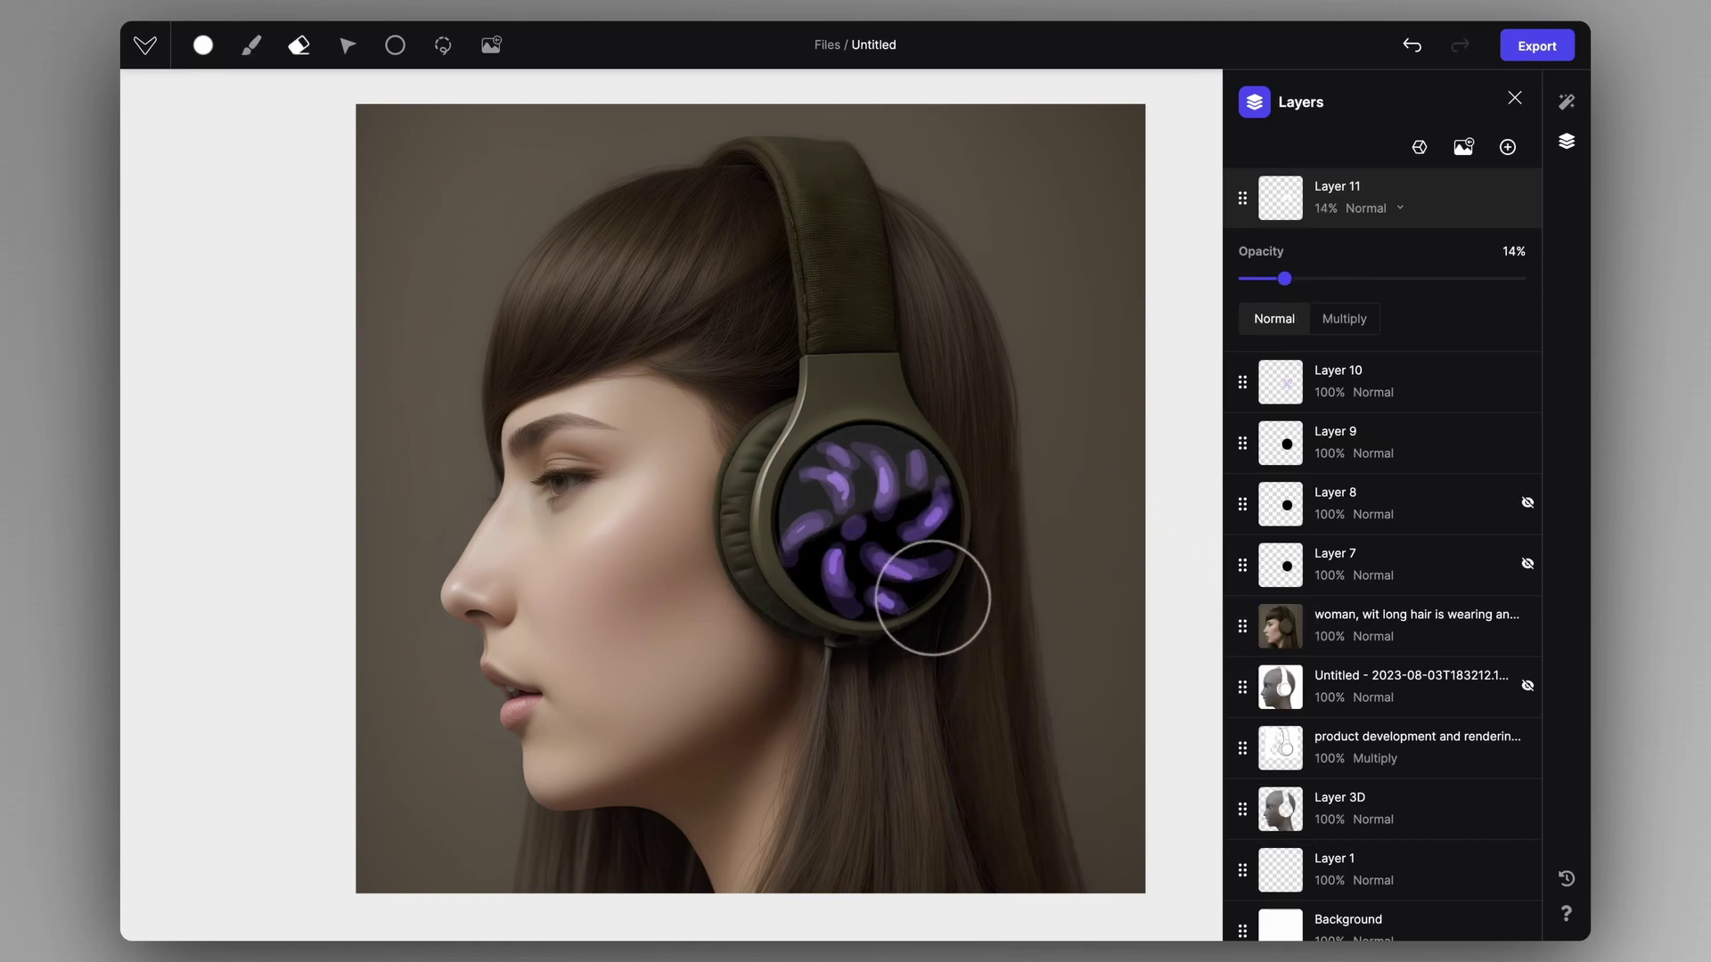
pyautogui.scroll(-4, 936, 559)
pyautogui.scroll(5, 936, 553)
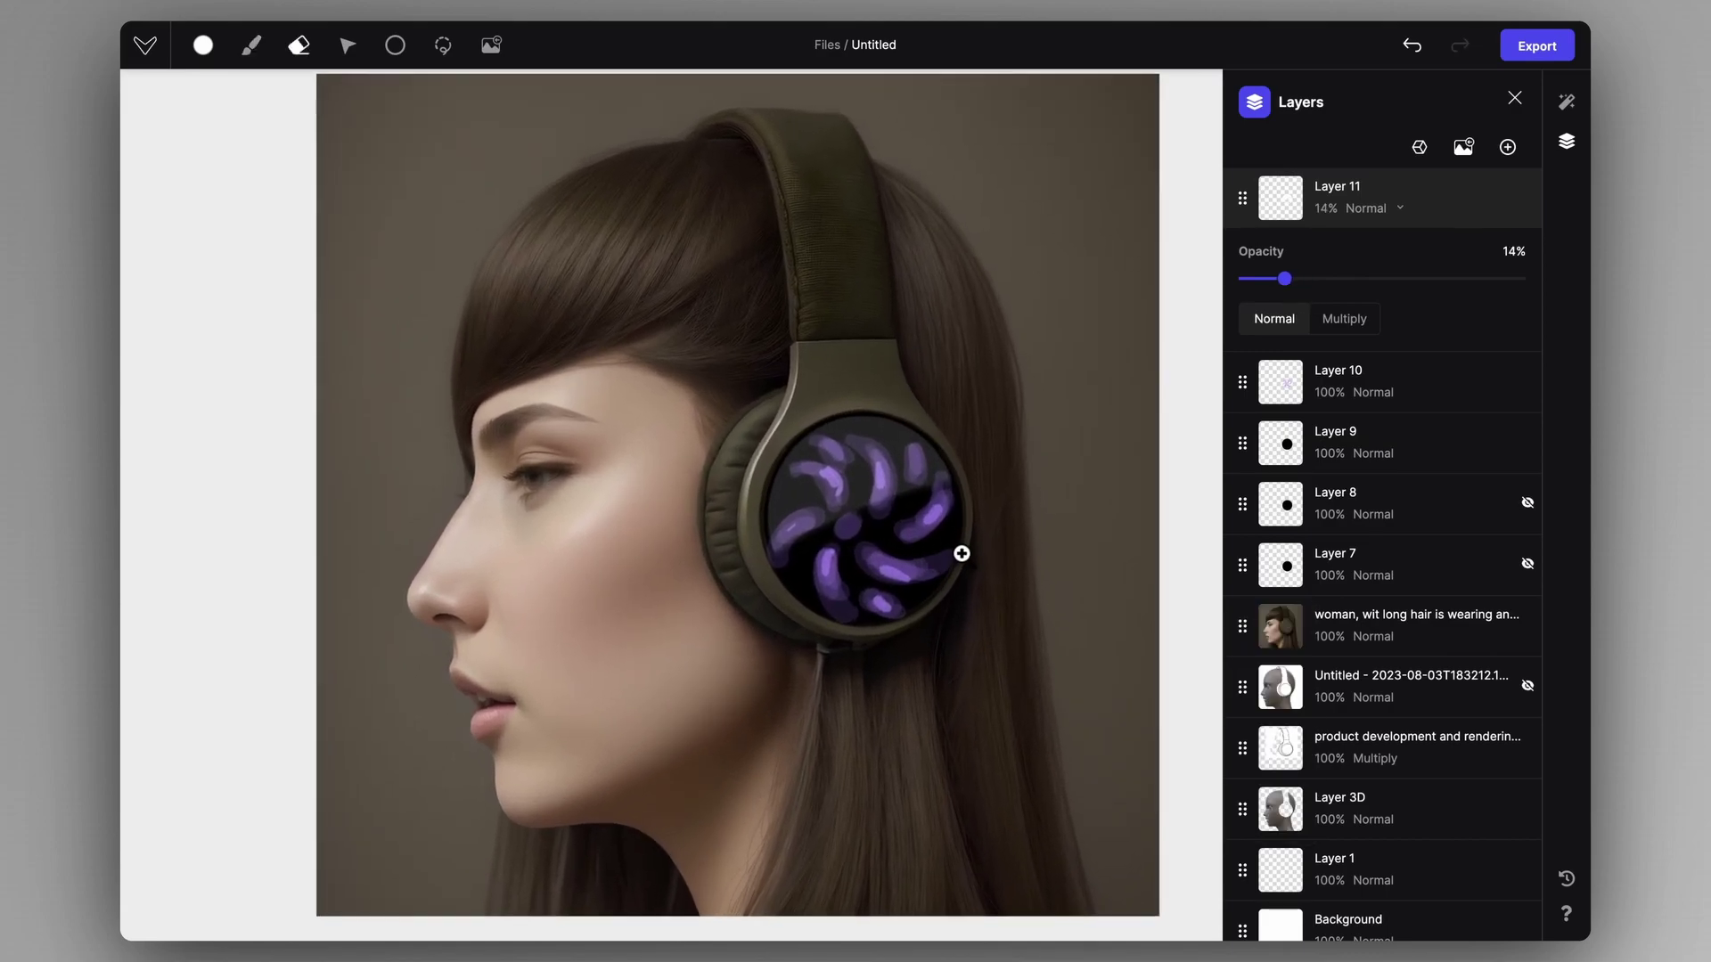
pyautogui.scroll(-1, 891, 601)
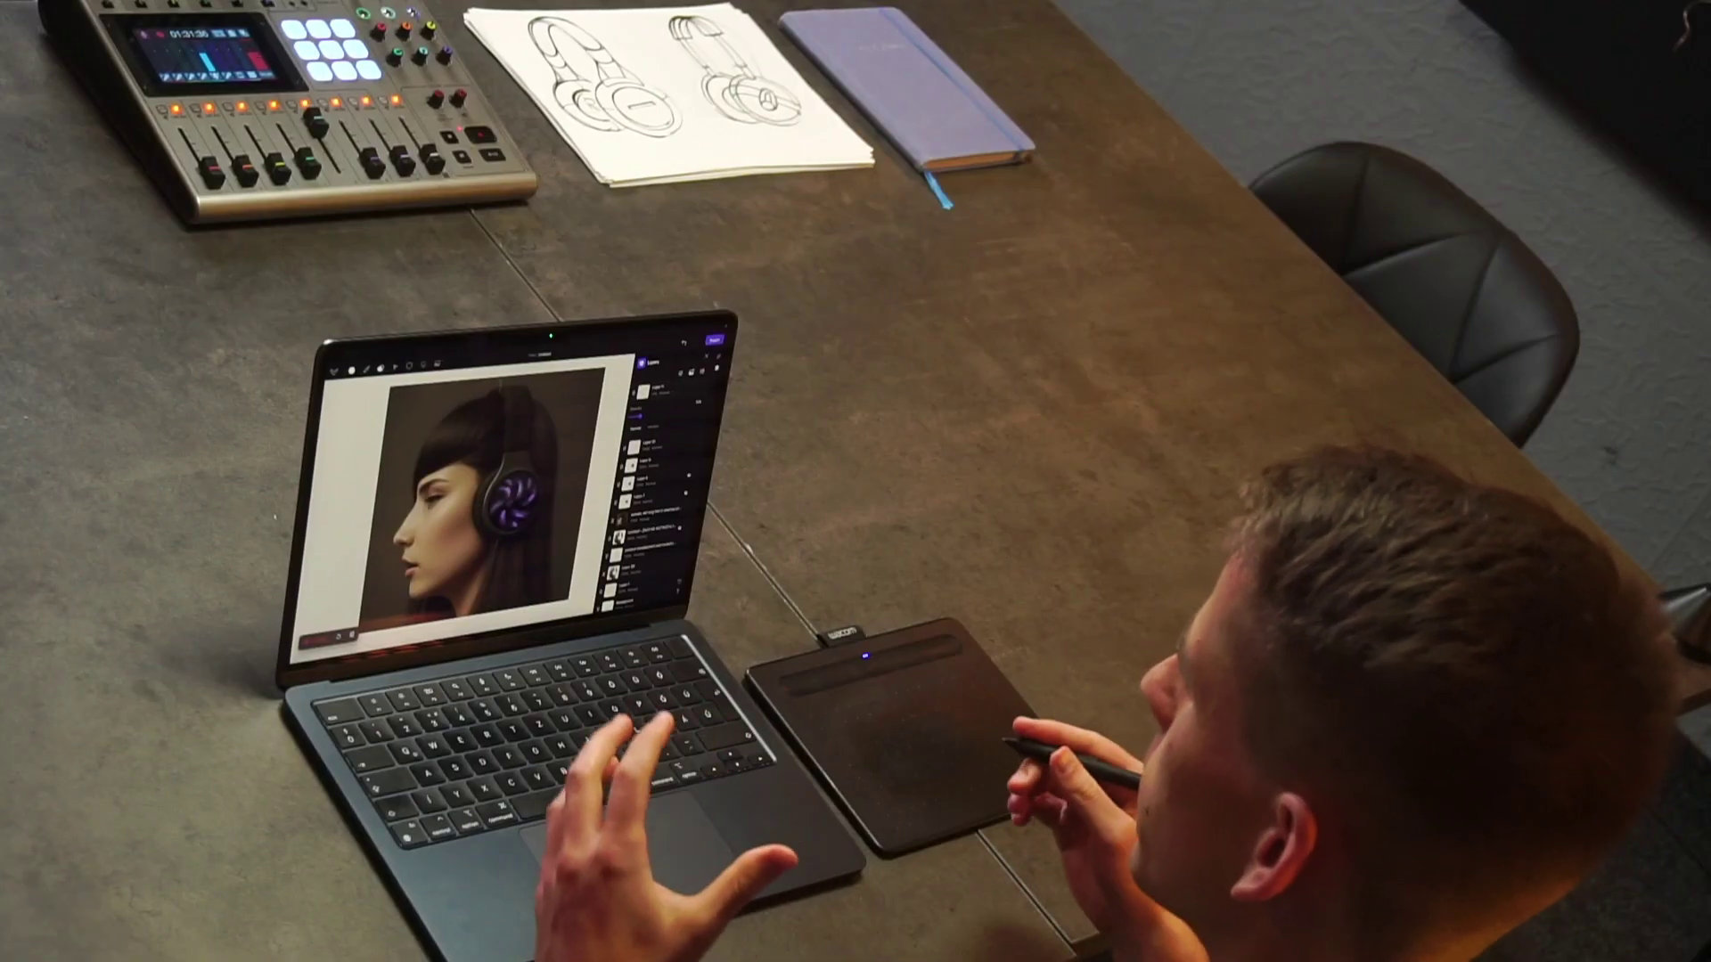
# - Hide the white reflection and purple swirl layers and show the black ellipse layers over the ear cup
pyautogui.press('super+z')
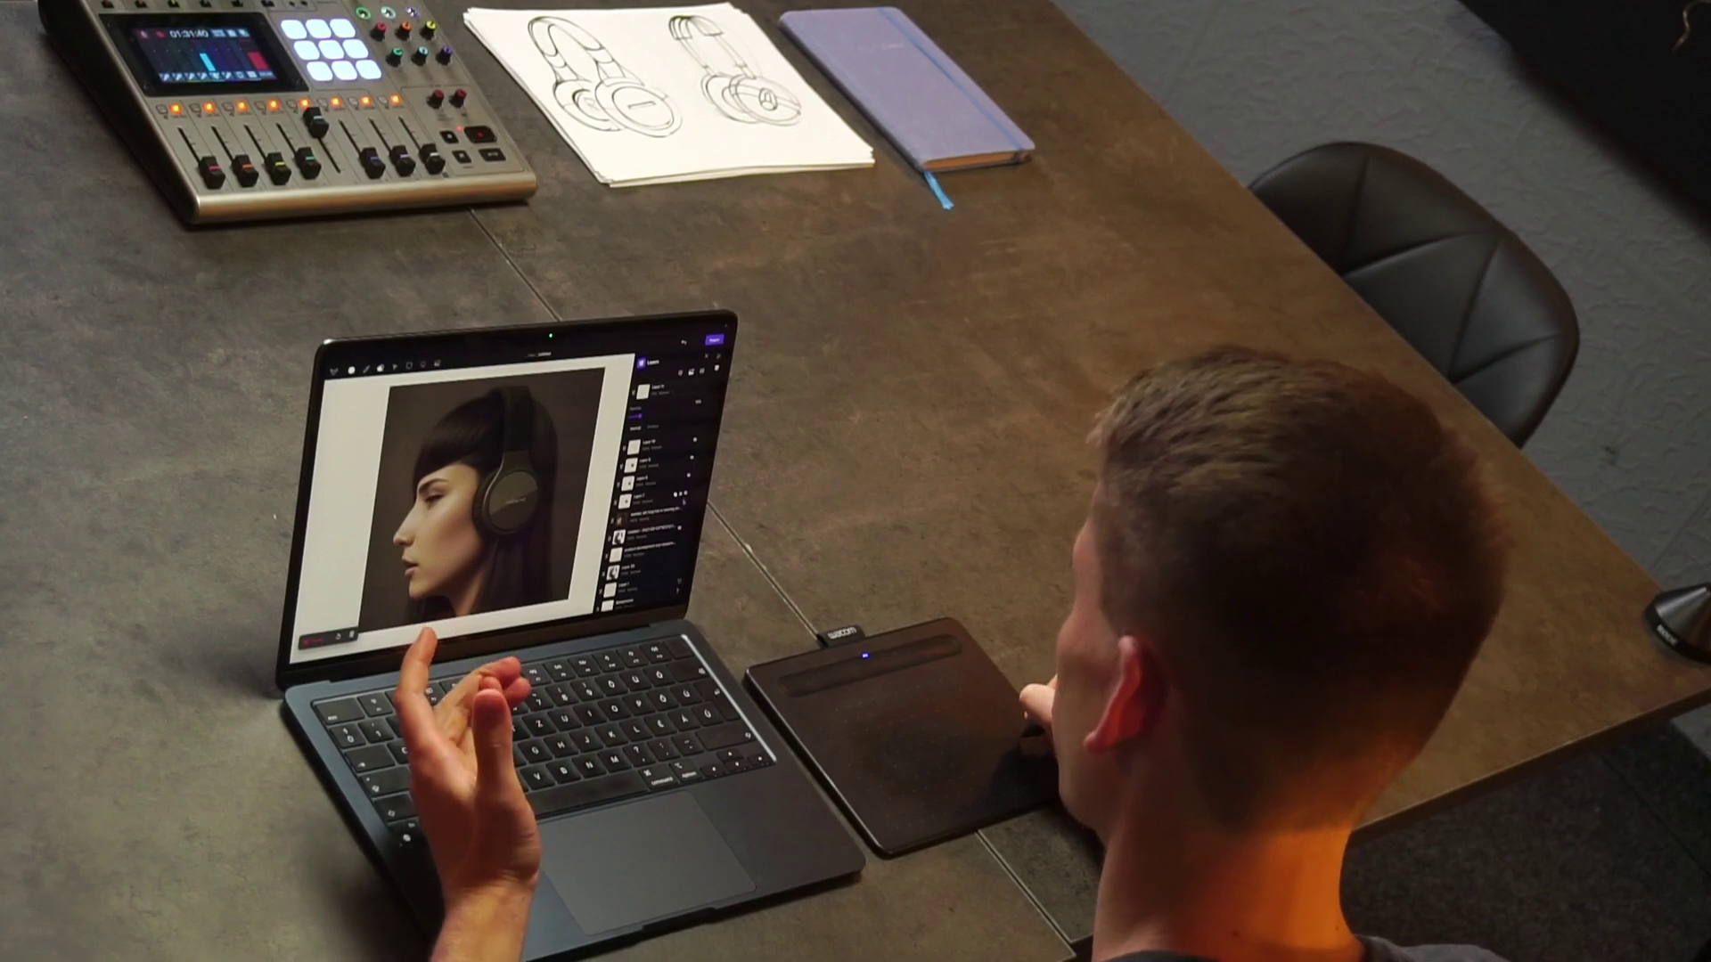
pyautogui.click(682, 512)
pyautogui.click(681, 512)
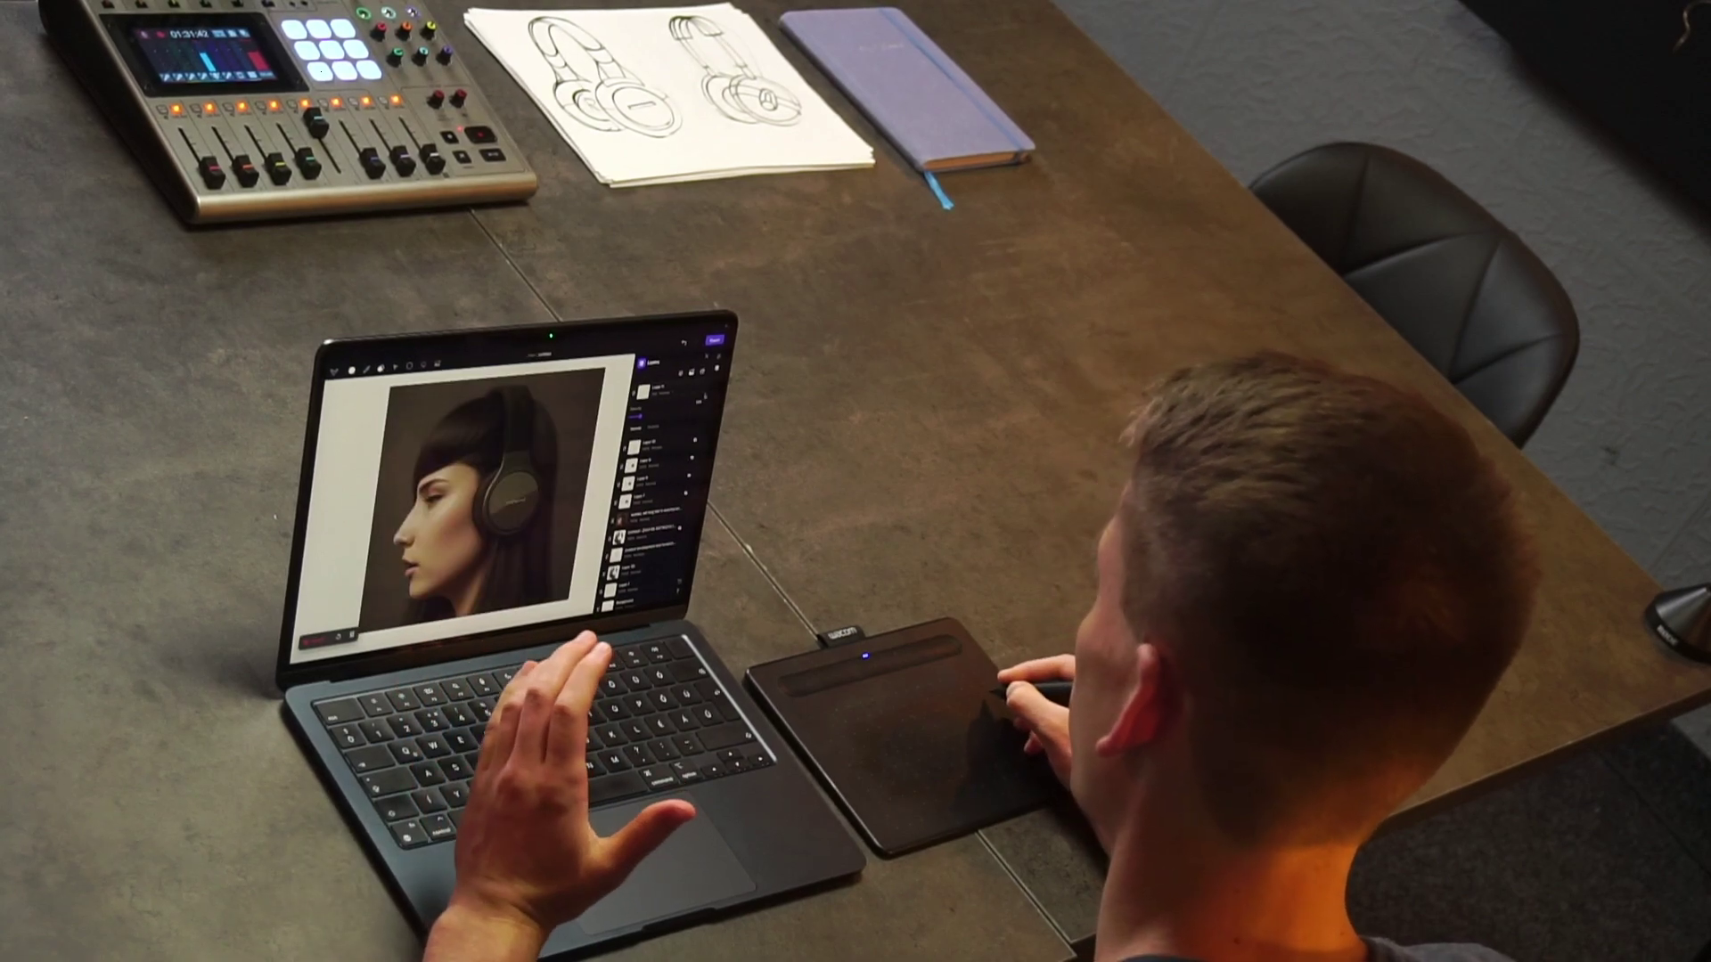
pyautogui.click(718, 356)
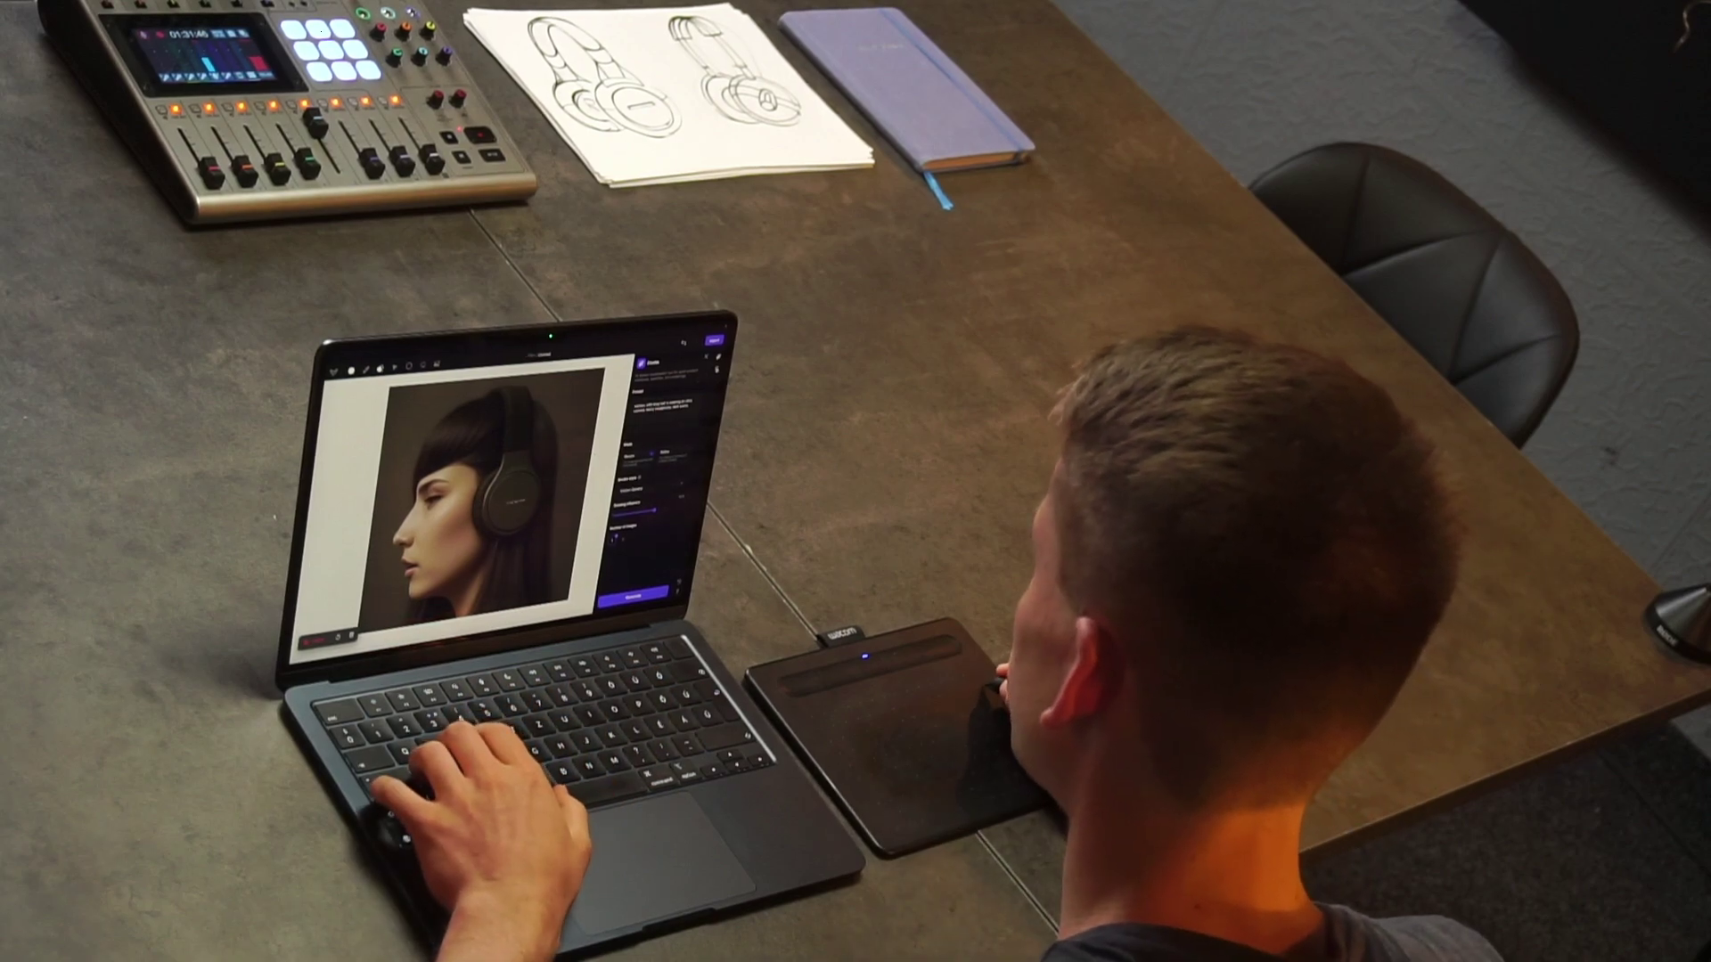
pyautogui.click(717, 368)
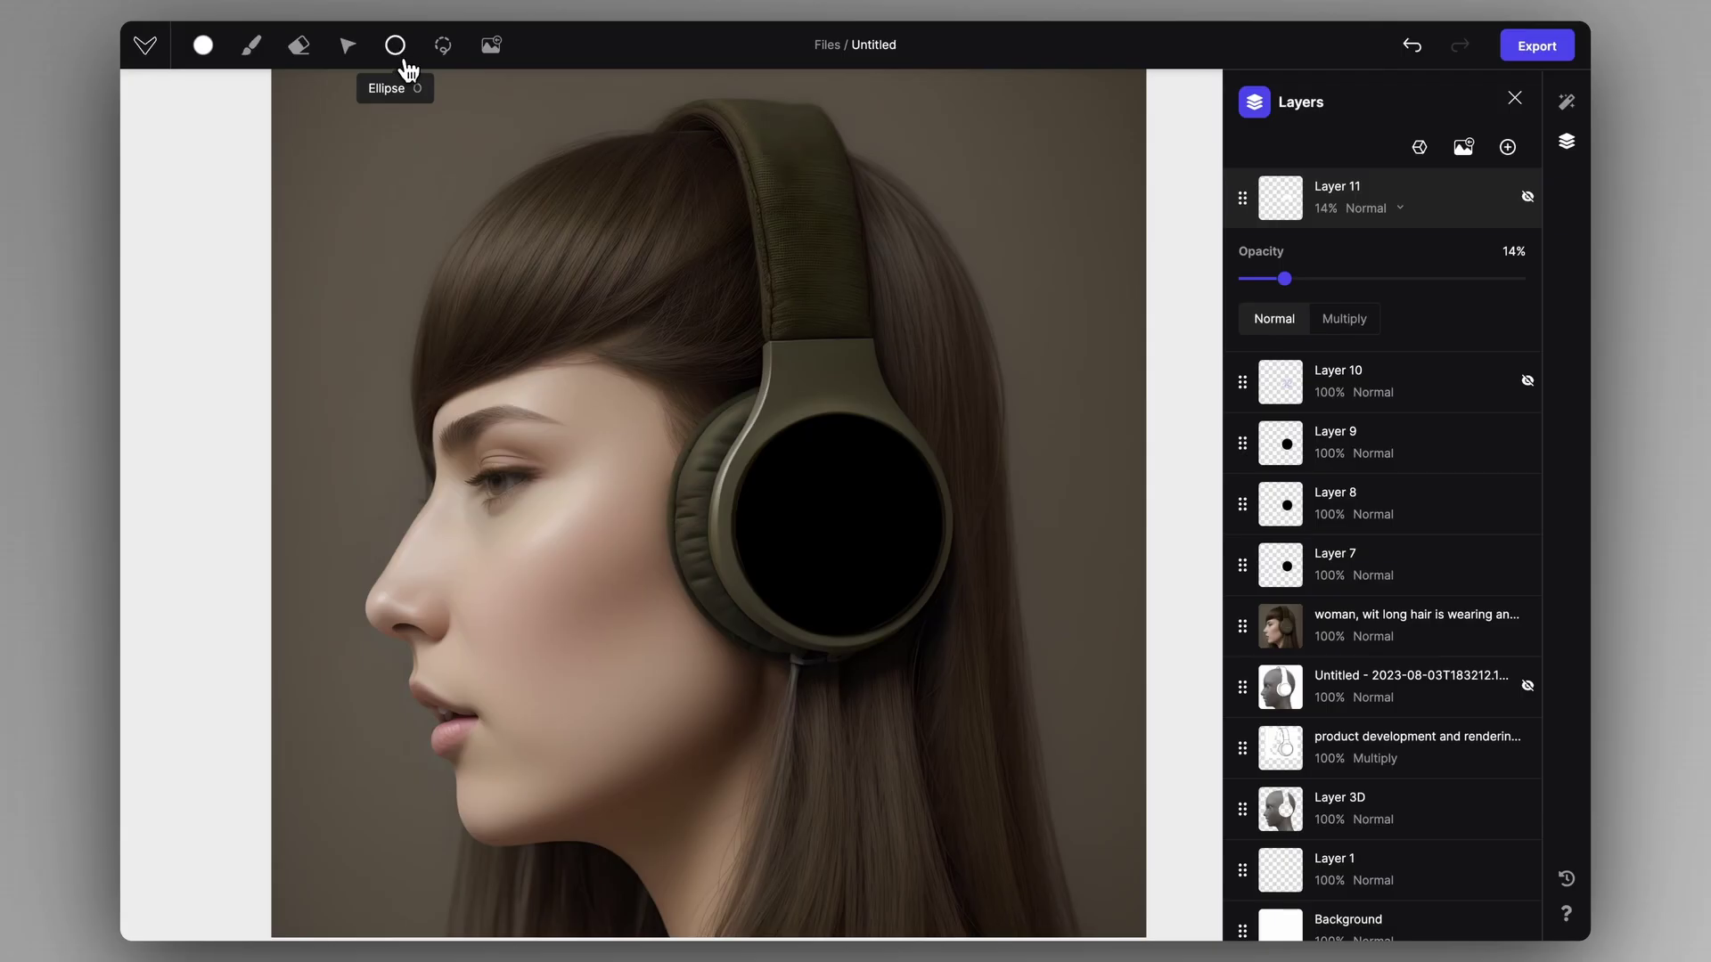
# - Draw an unfilled light purple ring on a new layer over the ear cup and nest two smaller copies of it inside
pyautogui.click(396, 49)
pyautogui.click(203, 45)
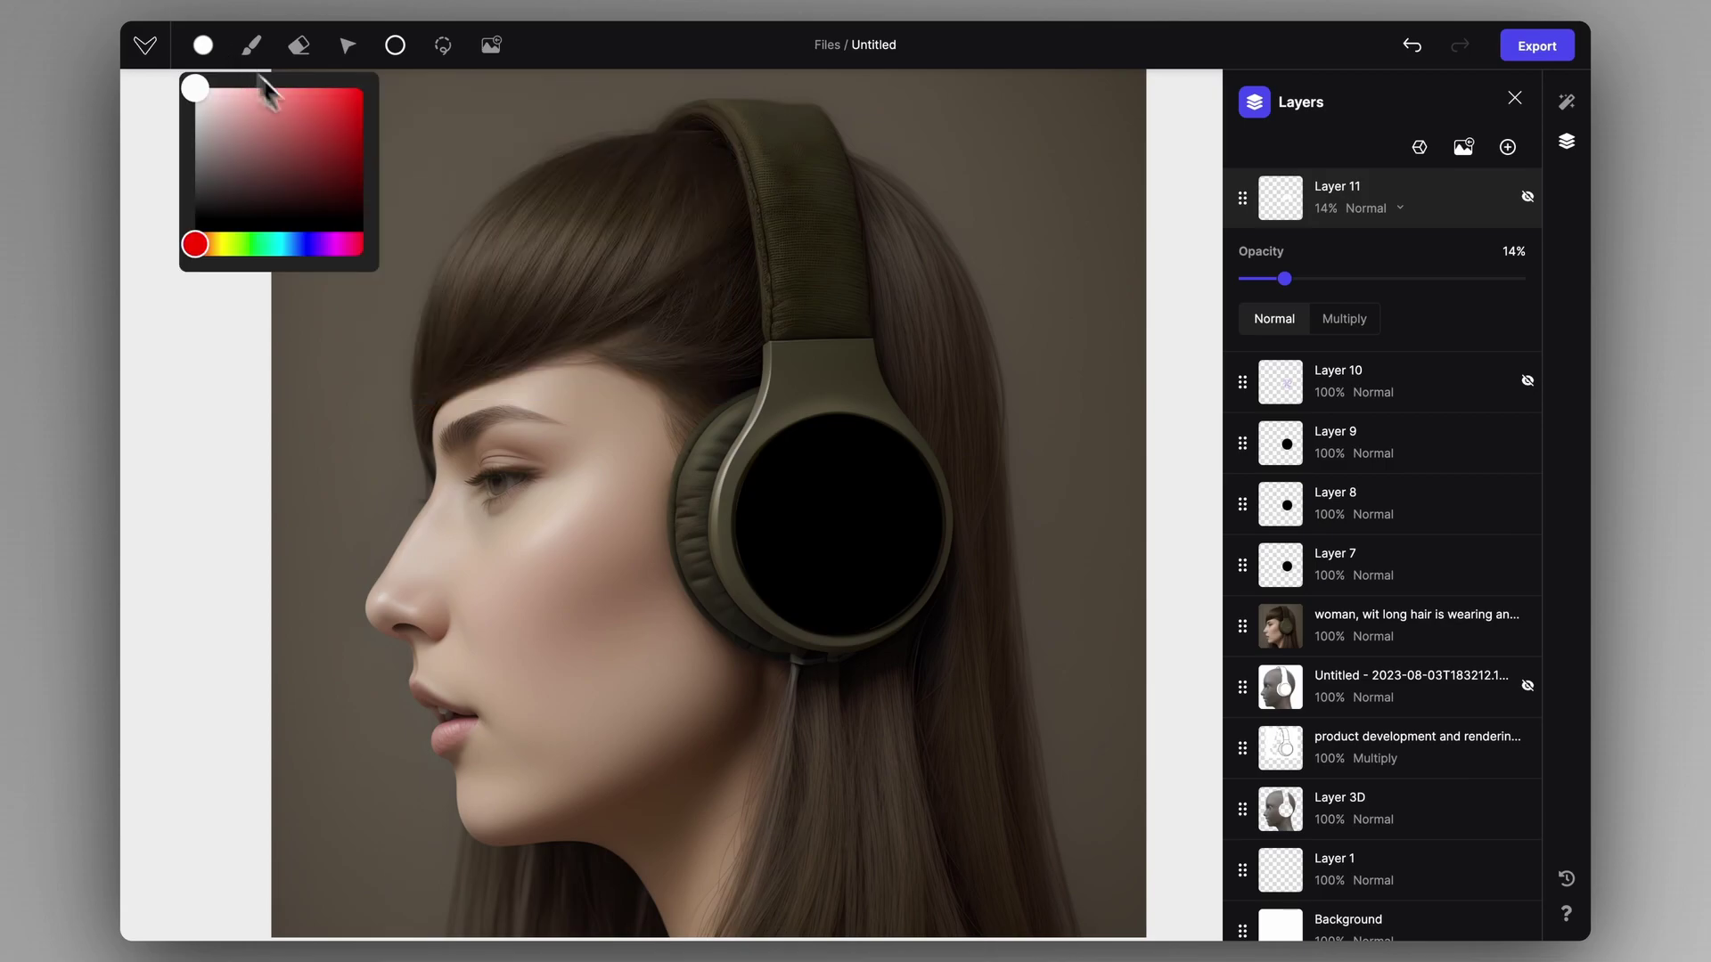
pyautogui.moveTo(308, 252); pyautogui.dragTo(326, 249)
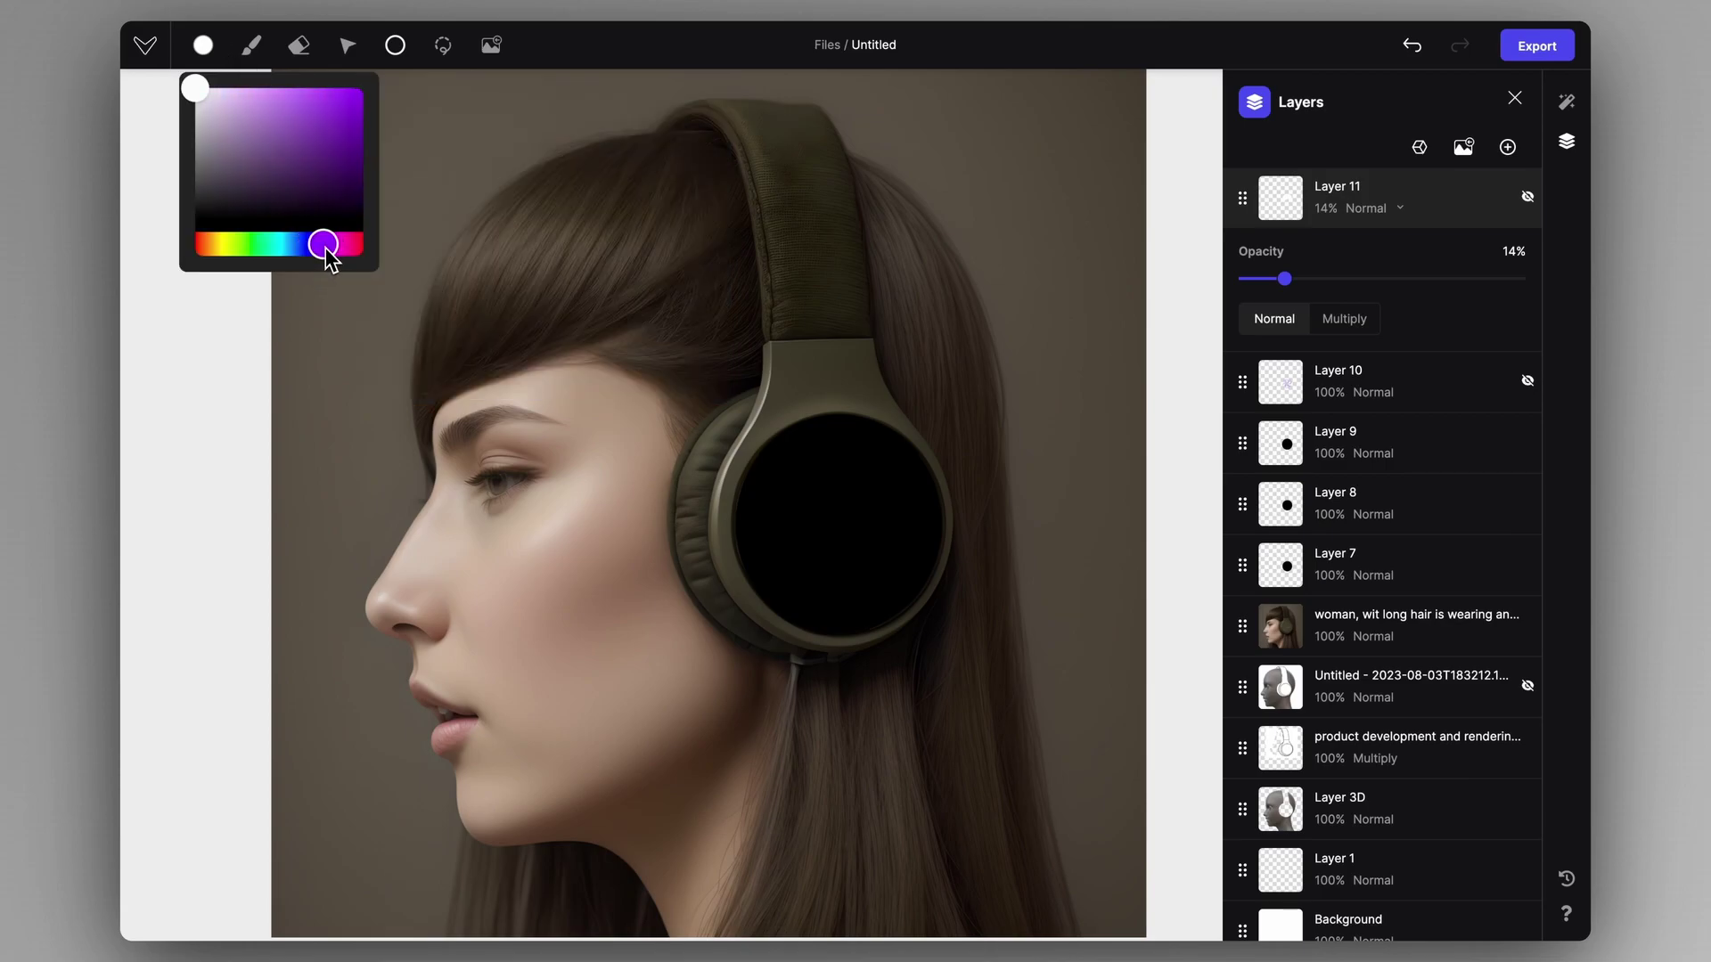
pyautogui.click(248, 89)
pyautogui.click(380, 59)
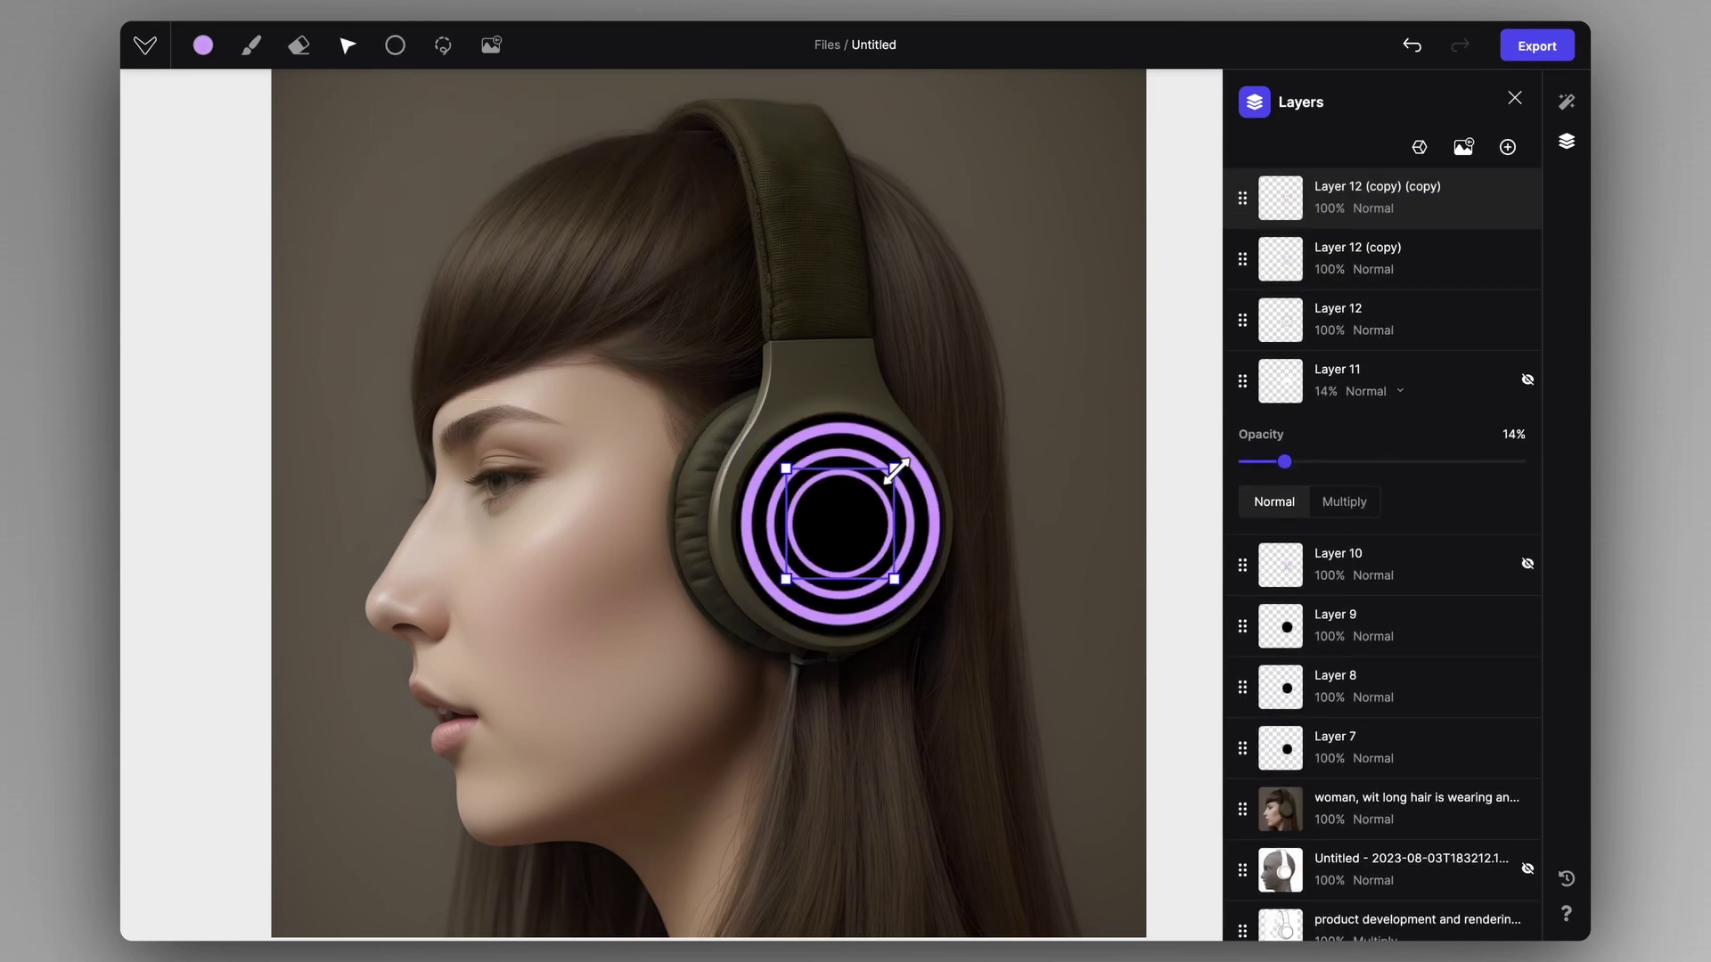
pyautogui.click(821, 523)
pyautogui.scroll(1, 891, 499)
pyautogui.scroll(-2, 908, 495)
# - Lower the middle ring's opacity to 65% and the innermost ring's opacity to 50%
pyautogui.press('b')
pyautogui.click(1400, 268)
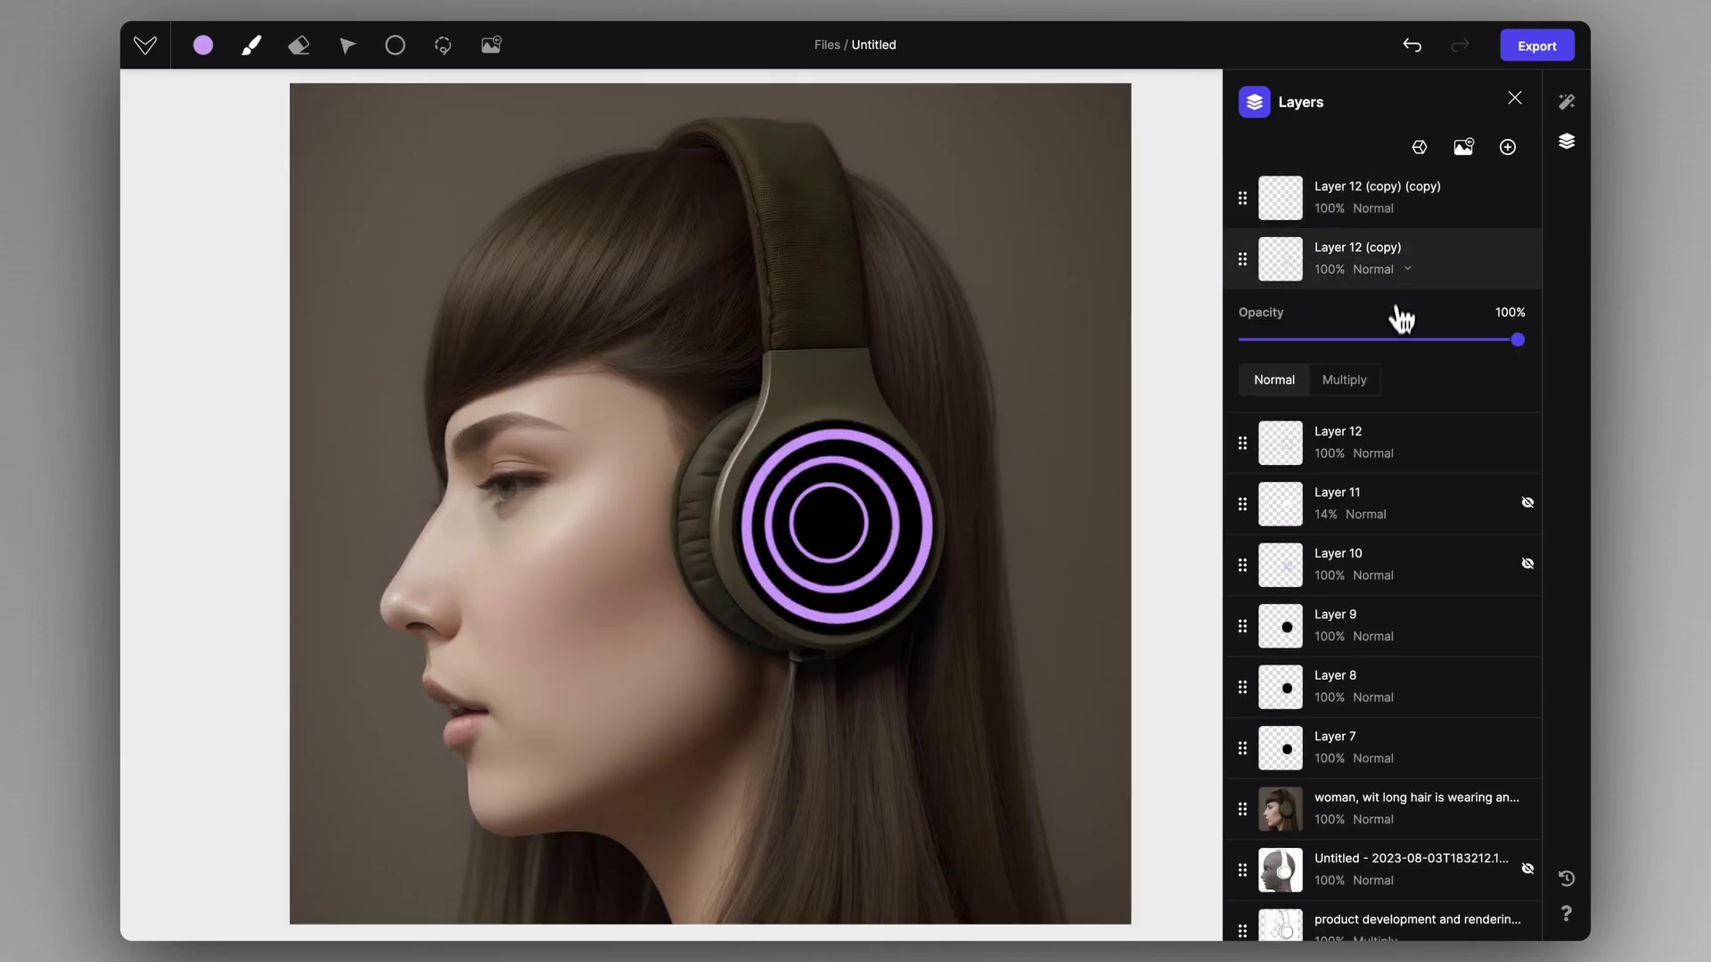
pyautogui.click(1400, 209)
pyautogui.click(1382, 279)
pyautogui.click(1400, 388)
pyautogui.click(1422, 340)
pyautogui.scroll(-3, 954, 468)
pyautogui.scroll(1, 969, 545)
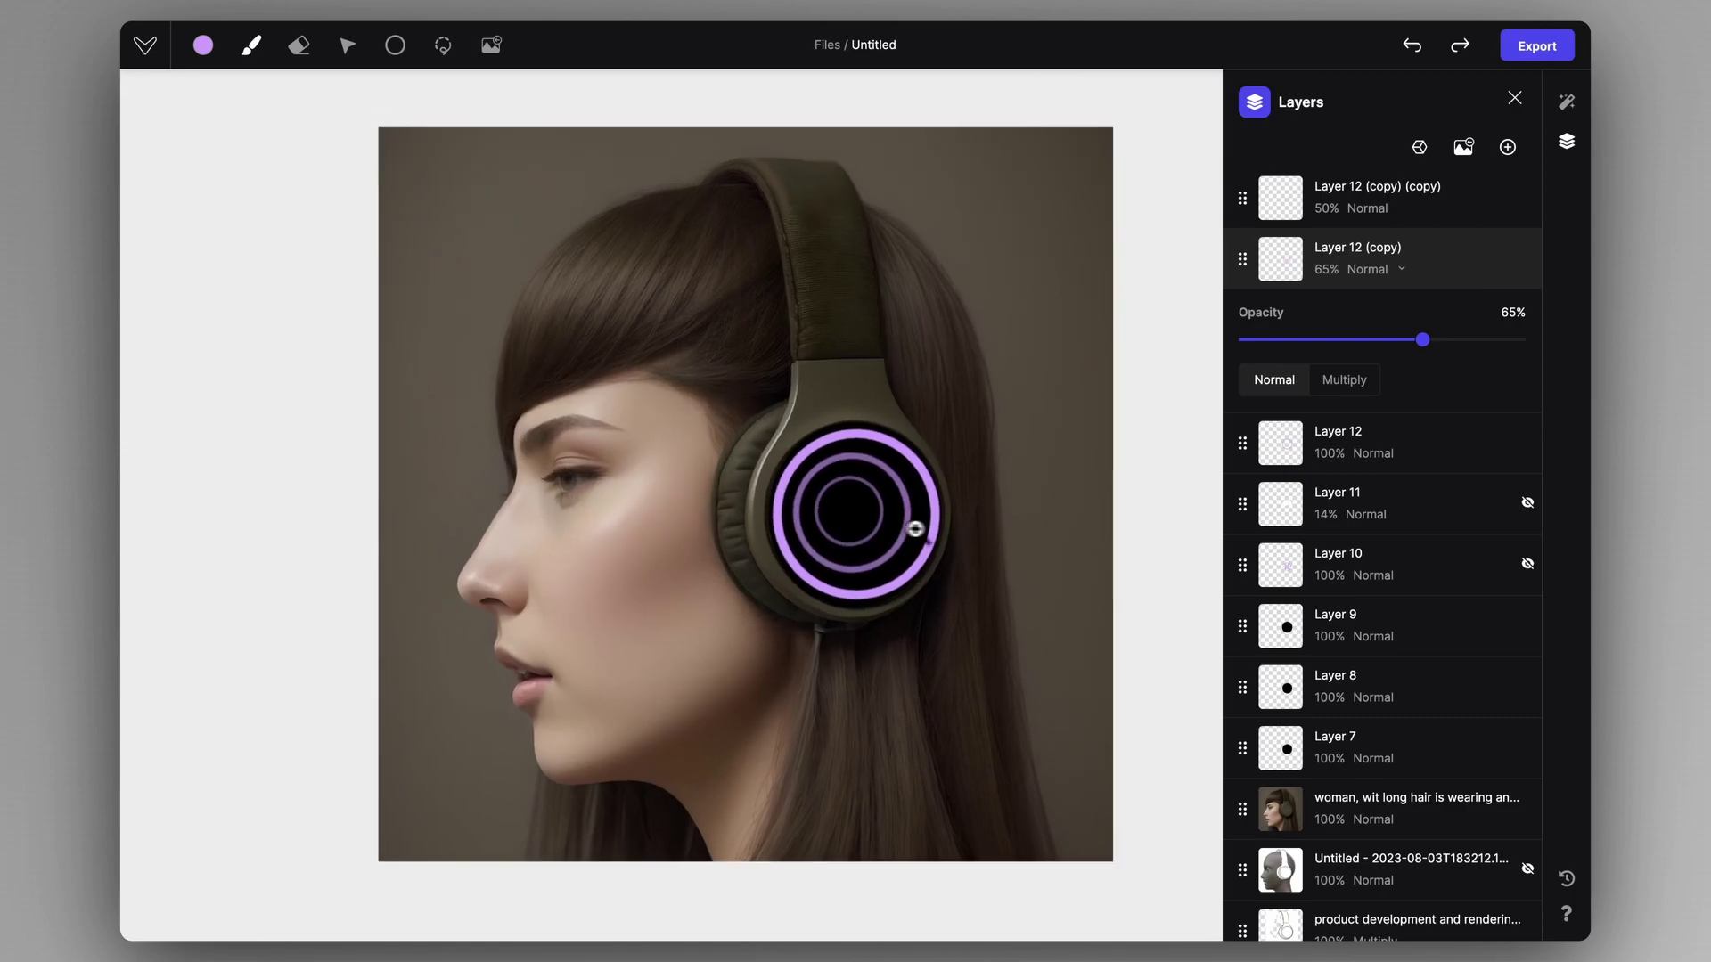
pyautogui.scroll(-1, 1018, 380)
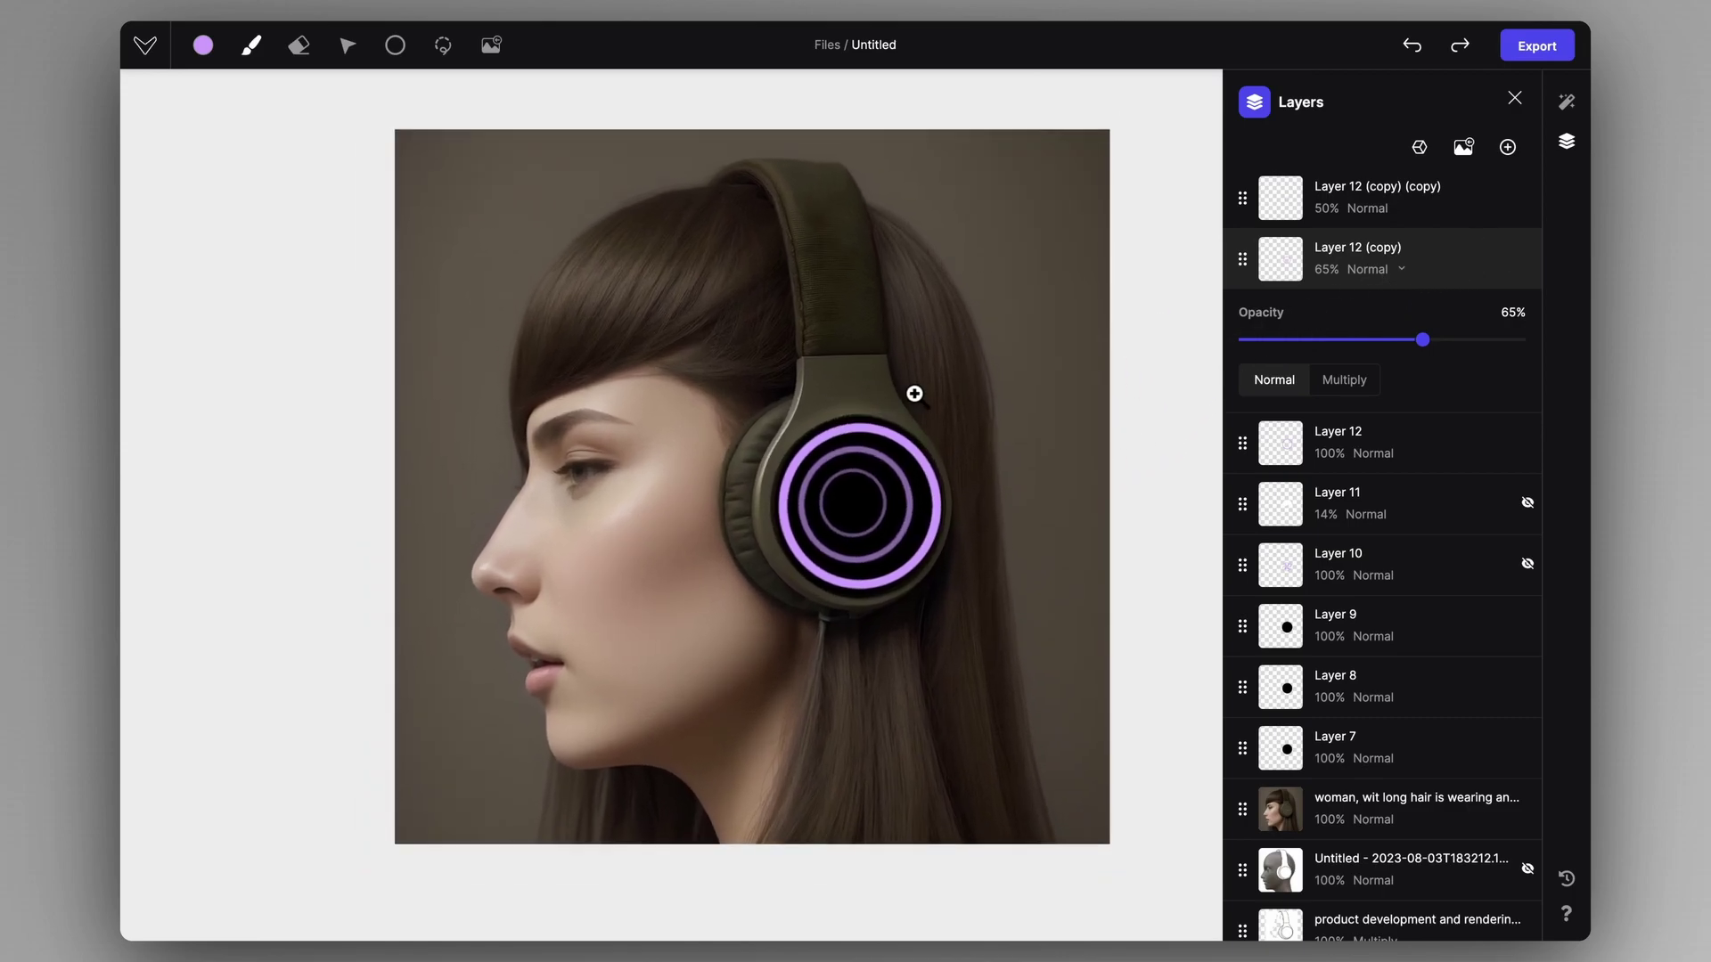
# - Export the ring design as a 1080p image, once without and once with the white reflection shown
pyautogui.click(1535, 46)
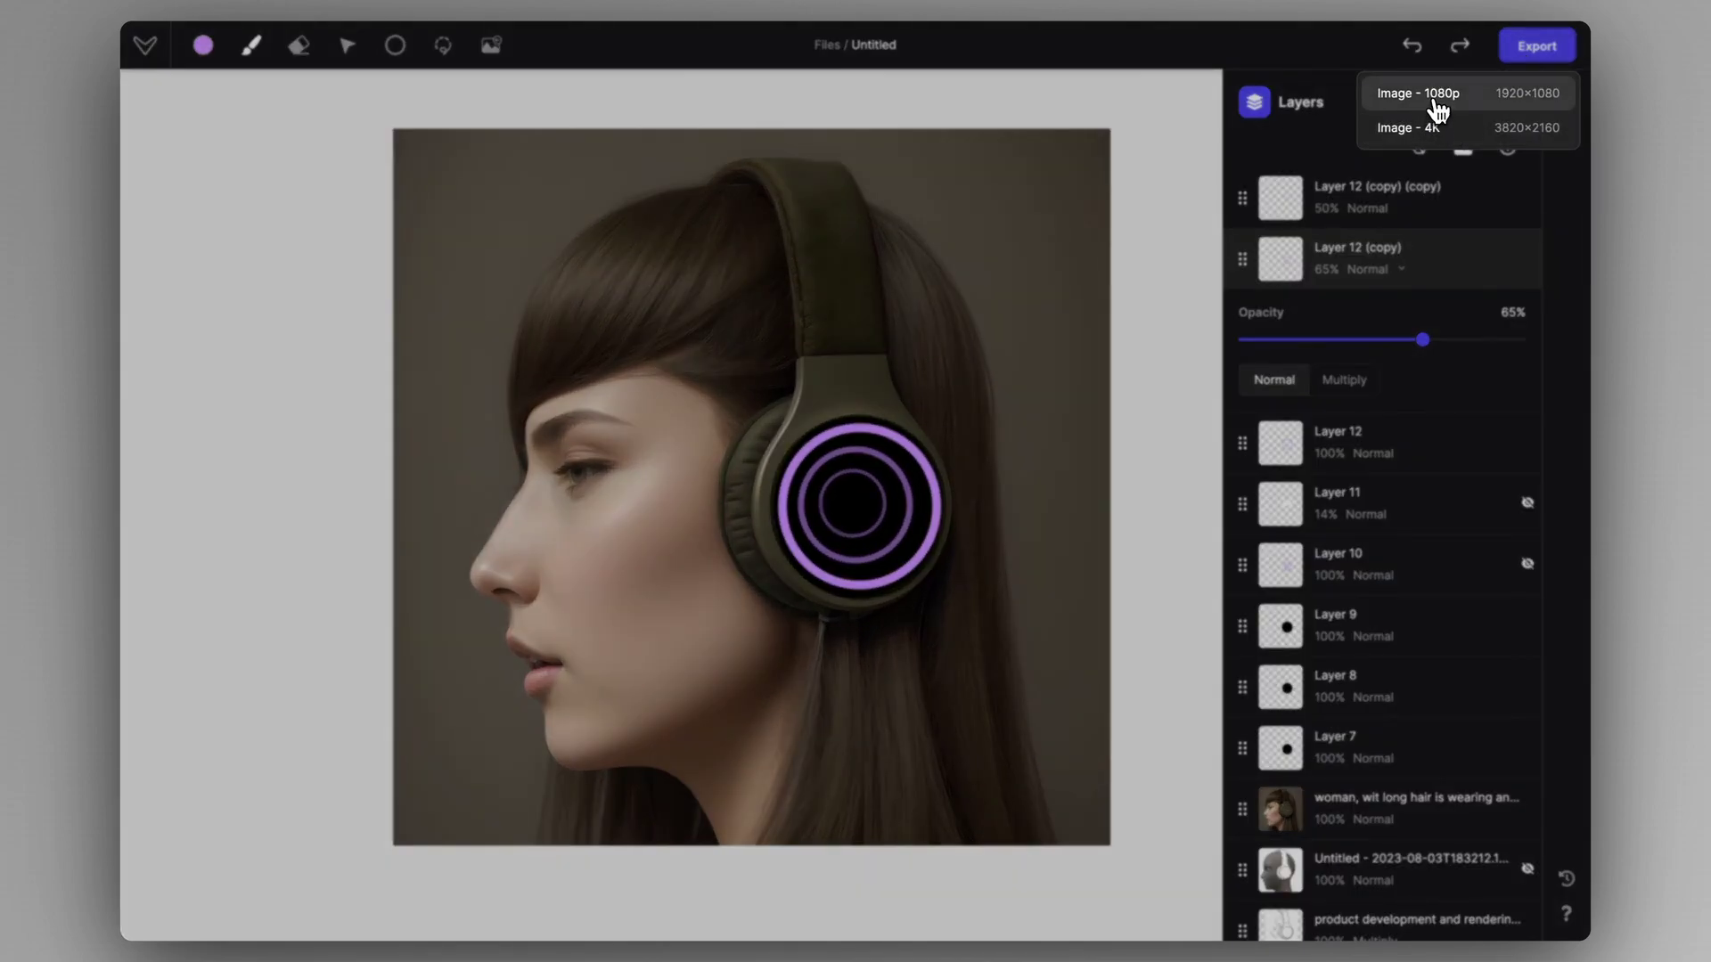
pyautogui.click(1437, 109)
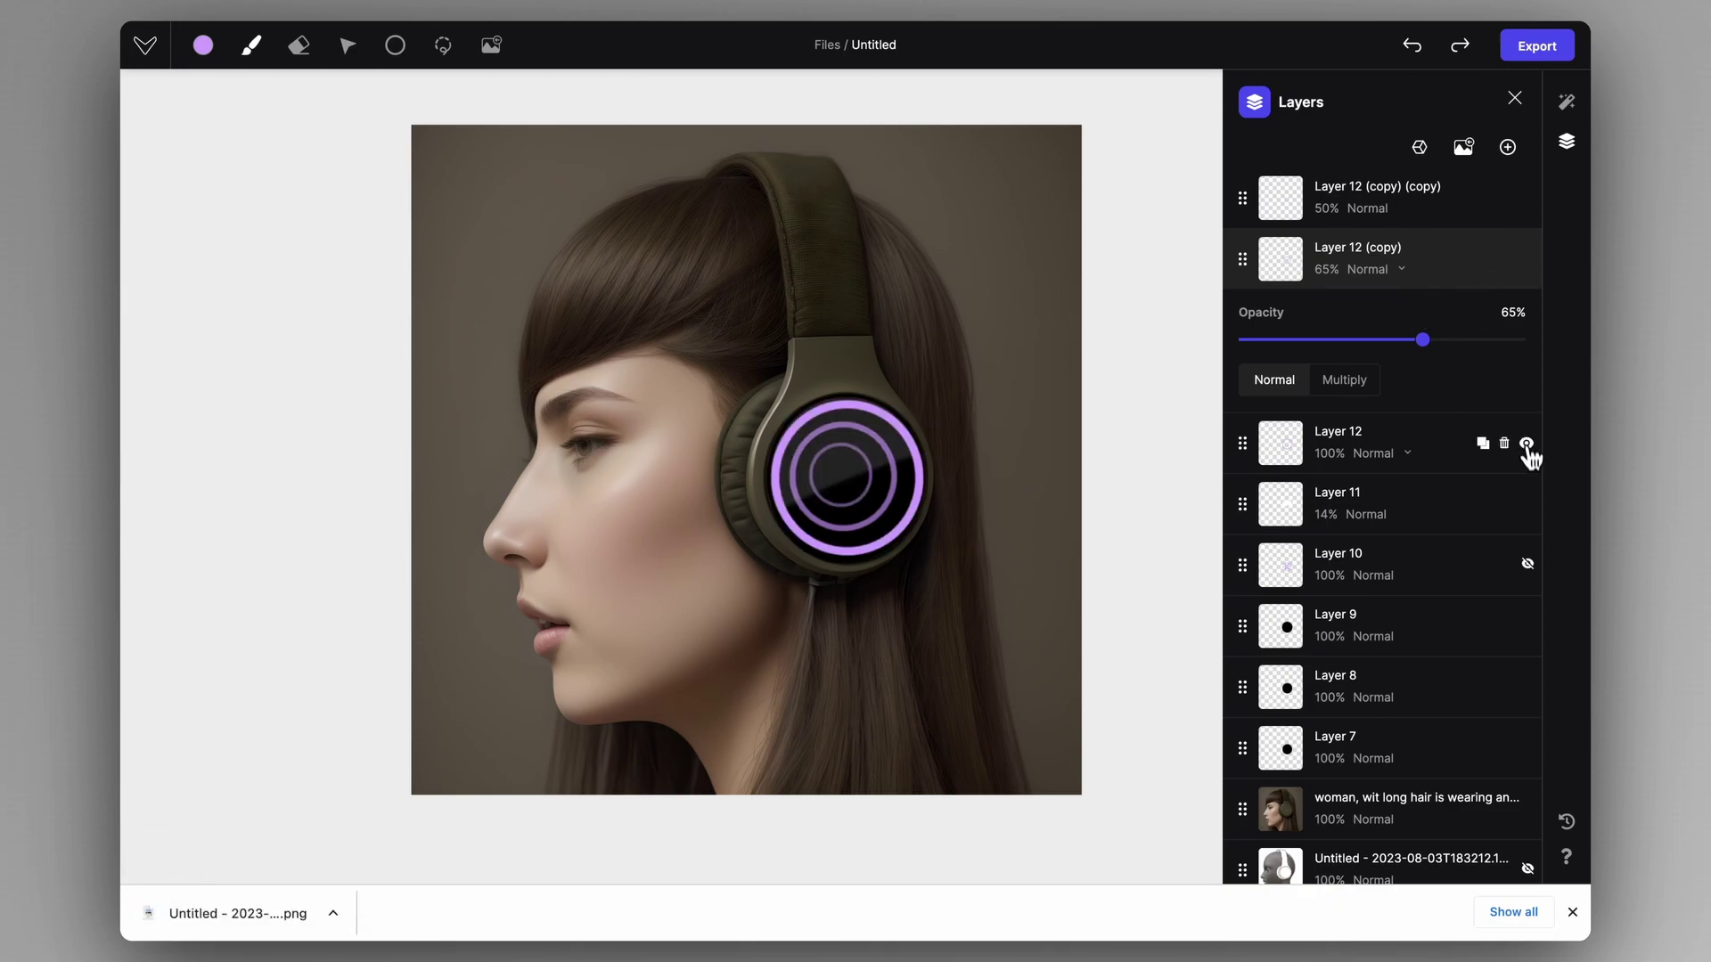
pyautogui.click(1534, 46)
pyautogui.click(1515, 80)
# - Hide the three purple ring layers, show the purple swirl layer instead, and export this version as a 1080p image
pyautogui.click(1527, 258)
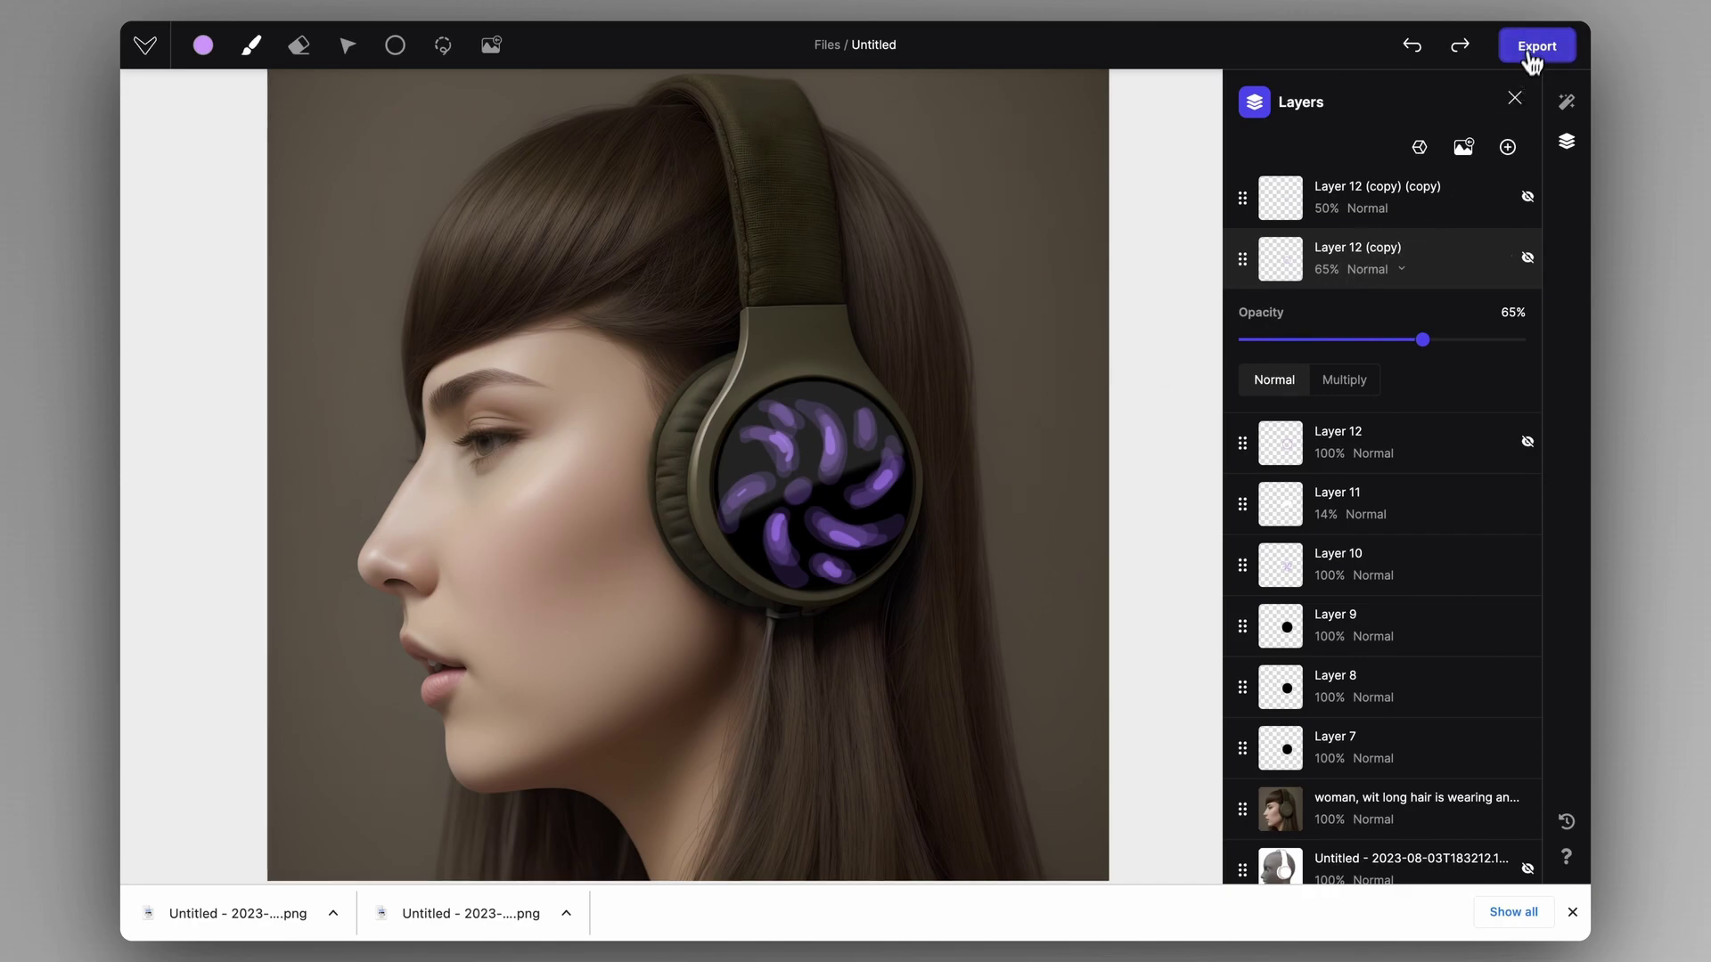
pyautogui.click(1534, 46)
pyautogui.click(1486, 100)
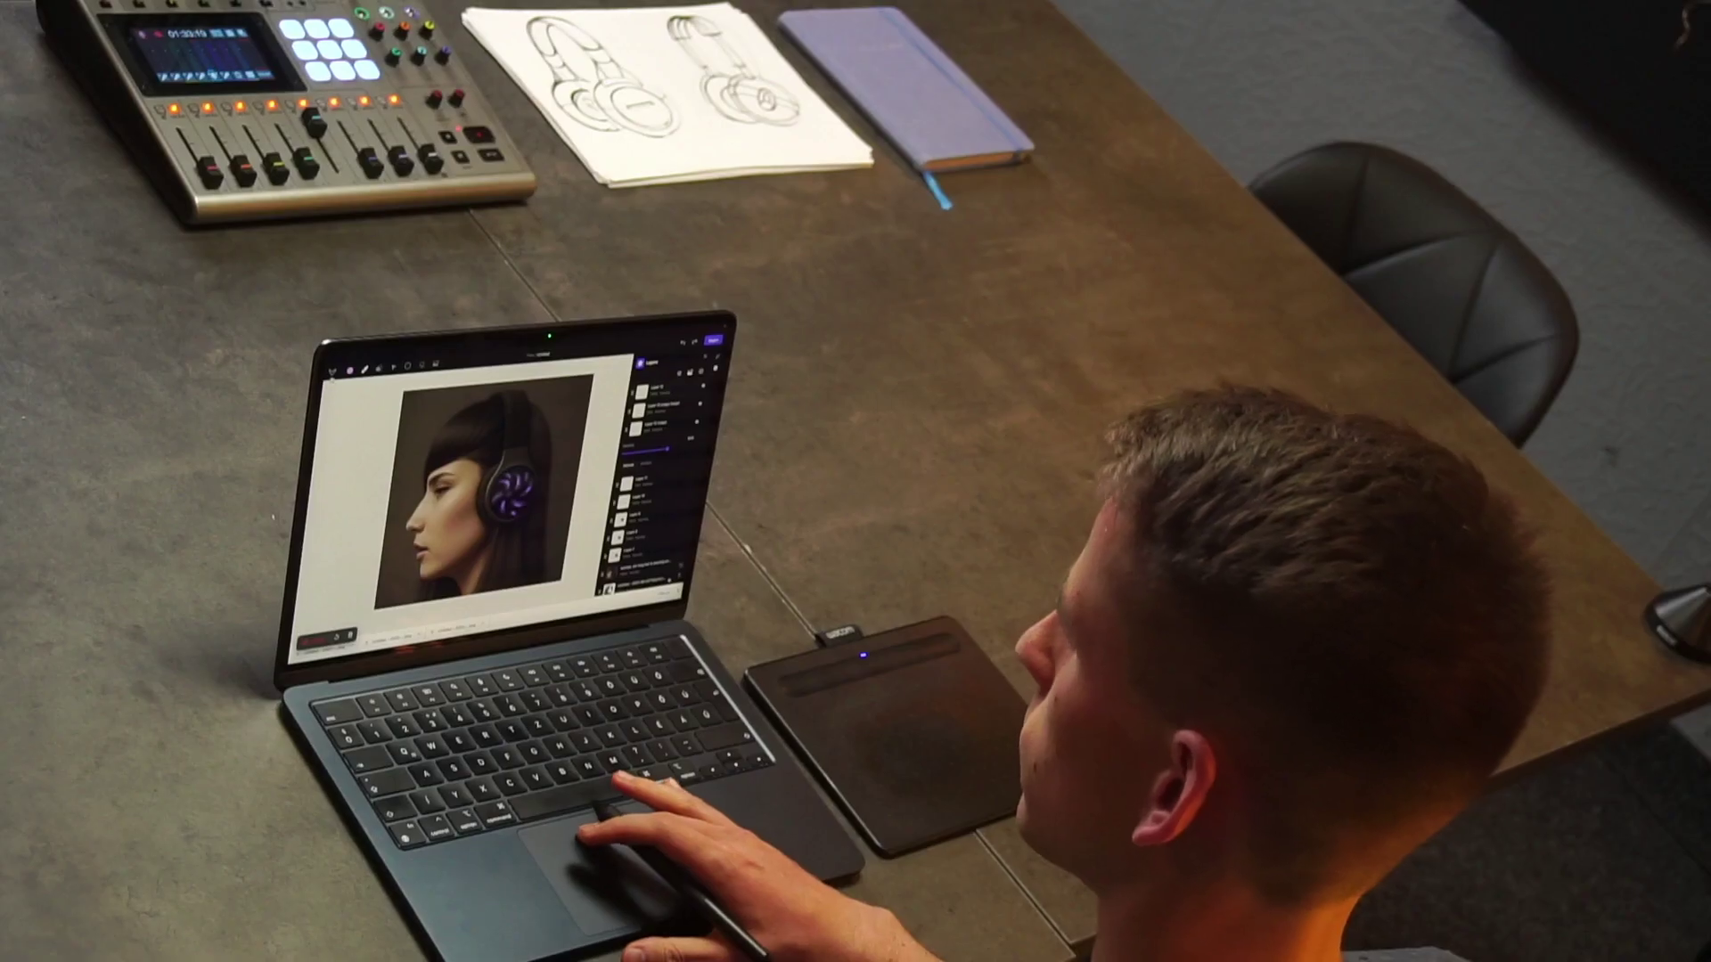
# - Return to the project's files, open the product development and renderings file and display its layers
pyautogui.click(332, 374)
pyautogui.click(338, 386)
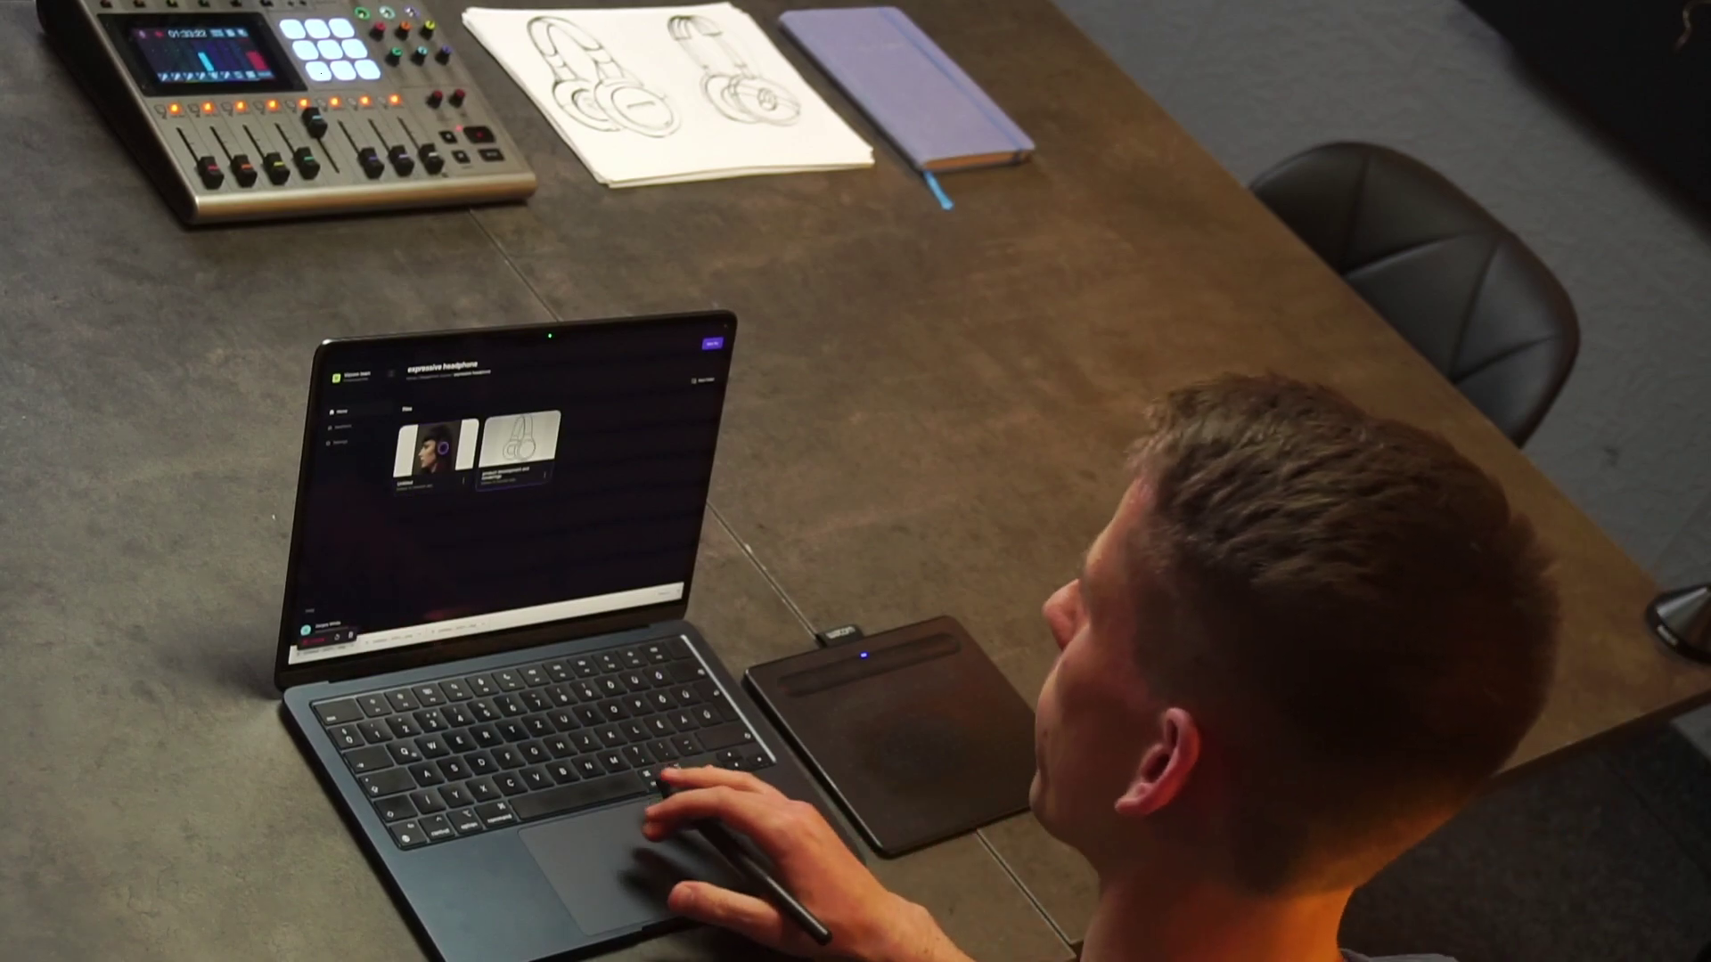
pyautogui.click(520, 443)
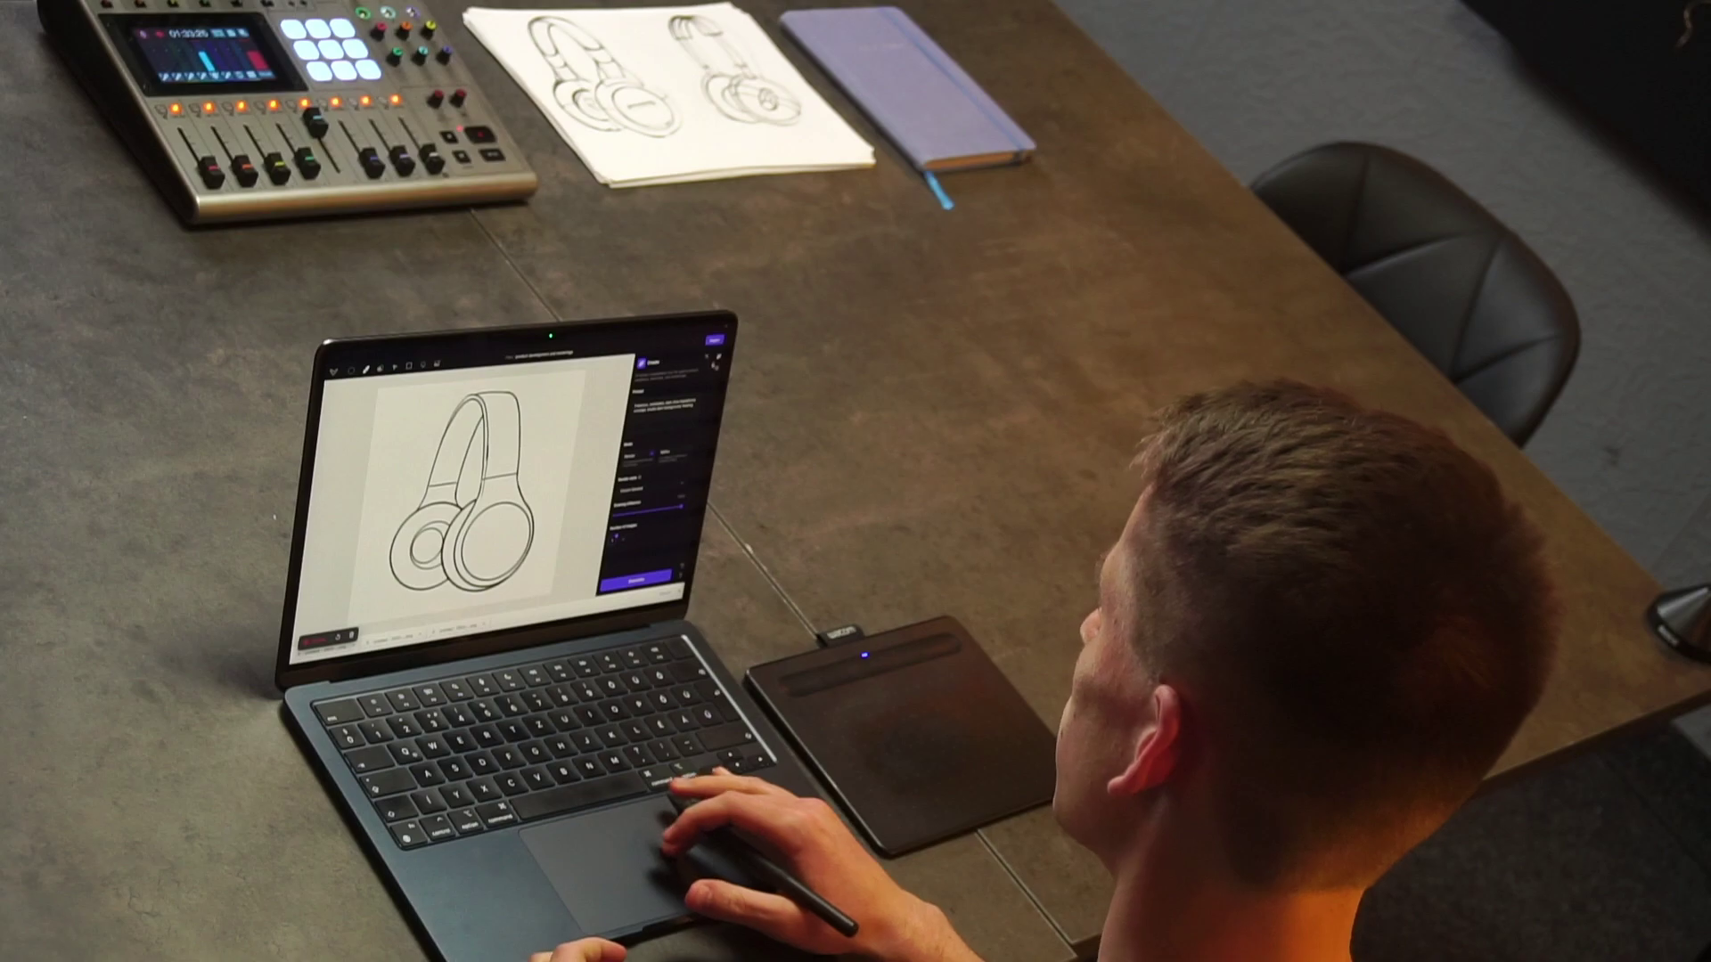
pyautogui.click(717, 367)
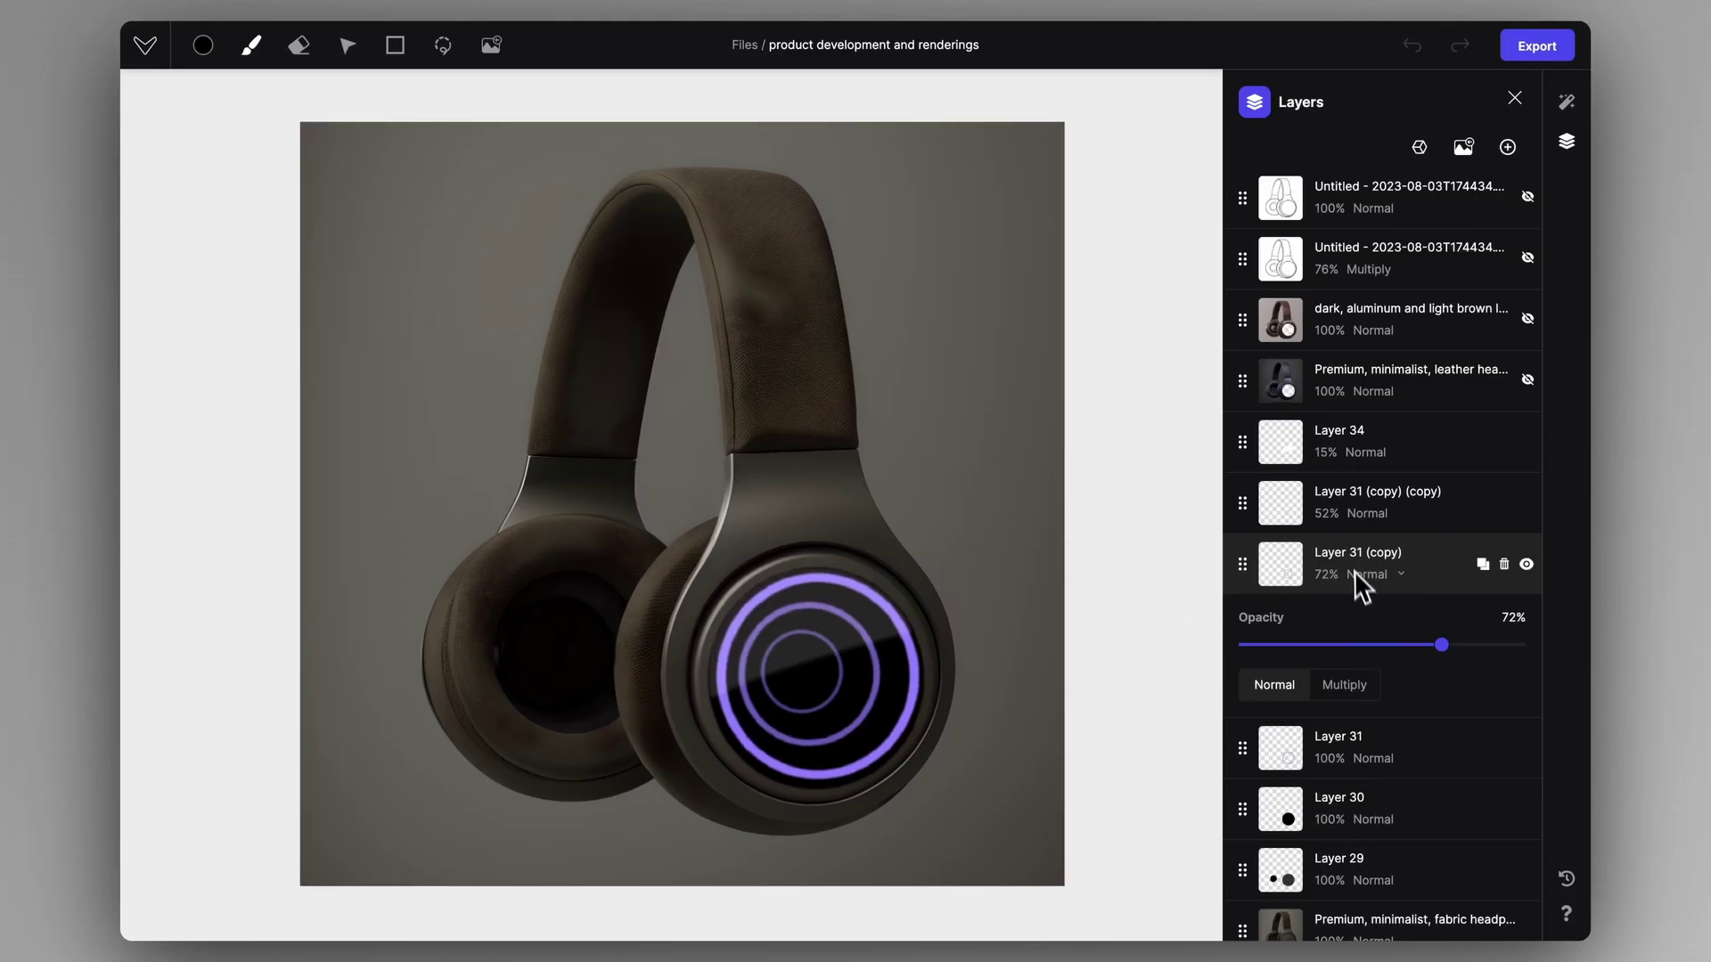
# - On a new layer, draw a filled black ellipse over the front ear cup's disc
pyautogui.hotkey('ctrl', 'shift', 'n')
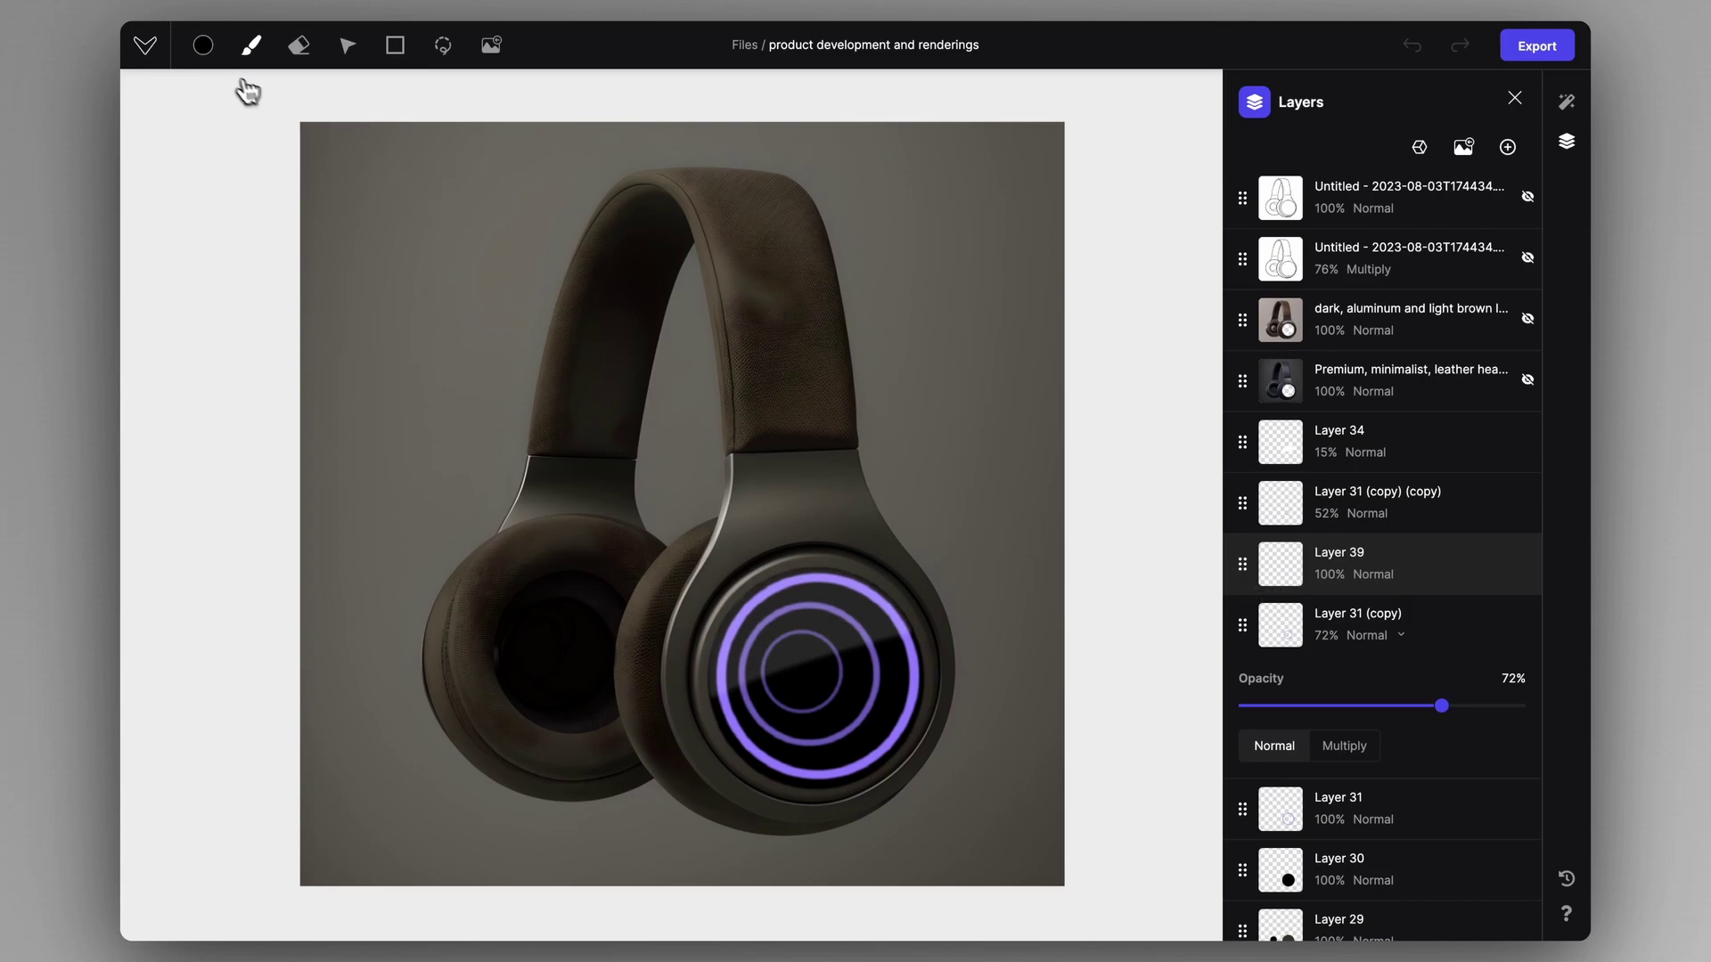
pyautogui.click(395, 46)
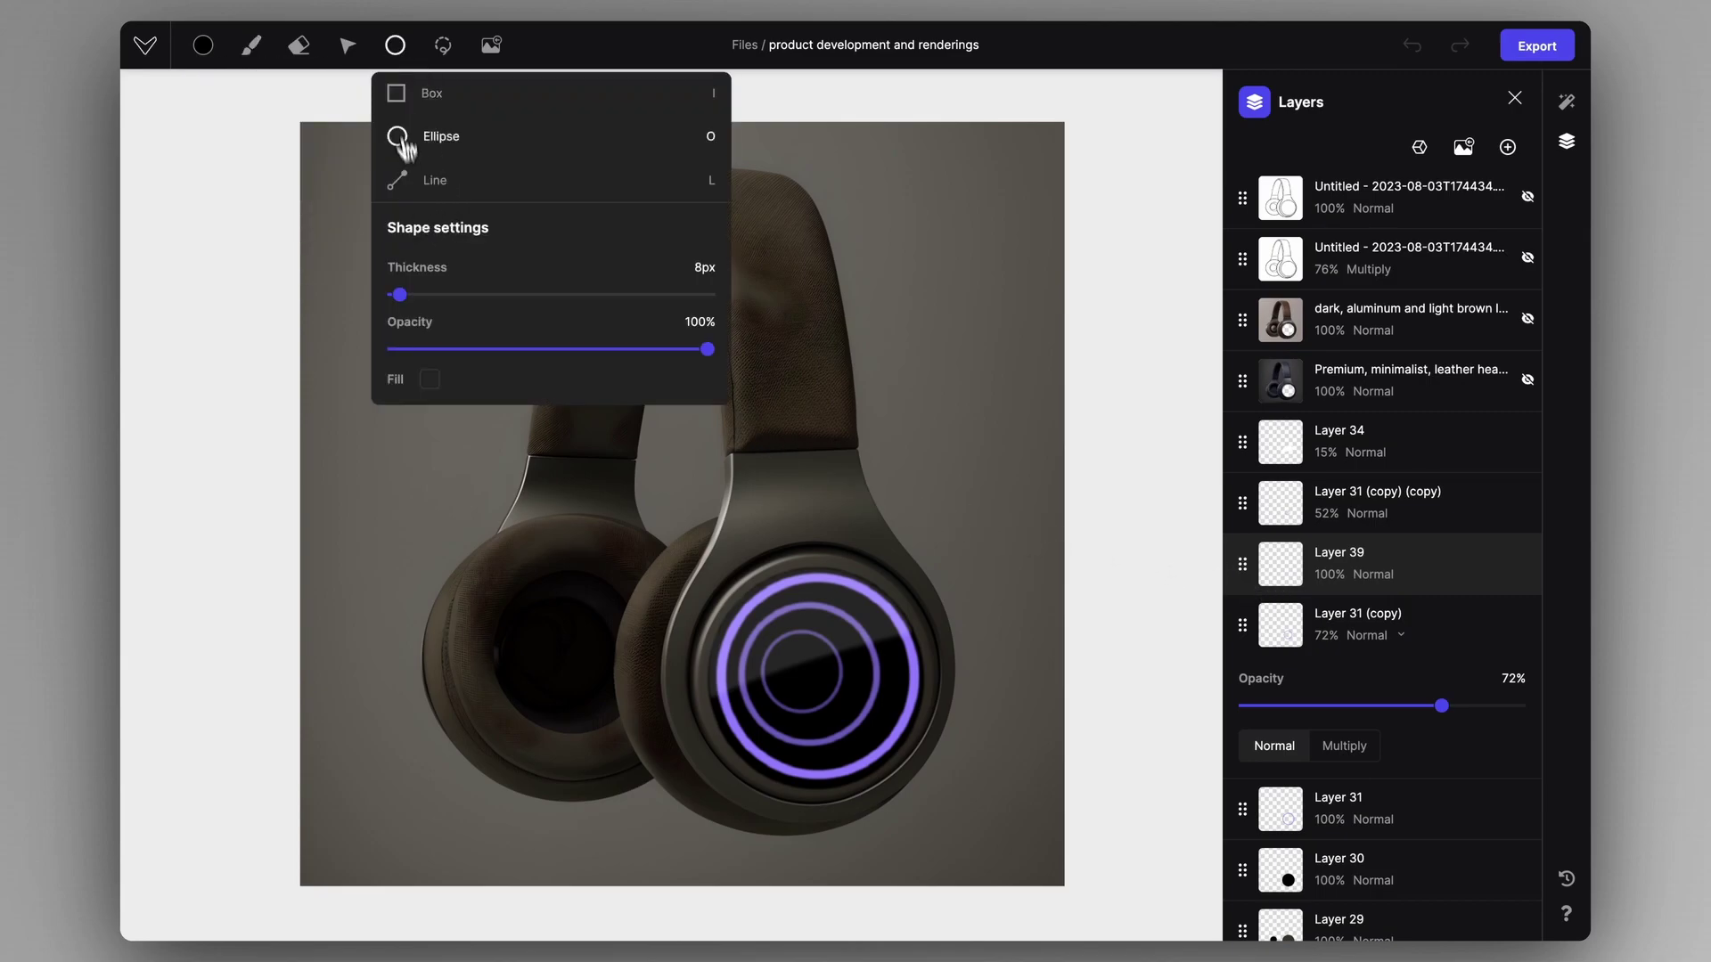
pyautogui.click(203, 46)
pyautogui.click(252, 45)
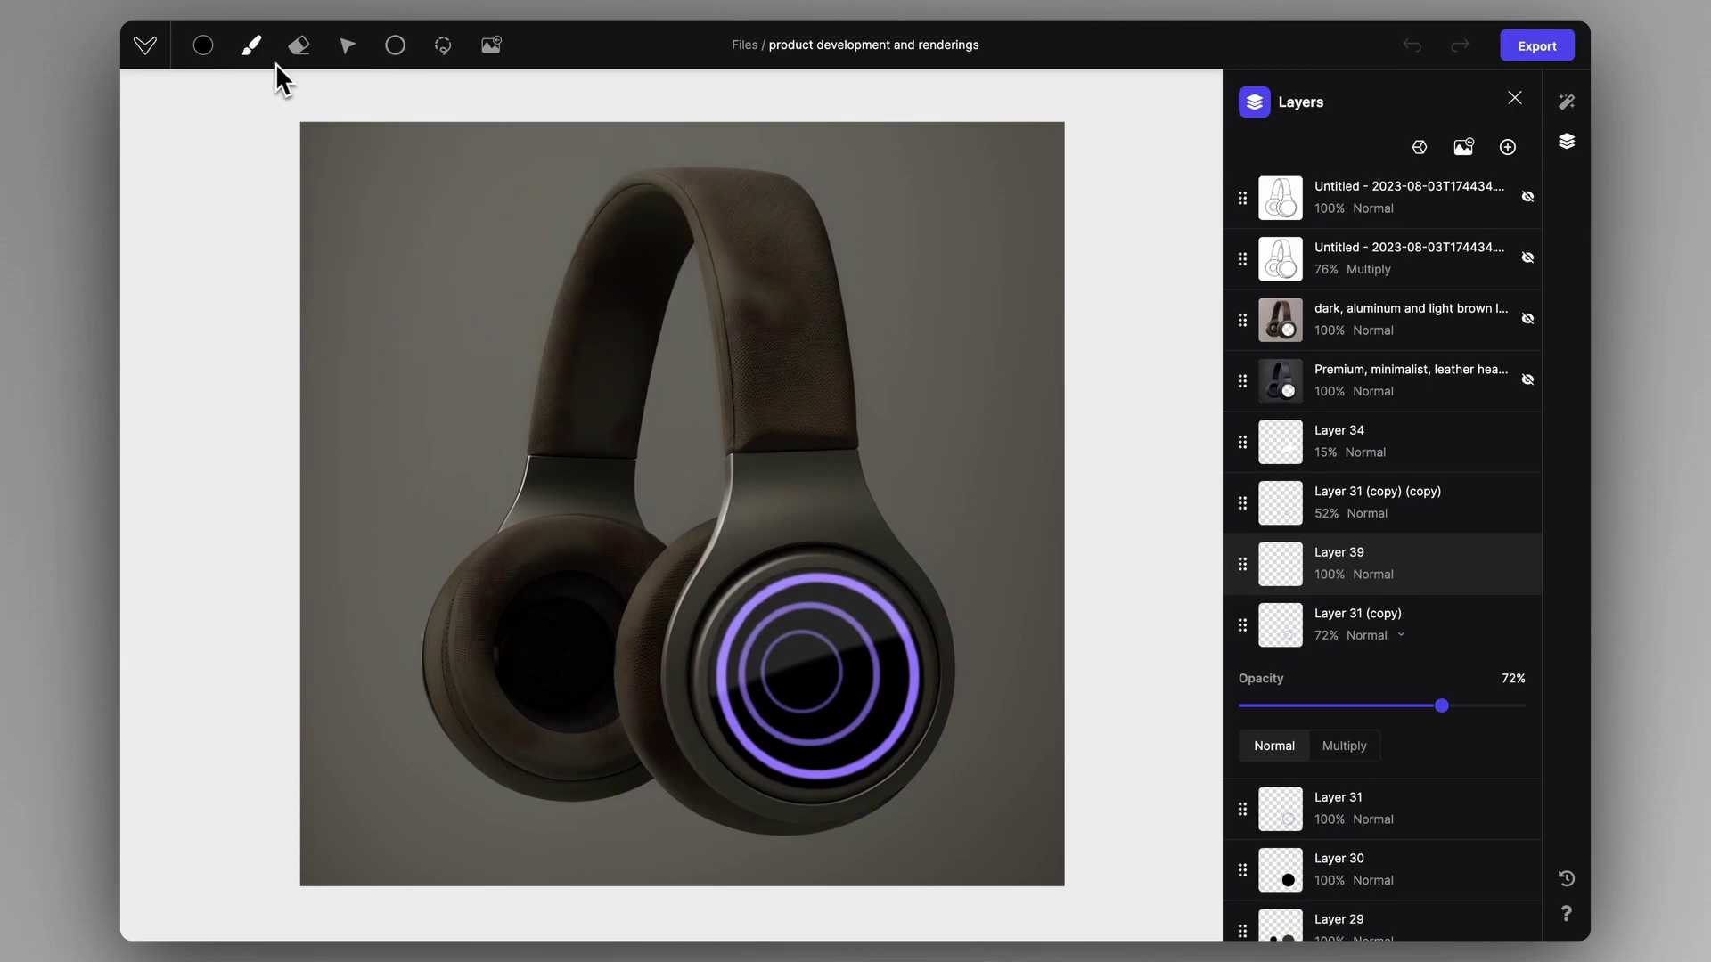
pyautogui.click(395, 46)
pyautogui.click(396, 49)
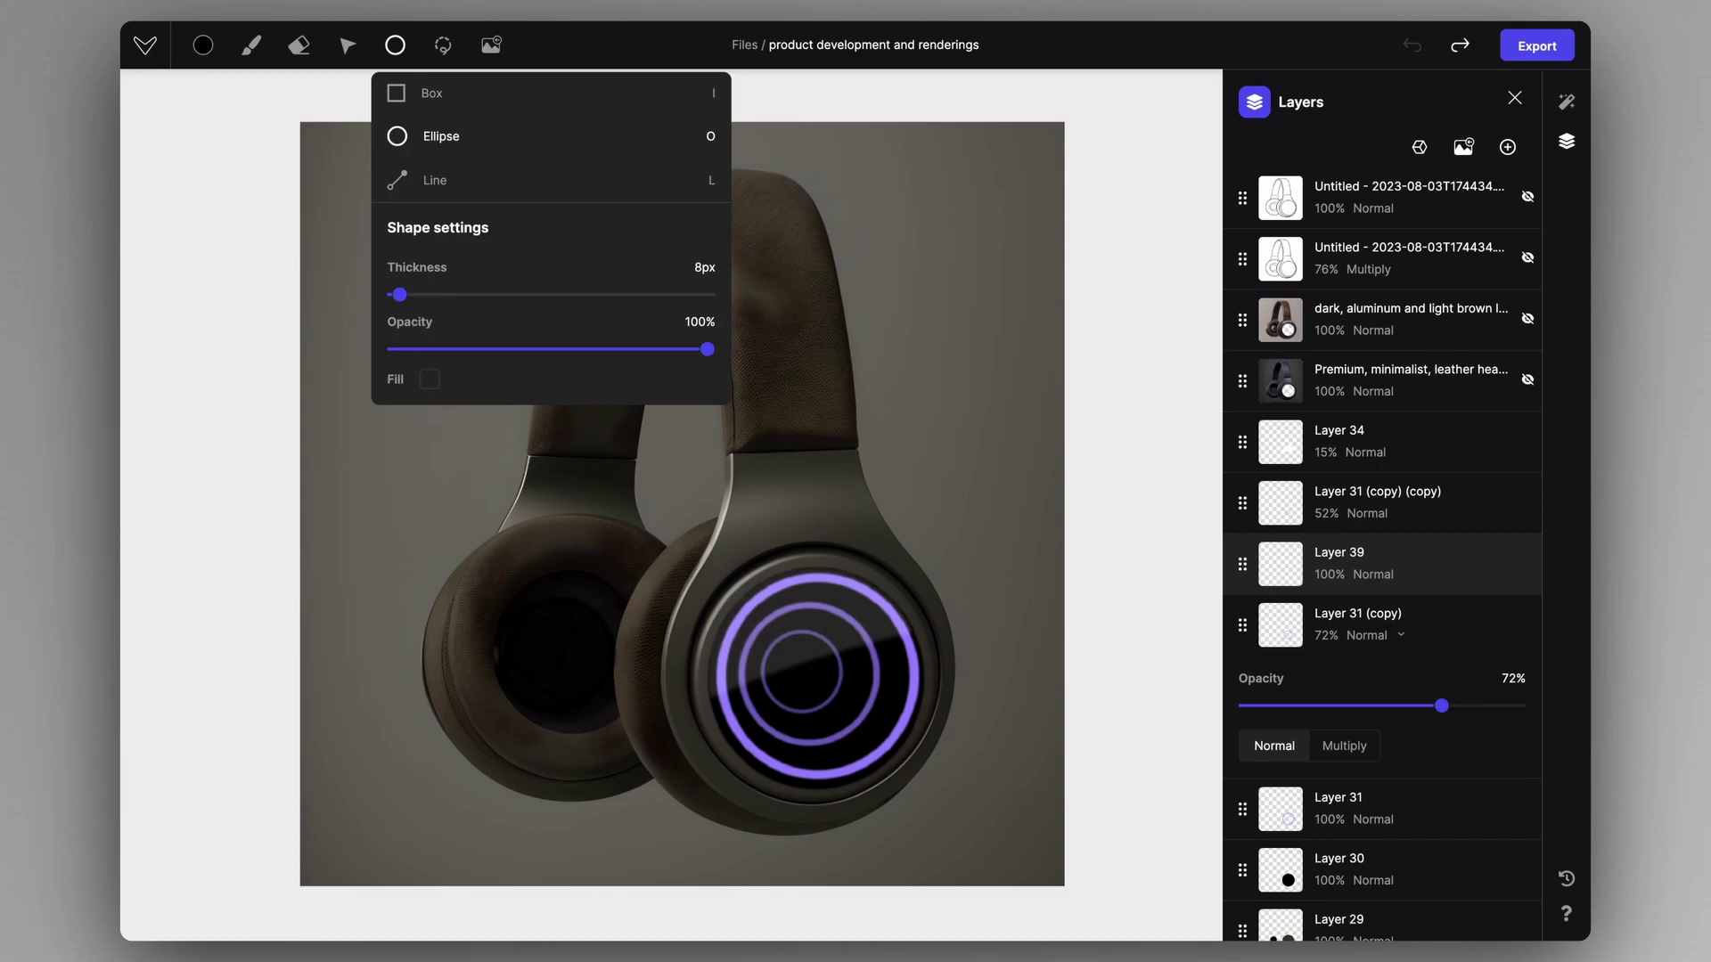
pyautogui.click(430, 378)
pyautogui.moveTo(688, 801); pyautogui.dragTo(936, 548)
# - Hide the old inner ring layer and add a thick purple ring on a new layer around the black disc's edge
pyautogui.press('b')
pyautogui.moveTo(826, 619)
pyautogui.mouseDown()
pyautogui.moveTo(820, 581)
pyautogui.moveTo(639, 645)
pyautogui.moveTo(833, 589)
pyautogui.mouseUp()
pyautogui.keyDown('super'); pyautogui.click(867, 607); pyautogui.keyUp('super')
pyautogui.press('b')
pyautogui.moveTo(829, 661); pyautogui.dragTo(847, 638)
pyautogui.scroll(2, 847, 636)
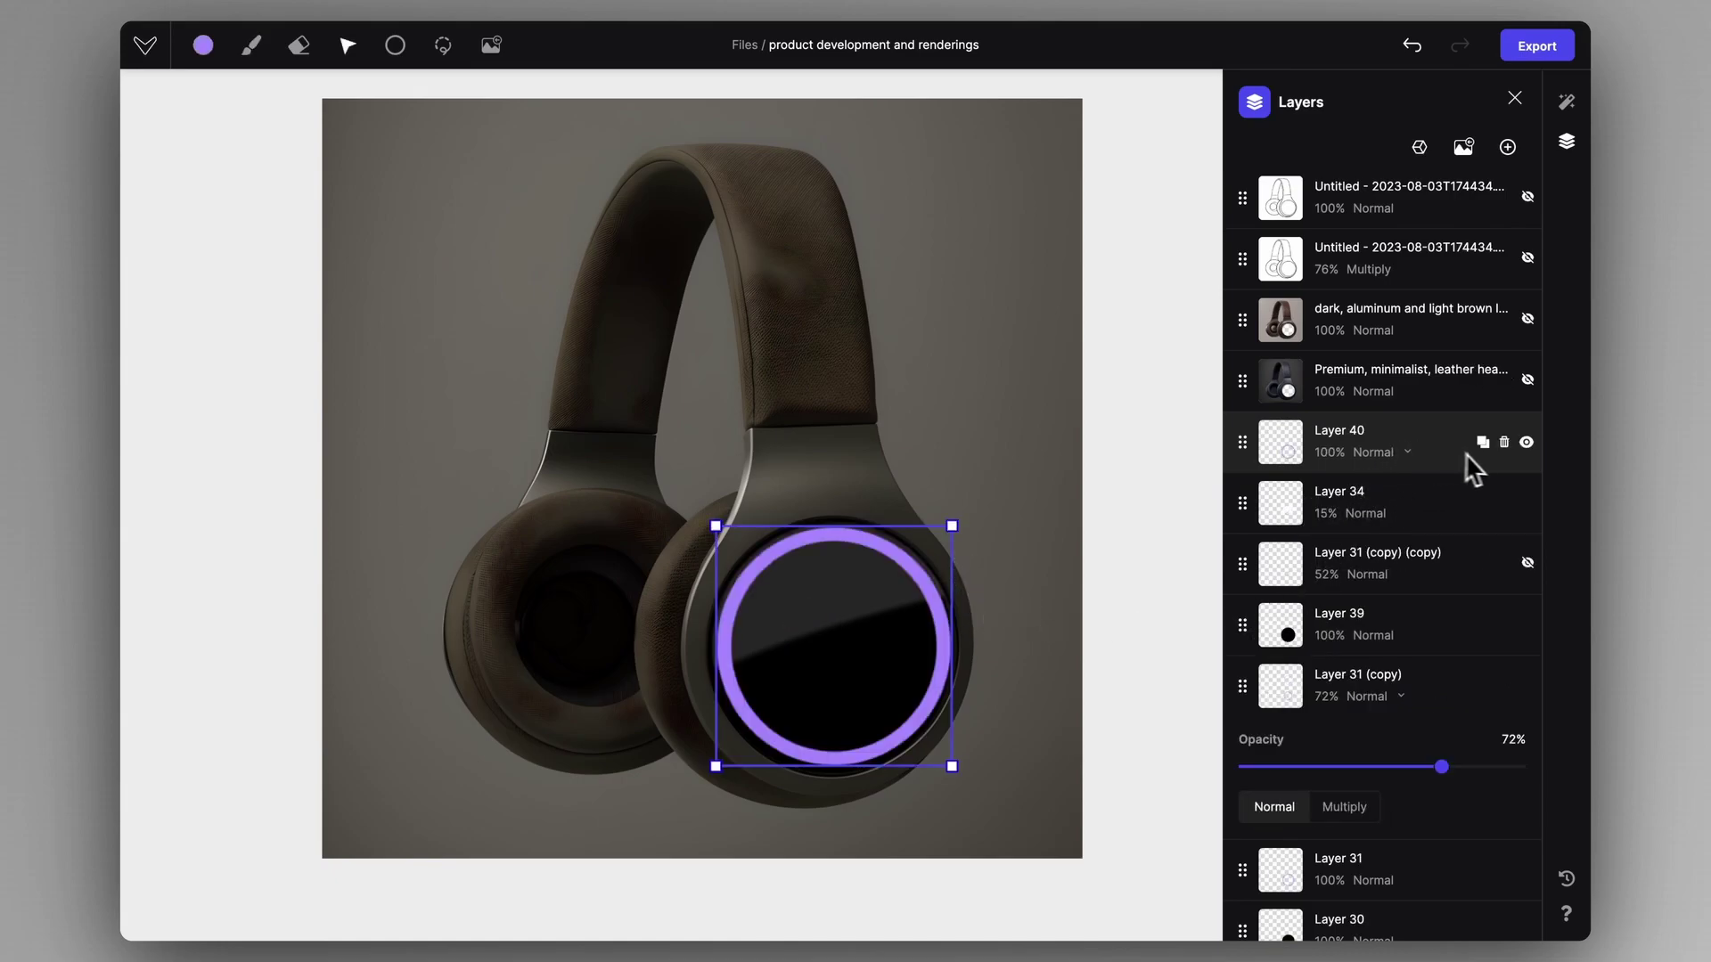
# - Duplicate the purple ring, scale the copy down inside it, shift it slightly left and set its opacity to 73%
pyautogui.click(1483, 441)
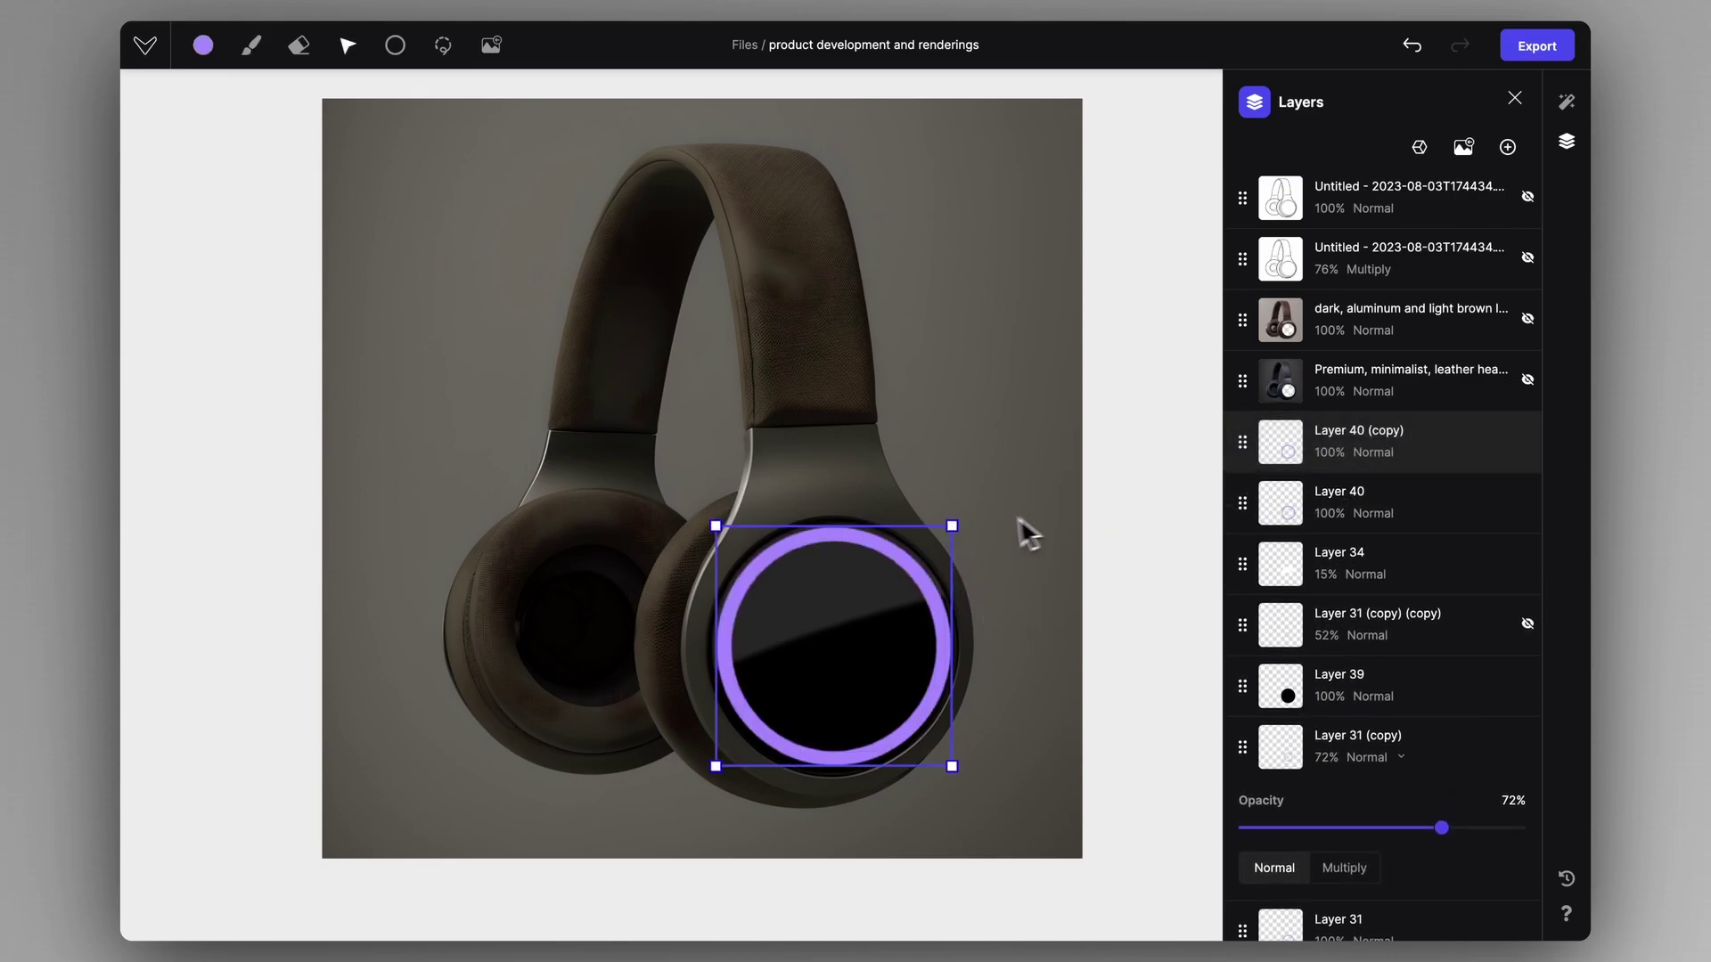
pyautogui.moveTo(951, 526); pyautogui.dragTo(917, 558)
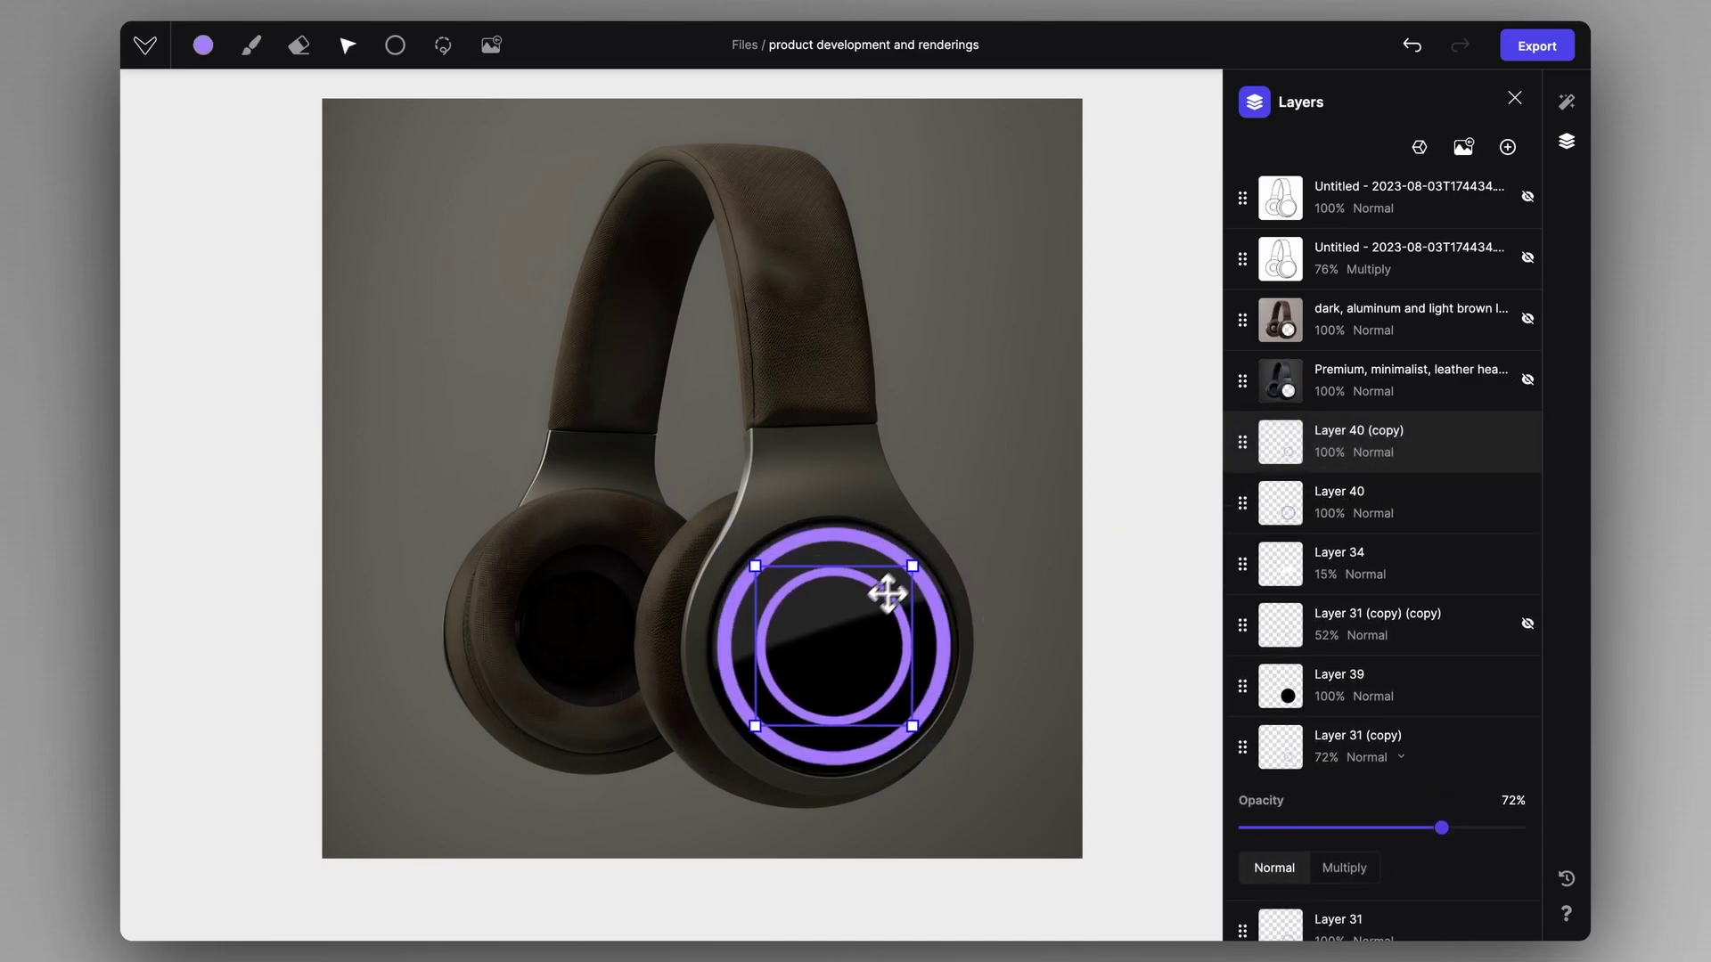
pyautogui.moveTo(858, 617); pyautogui.dragTo(847, 615)
pyautogui.click(1401, 452)
pyautogui.moveTo(1518, 523); pyautogui.dragTo(1444, 523)
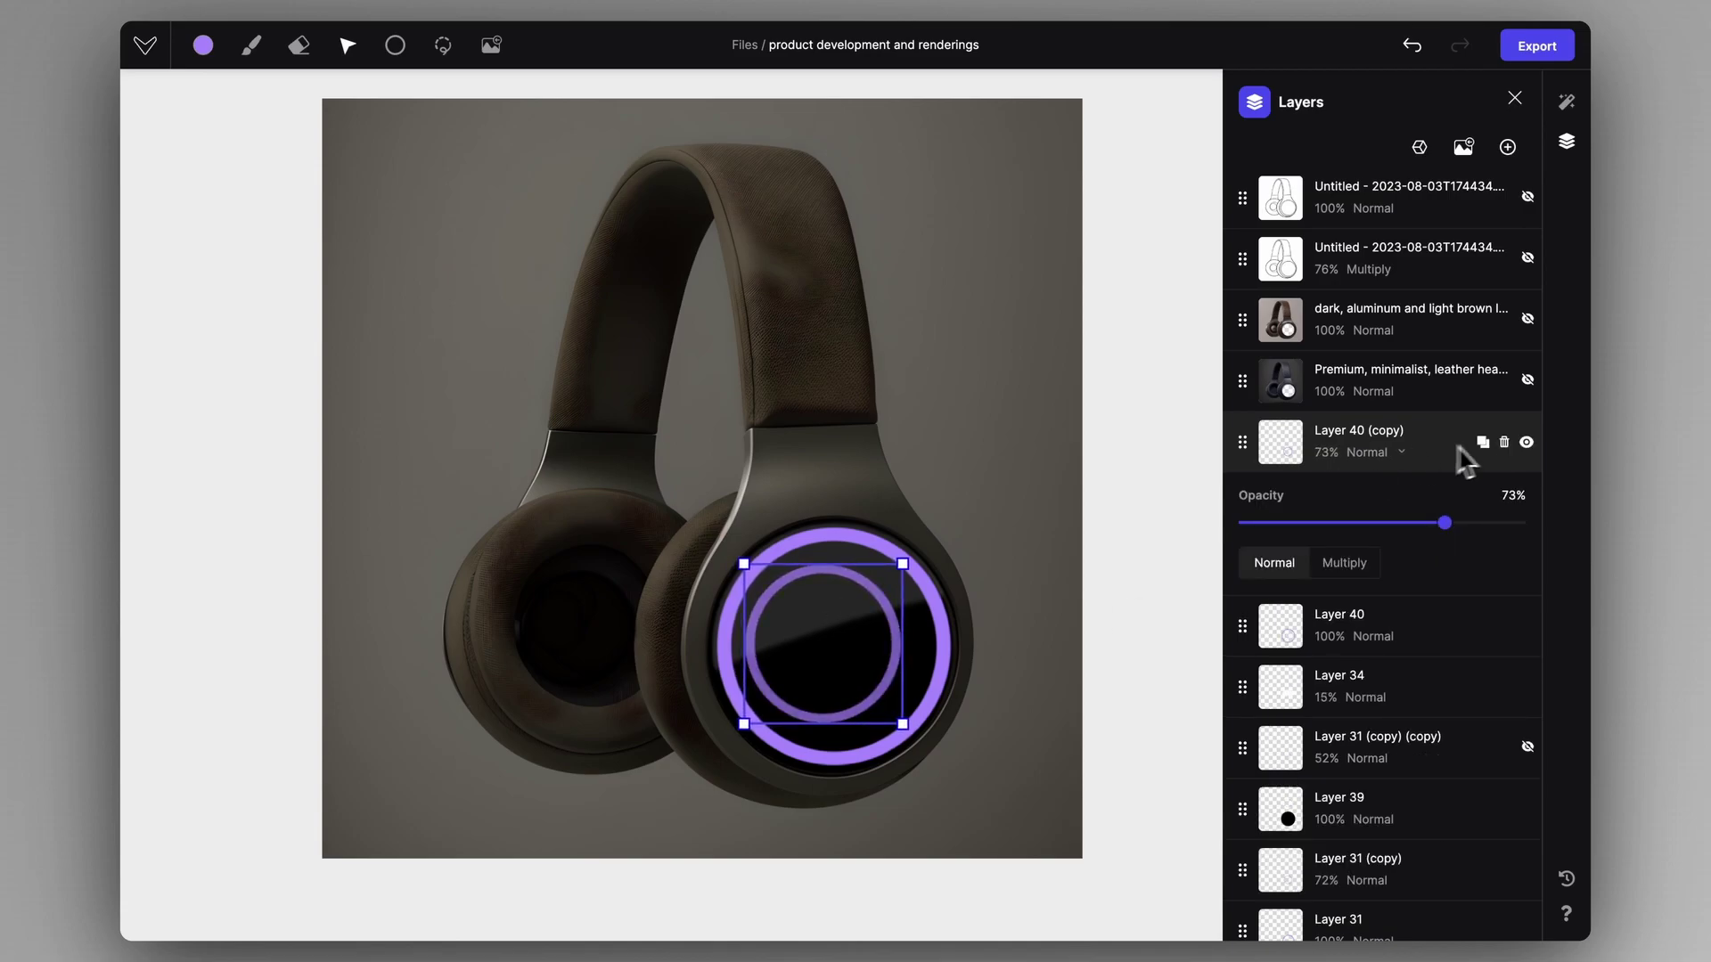
# - Duplicate the middle ring, shrink the copy into a small innermost ring, position it inside and set its opacity to 30%
pyautogui.click(1483, 443)
pyautogui.moveTo(902, 564); pyautogui.dragTo(833, 634)
pyautogui.moveTo(789, 680); pyautogui.dragTo(813, 641)
pyautogui.click(1402, 452)
pyautogui.moveTo(1444, 523); pyautogui.dragTo(1327, 523)
pyautogui.click(738, 568)
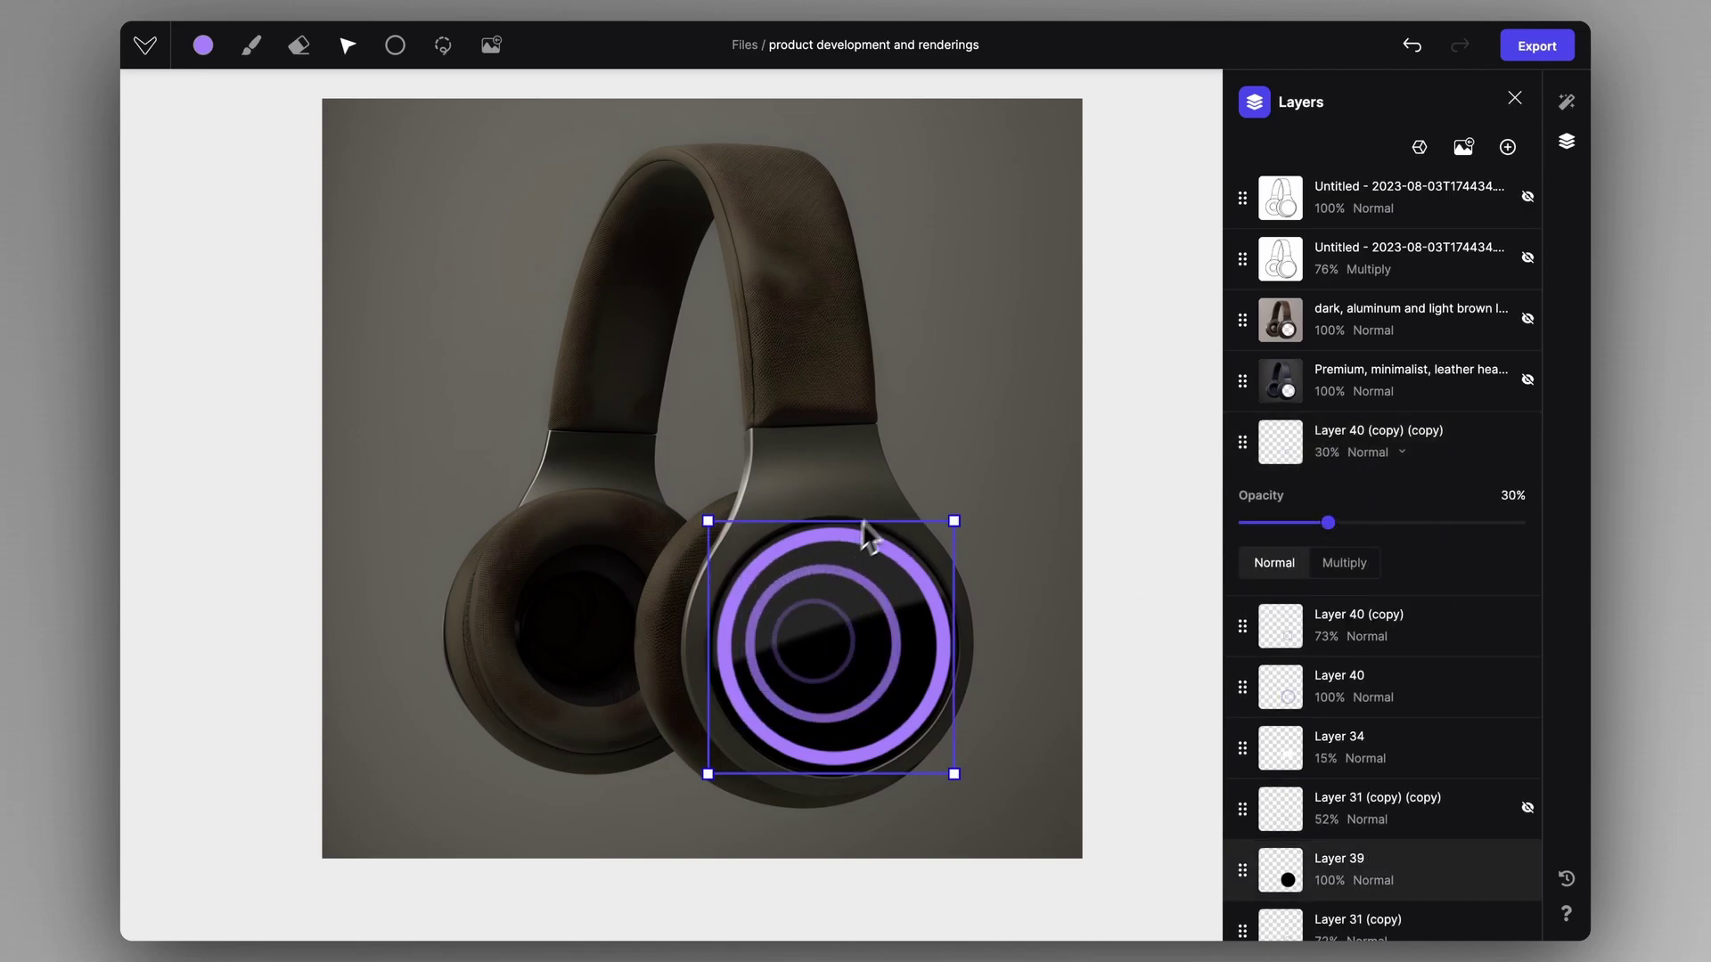
# - Export the finished headphone render as a 1080p image and close the browser's download bar
pyautogui.click(937, 456)
pyautogui.press('z')
pyautogui.moveTo(913, 469); pyautogui.dragTo(862, 494)
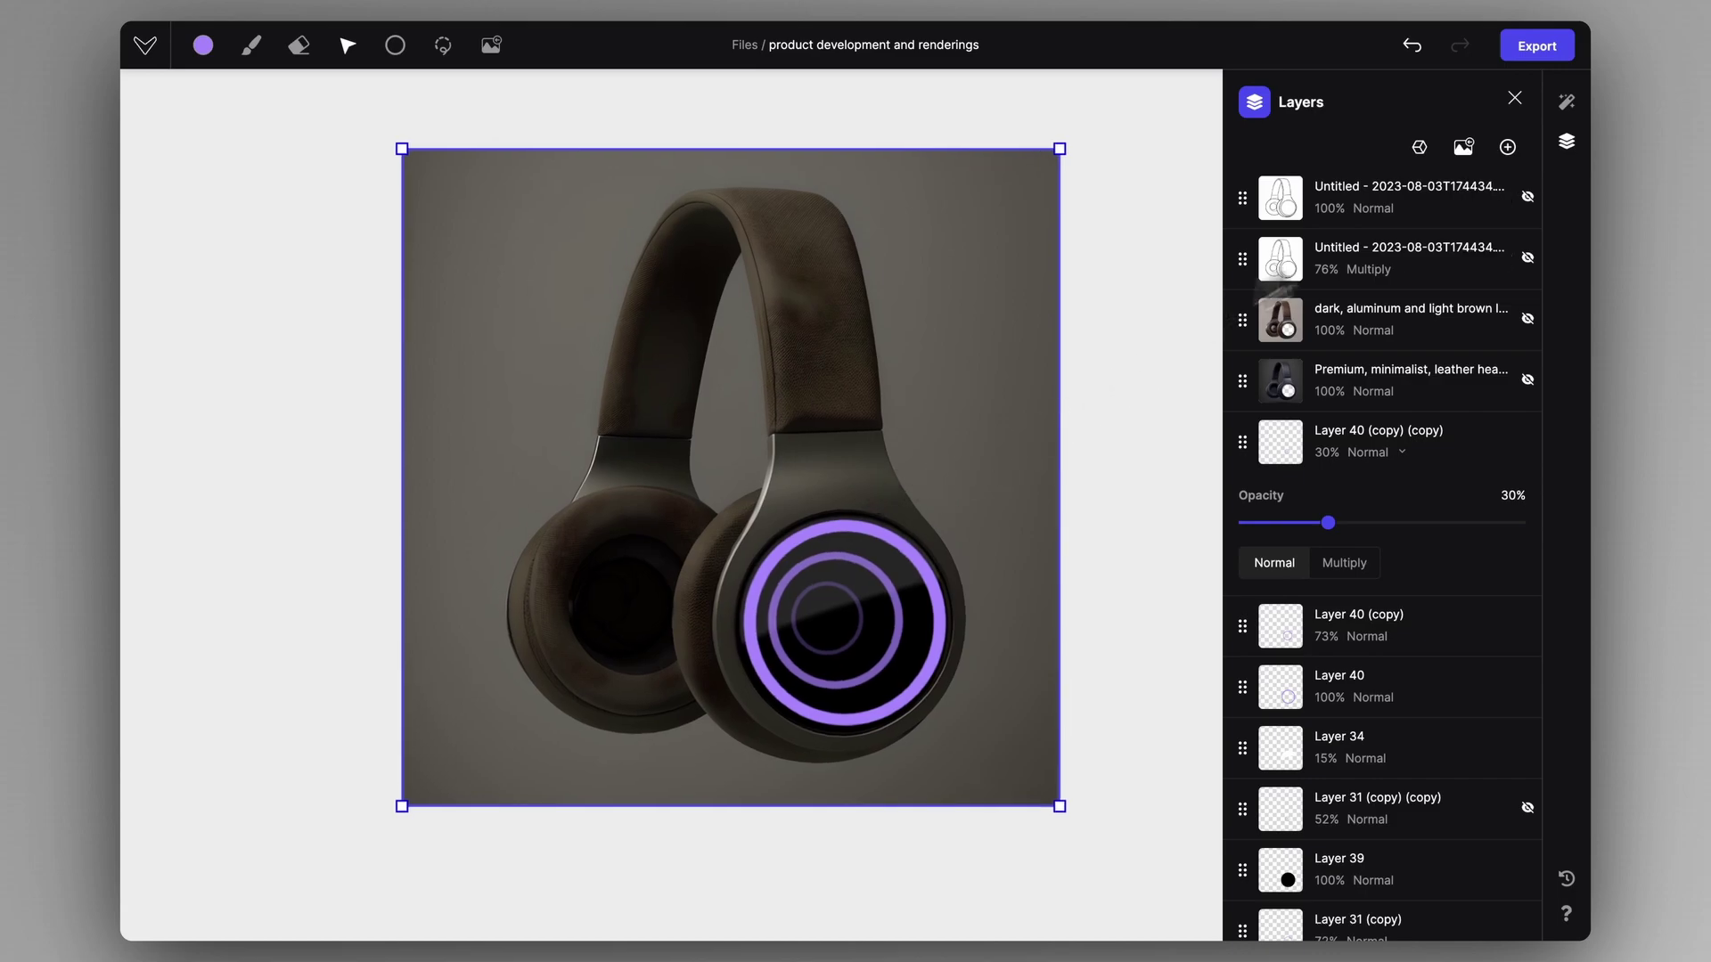
pyautogui.click(1511, 53)
pyautogui.click(1461, 89)
pyautogui.scroll(-2, 1039, 370)
pyautogui.scroll(3, 919, 416)
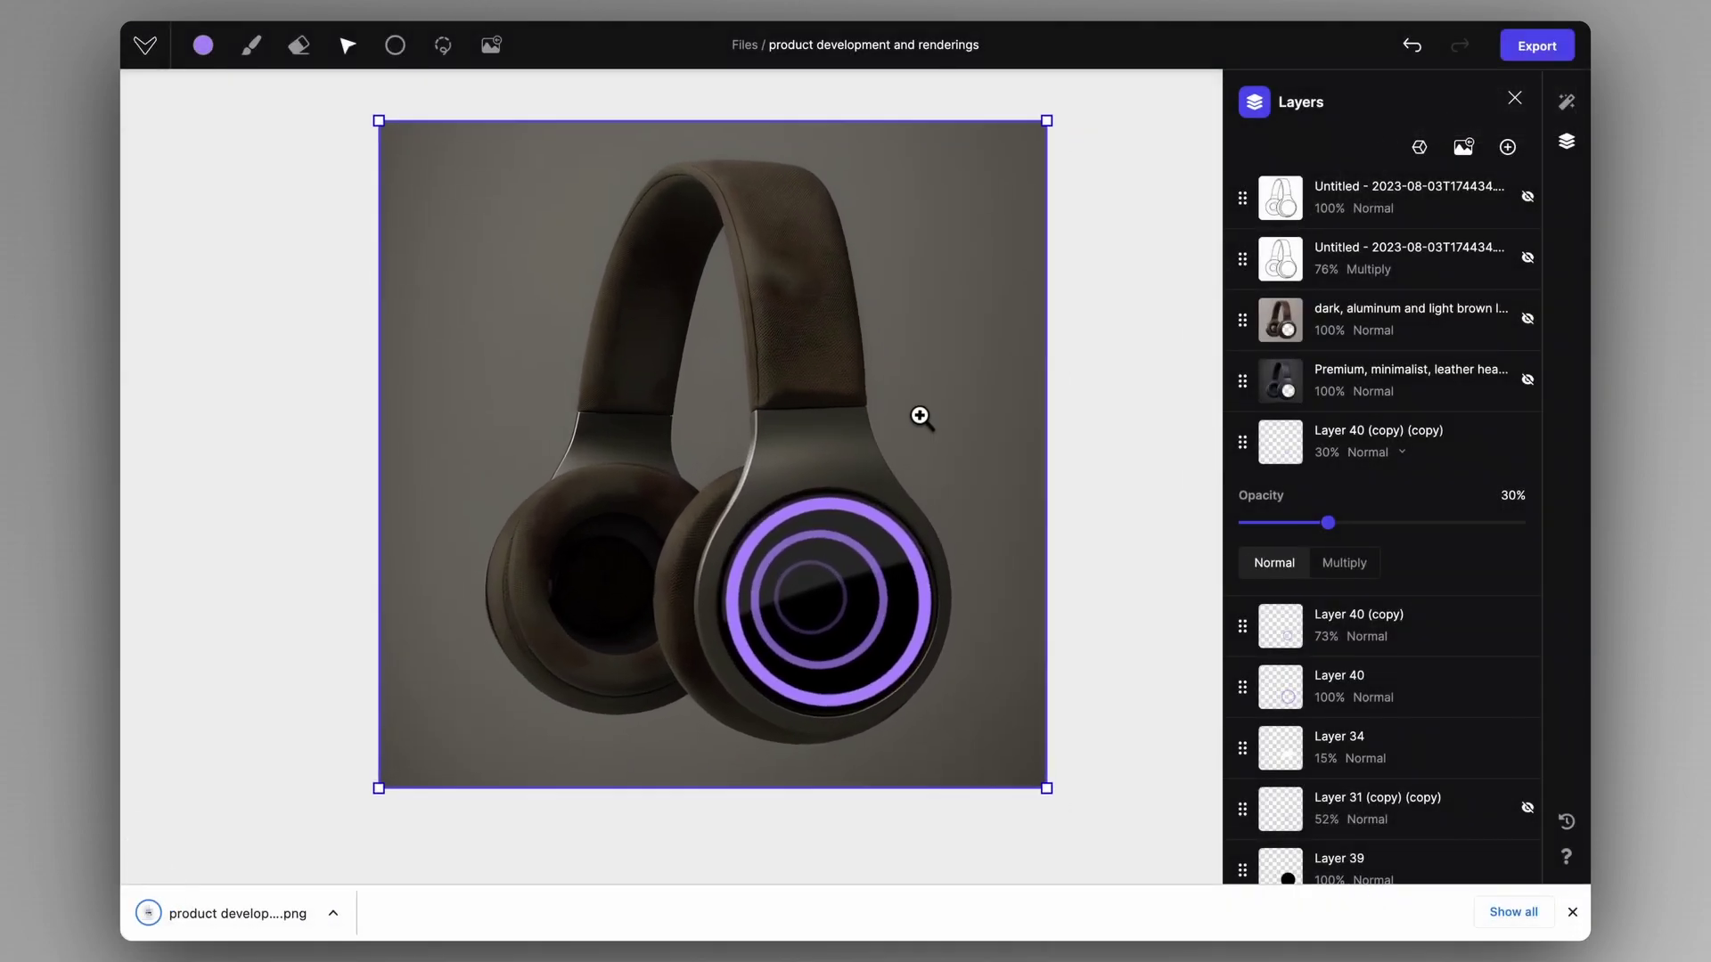
pyautogui.click(1572, 912)
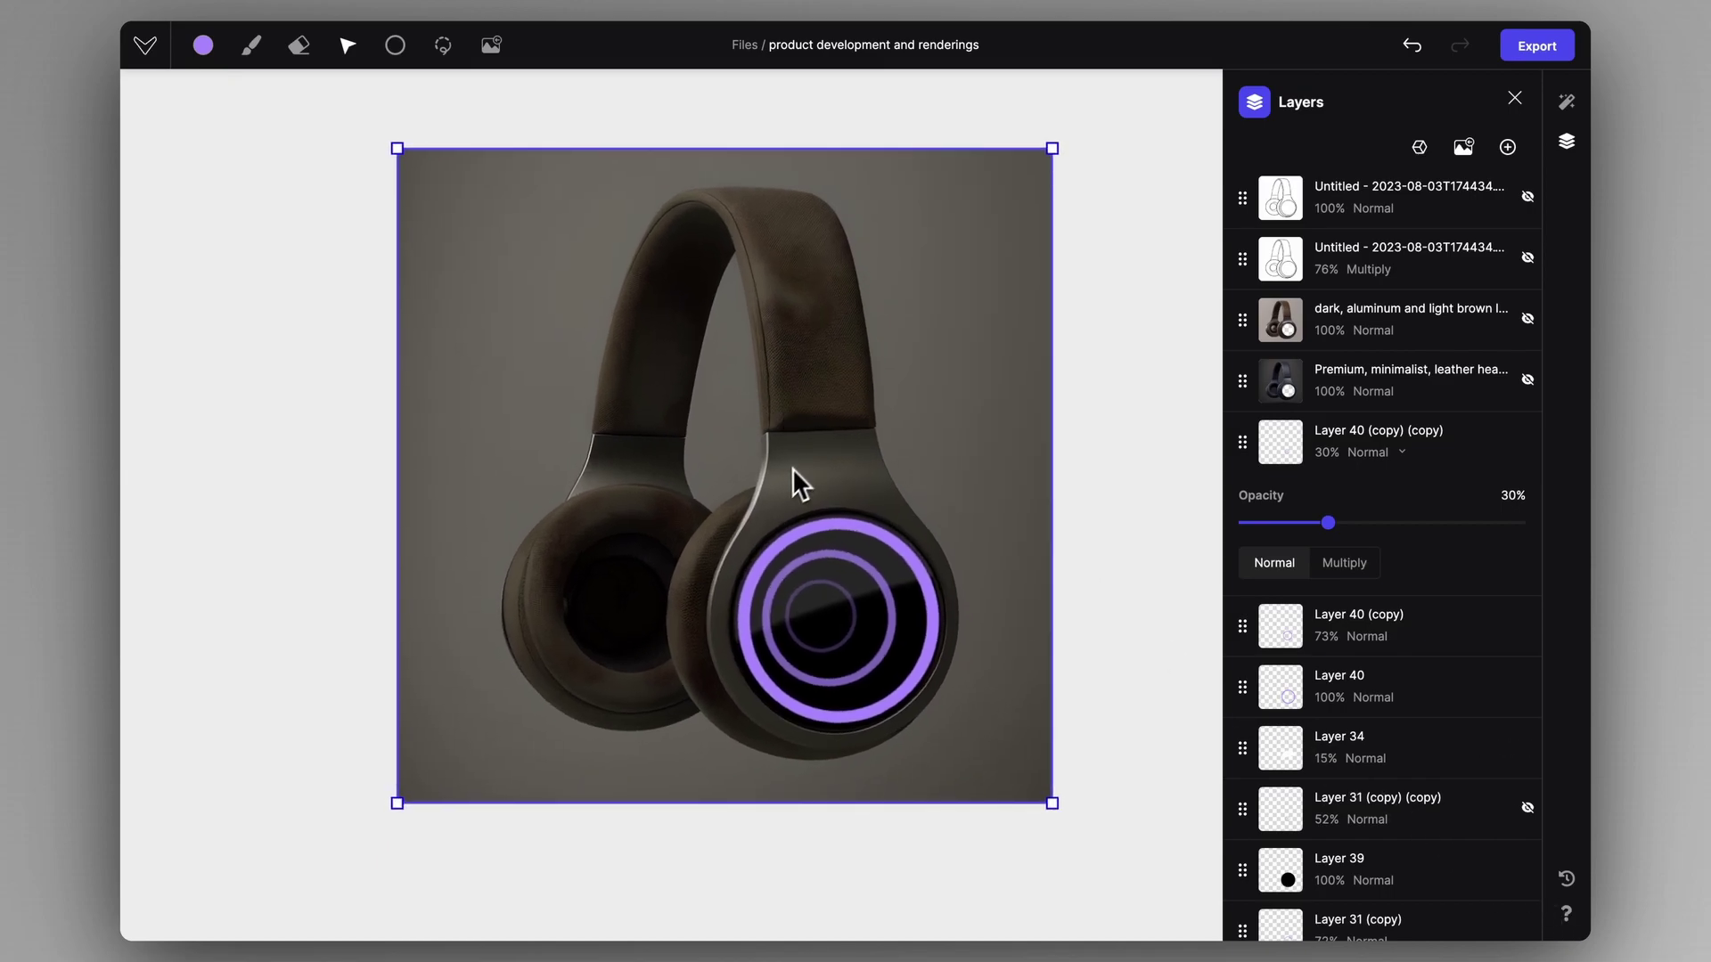